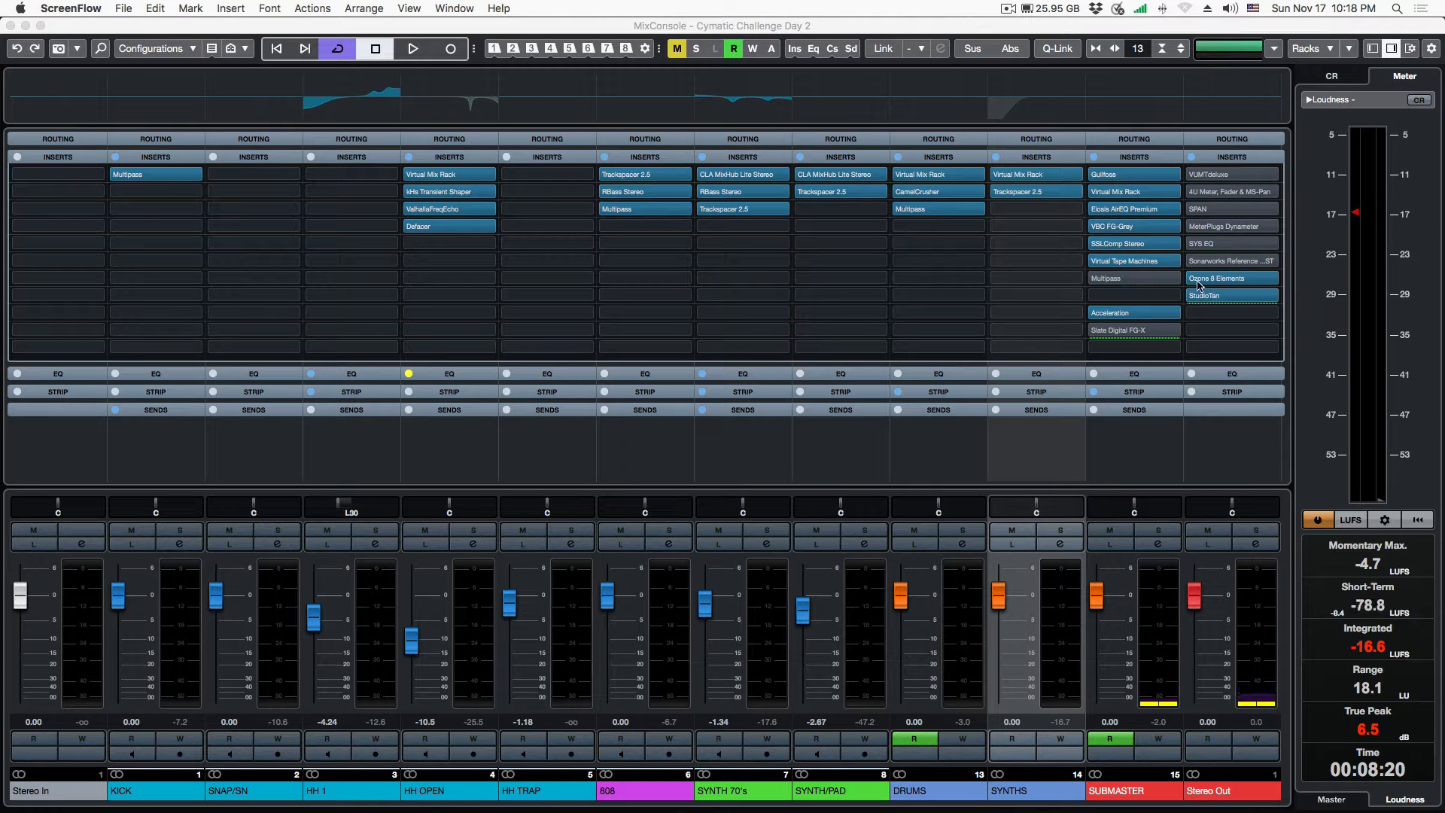
Open the StudioTan plug-in on the Stereo Out channel and examine its Quantzr setting.
click(1207, 295)
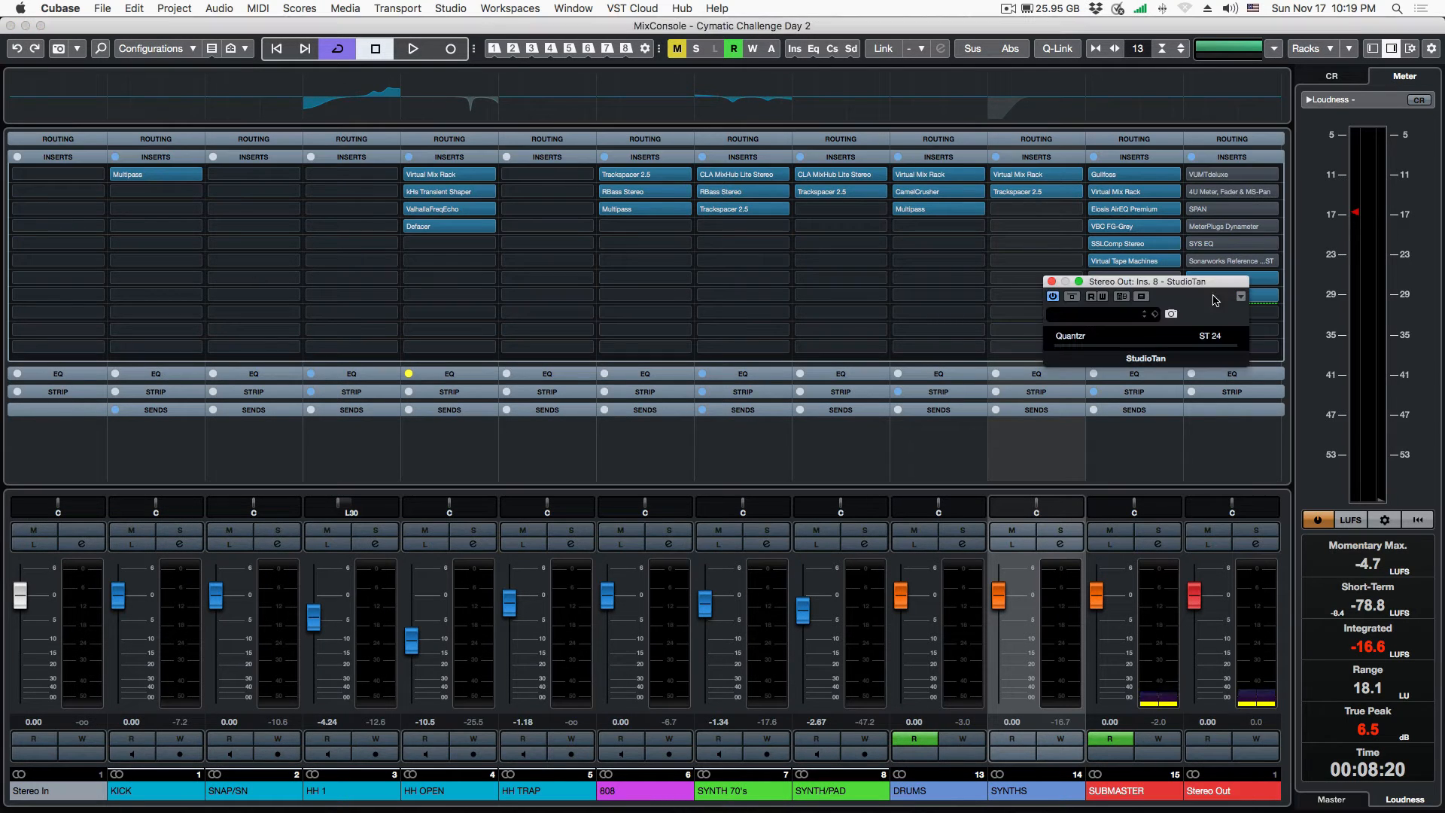
drag(1201, 284, 855, 254)
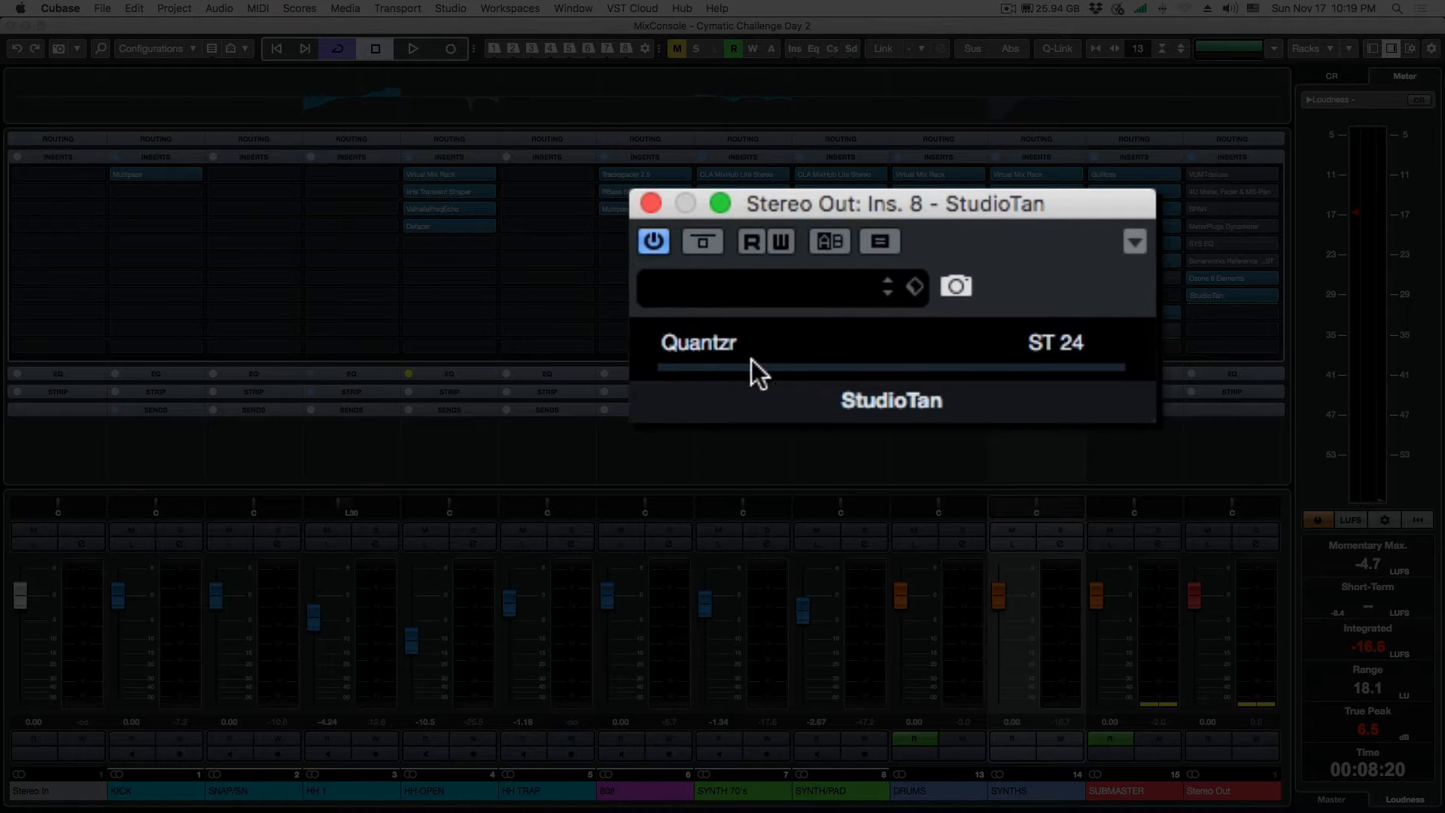
drag(689, 371, 827, 370)
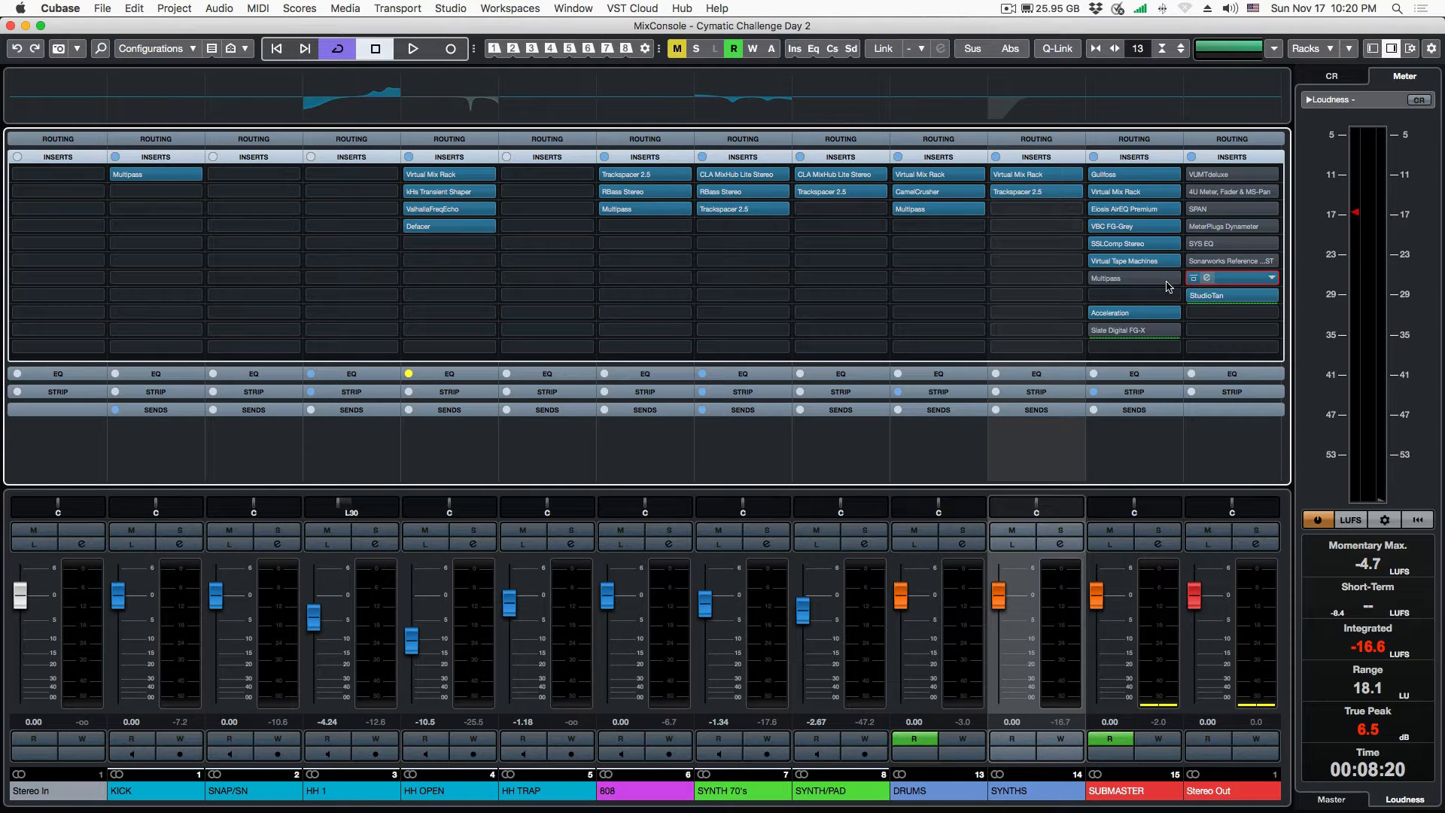
Open Ozone 8 Elements on the Stereo Out channel and examine its Equalizer and Maximizer modules.
click(1216, 279)
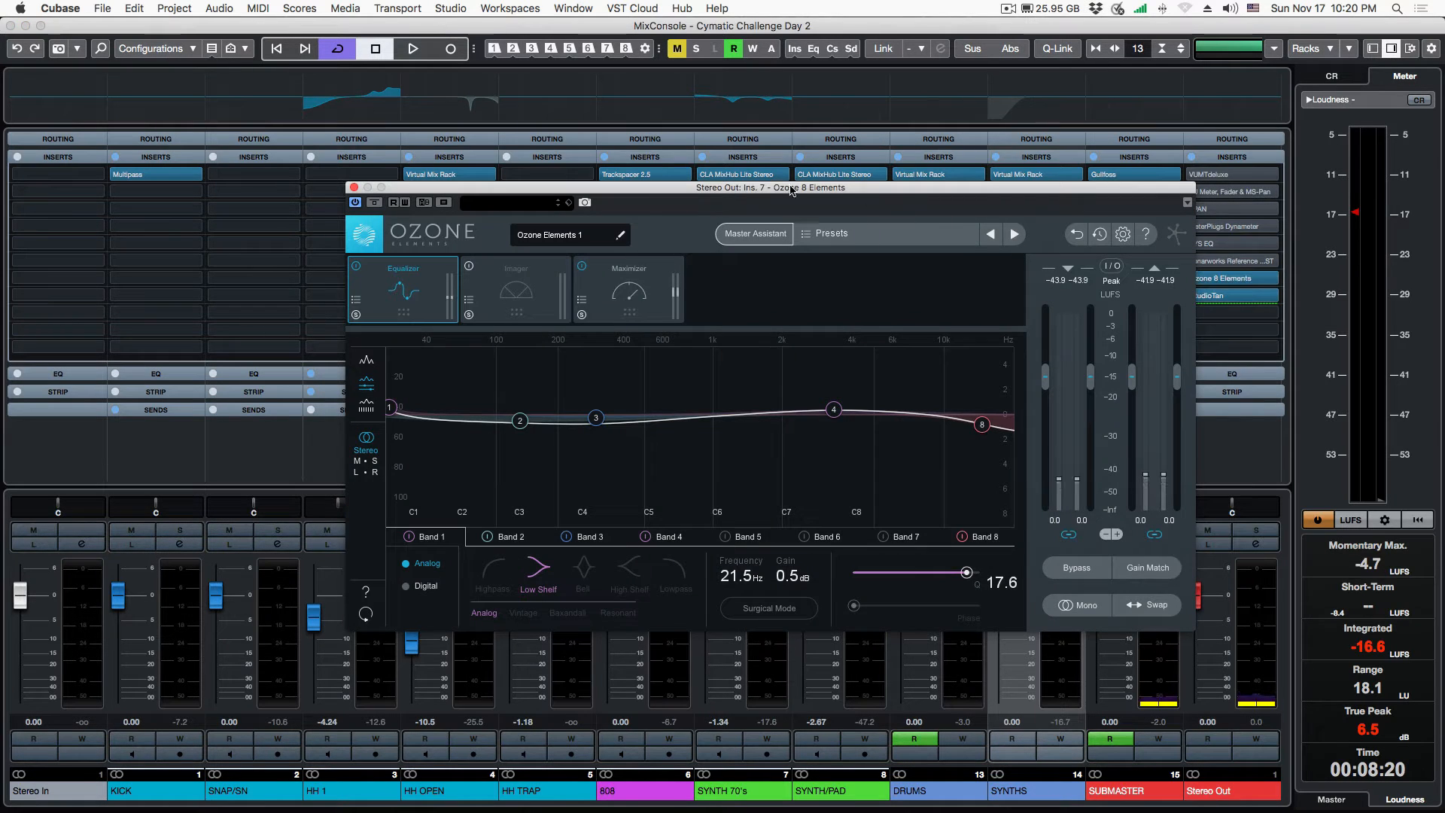
drag(805, 191, 730, 187)
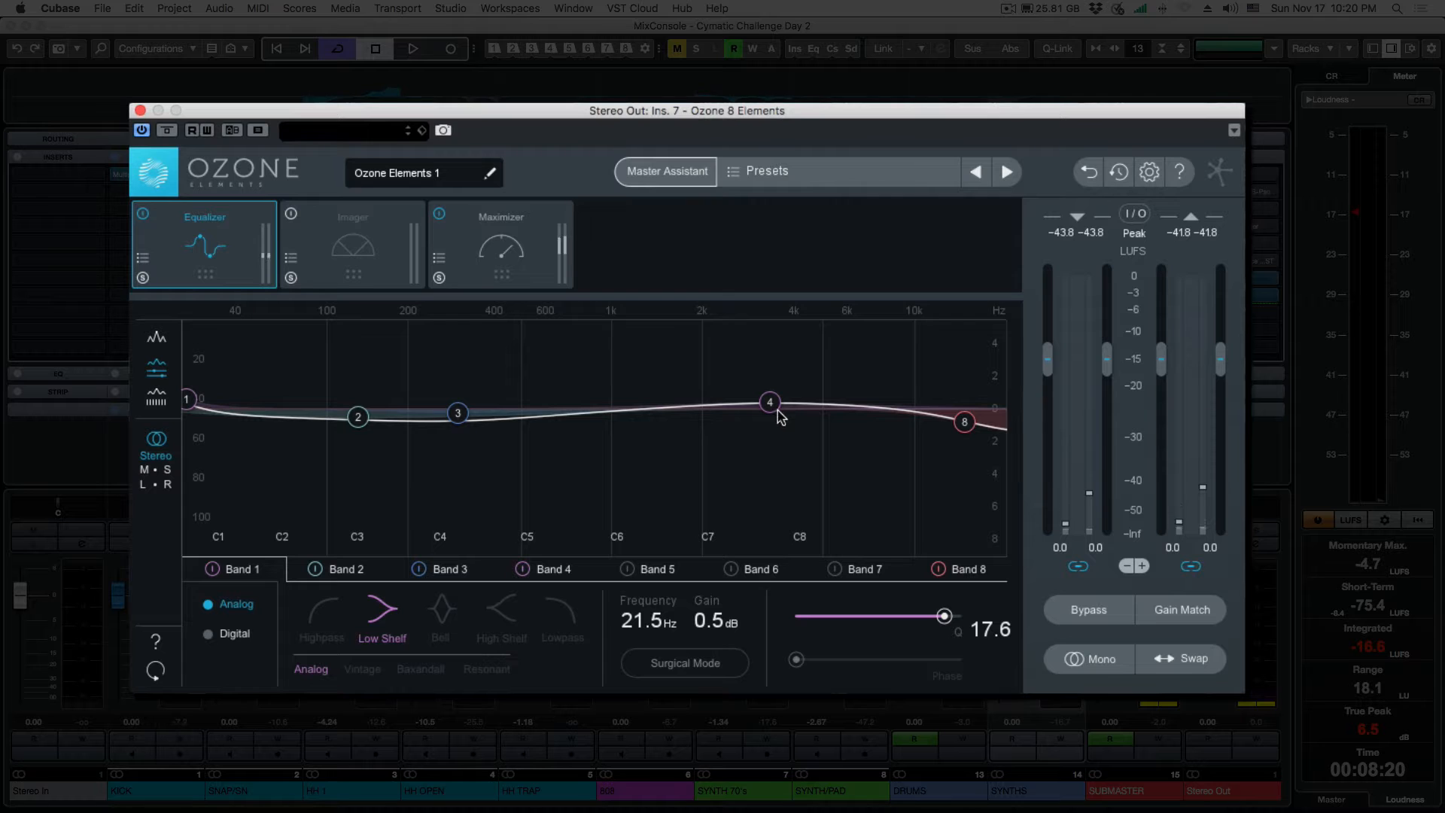
click(475, 258)
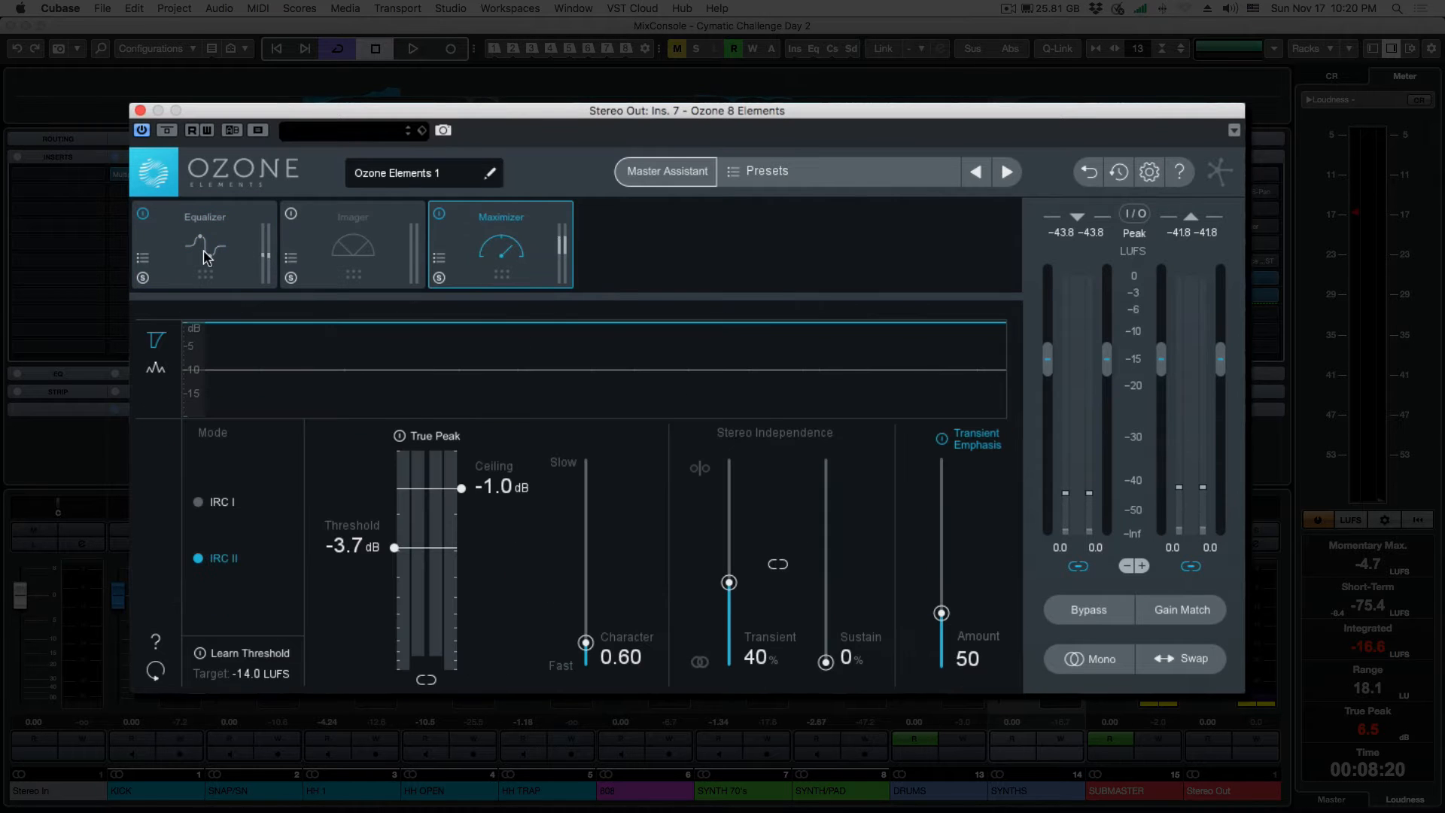
click(205, 256)
click(498, 248)
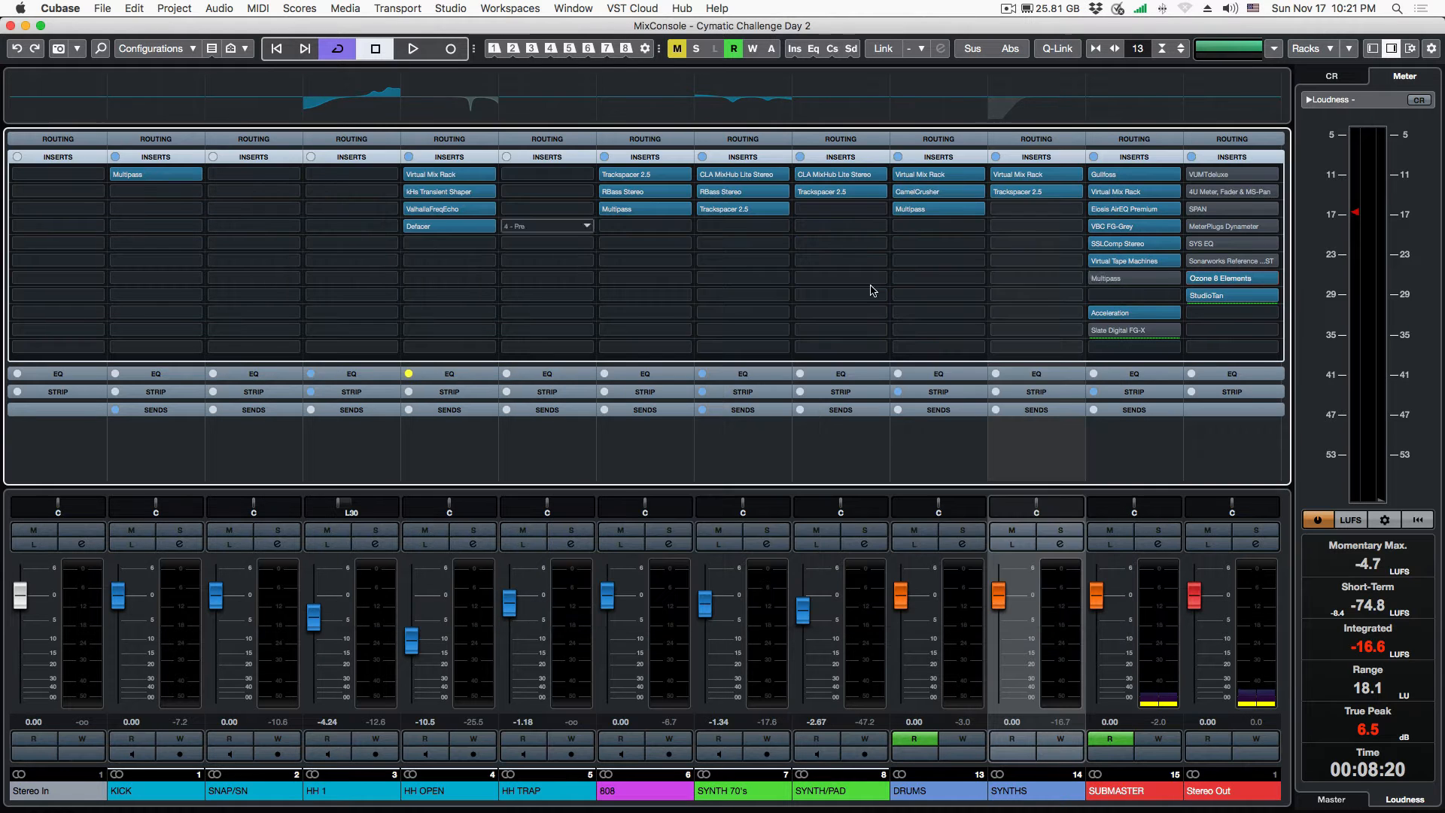
Examine the Gullfoss equalizer settings in the first insert of the SUBMASTER channel, and close the plug-in.
click(270, 180)
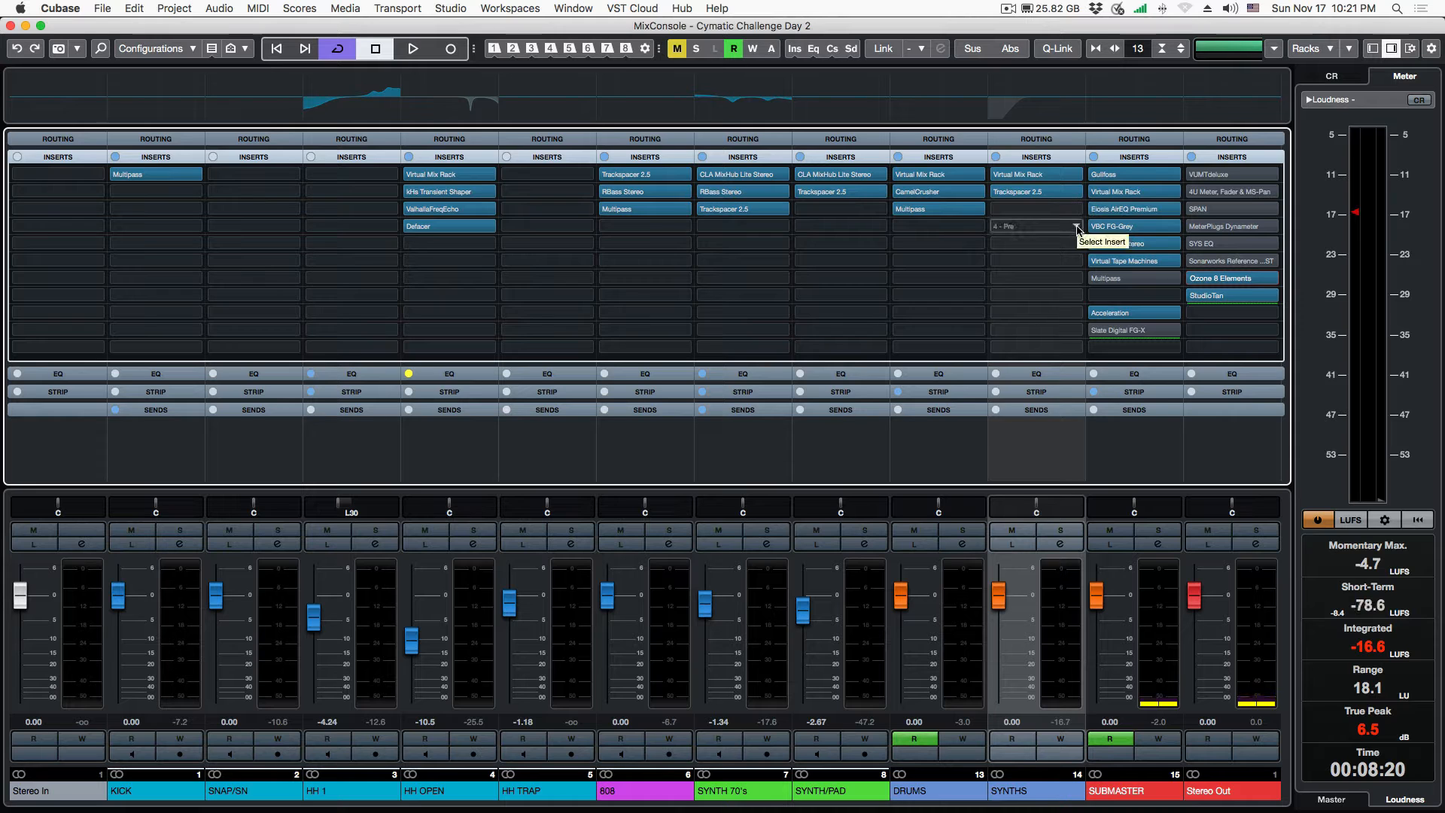
click(1111, 176)
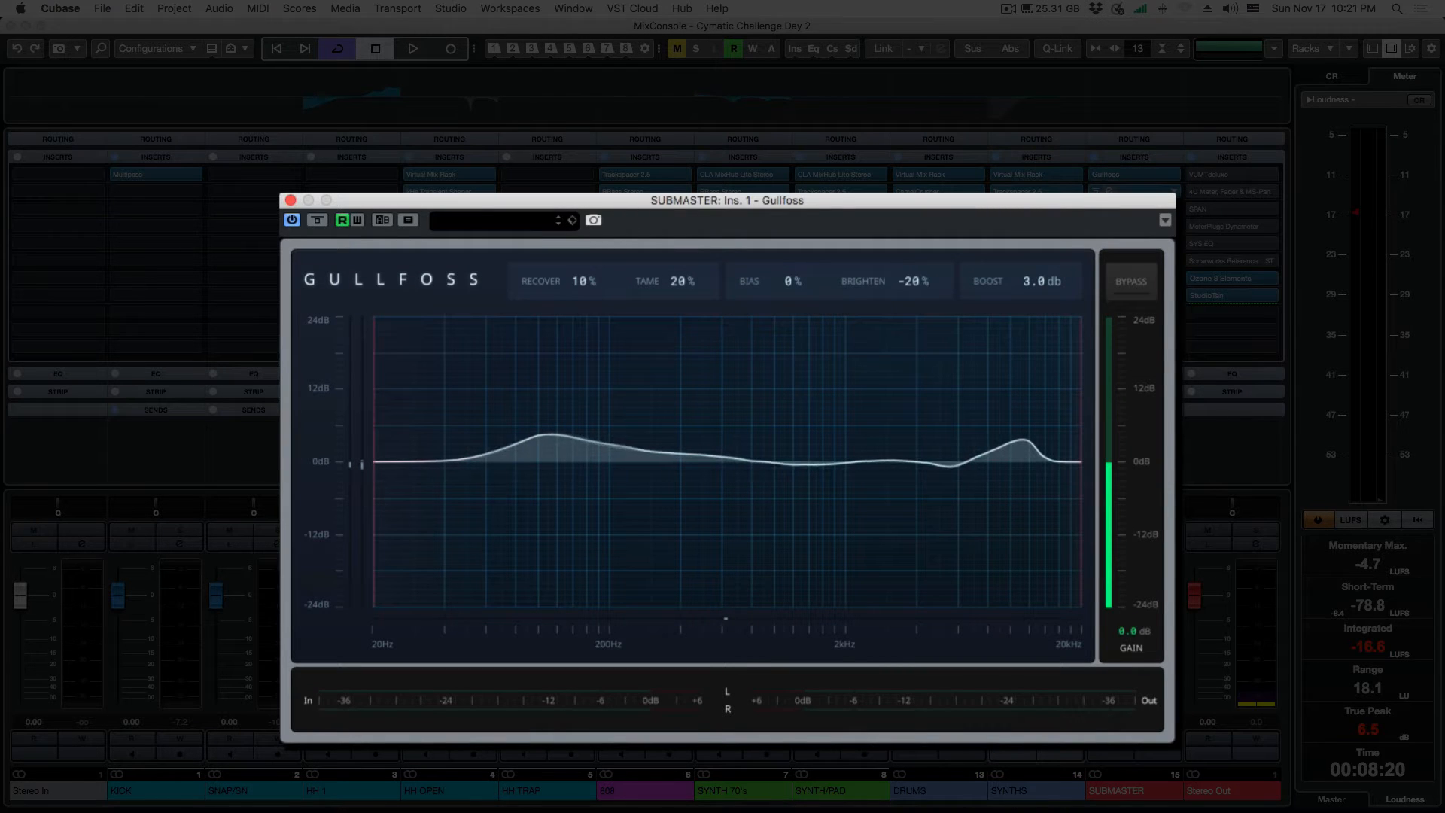
click(291, 200)
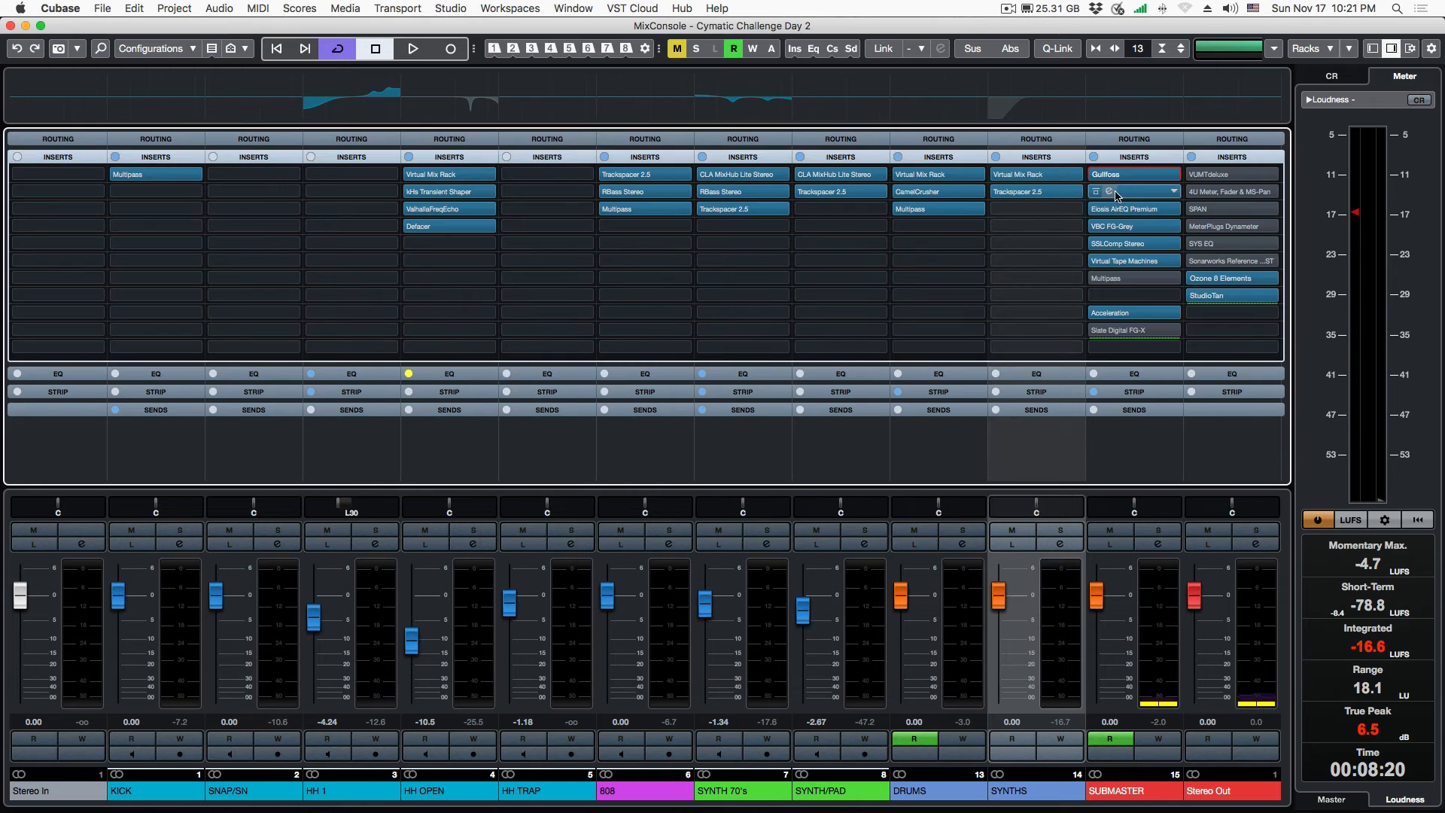
Open Virtual Mix Rack on the SUBMASTER channel, examine its modules from Virtual Mixbuss through Trimmer, and close it.
click(1108, 193)
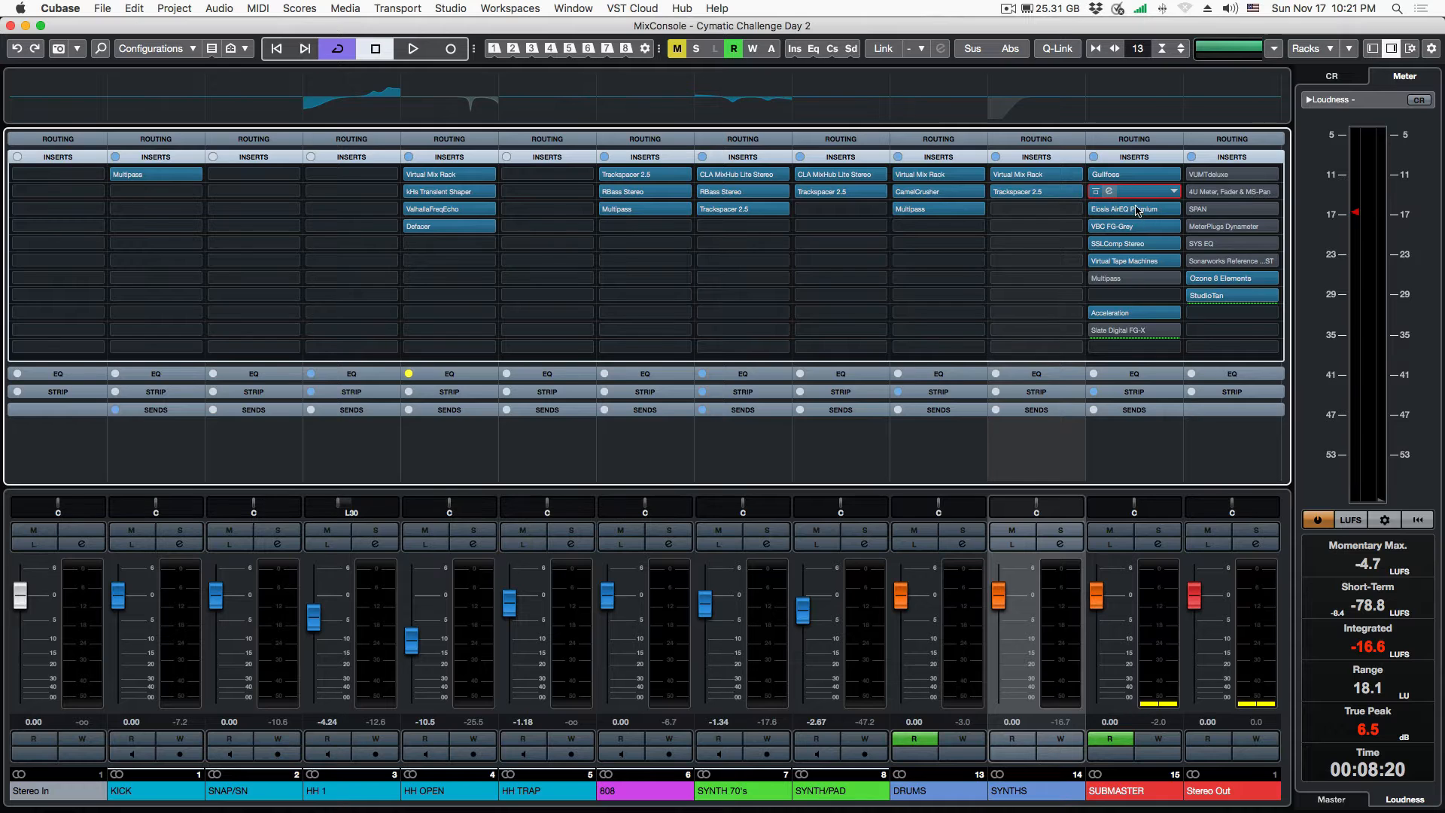
click(1109, 193)
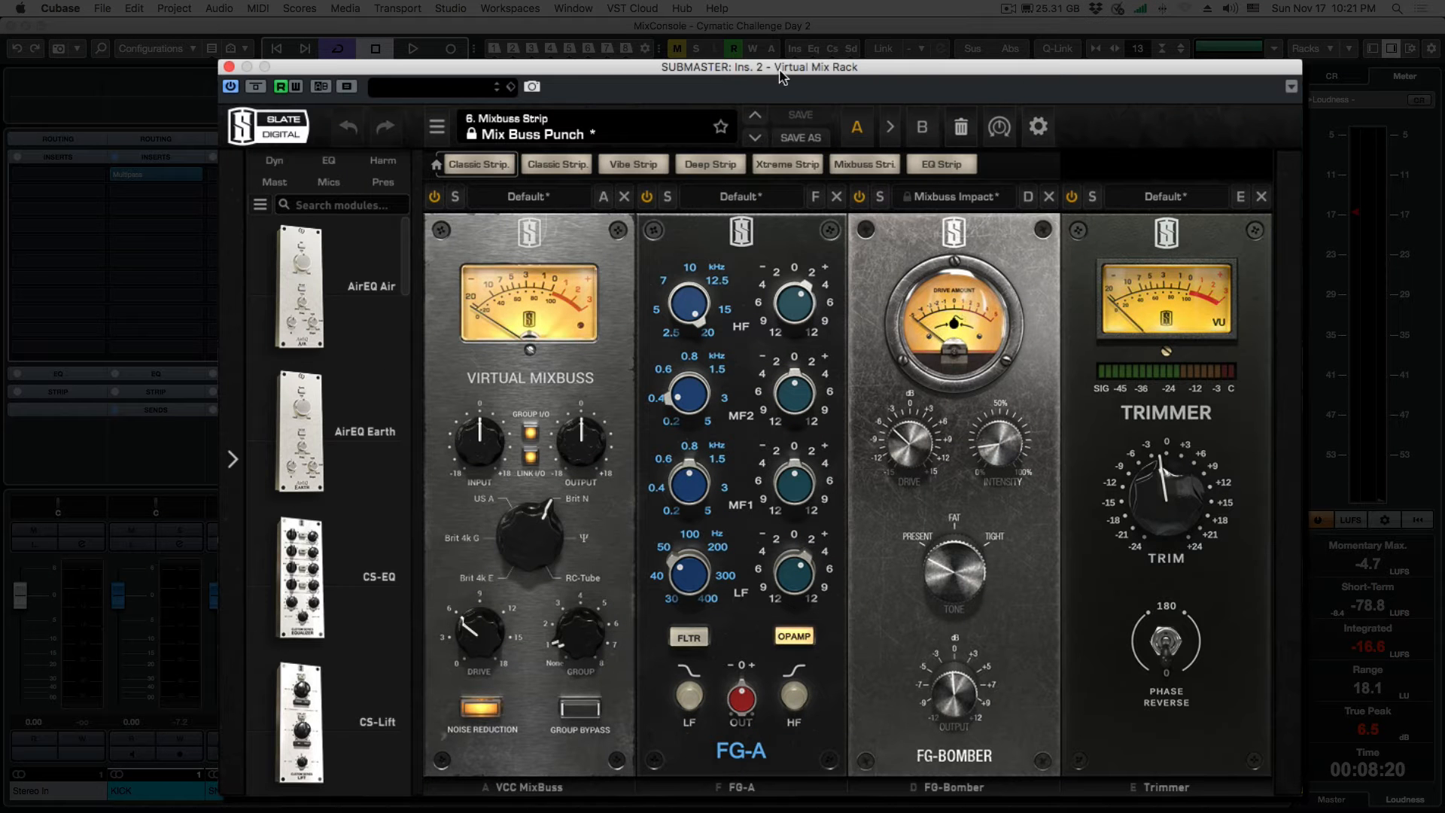
drag(820, 75, 697, 61)
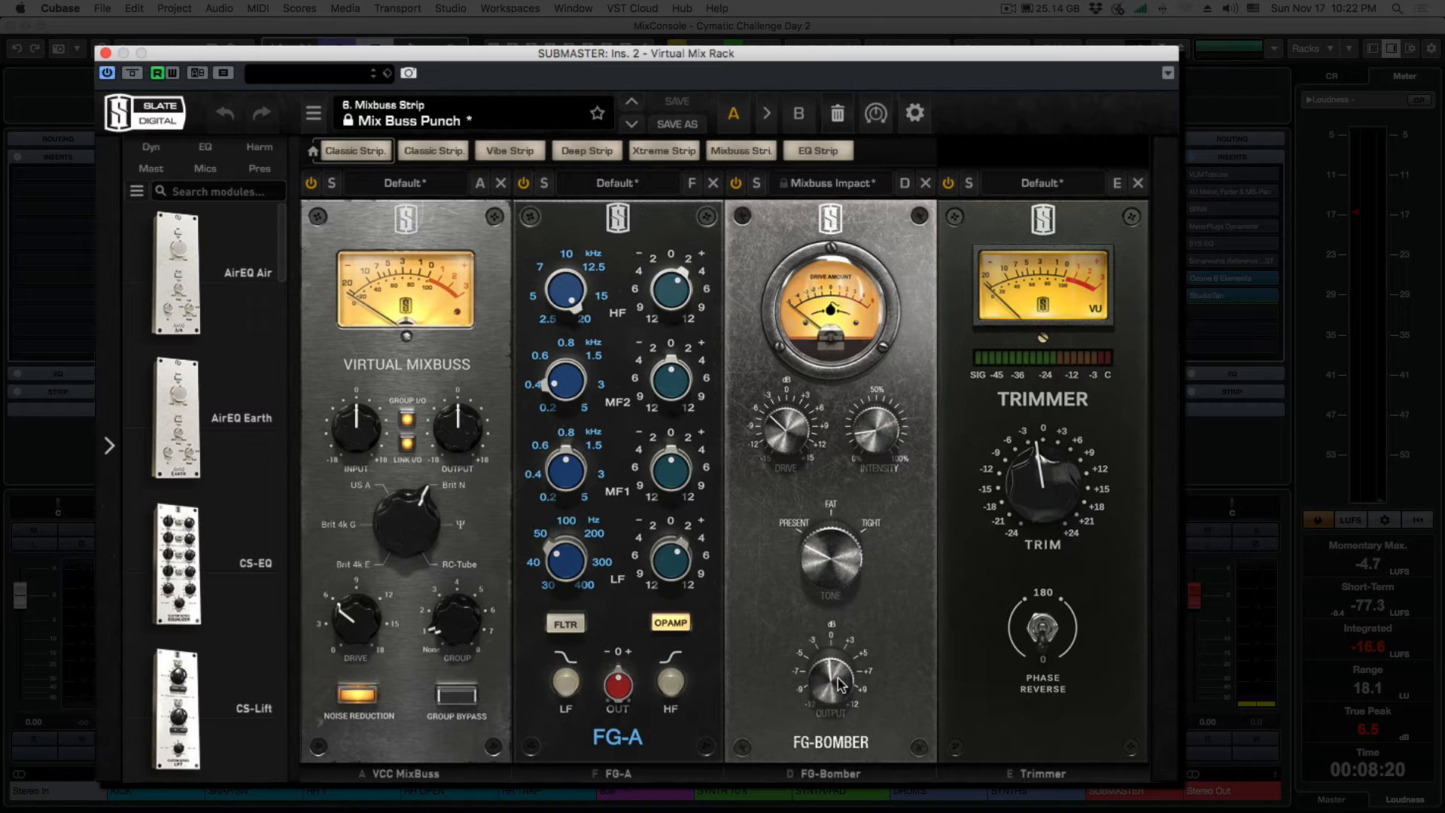
mouse_move(840, 684)
mouse_move(1042, 470)
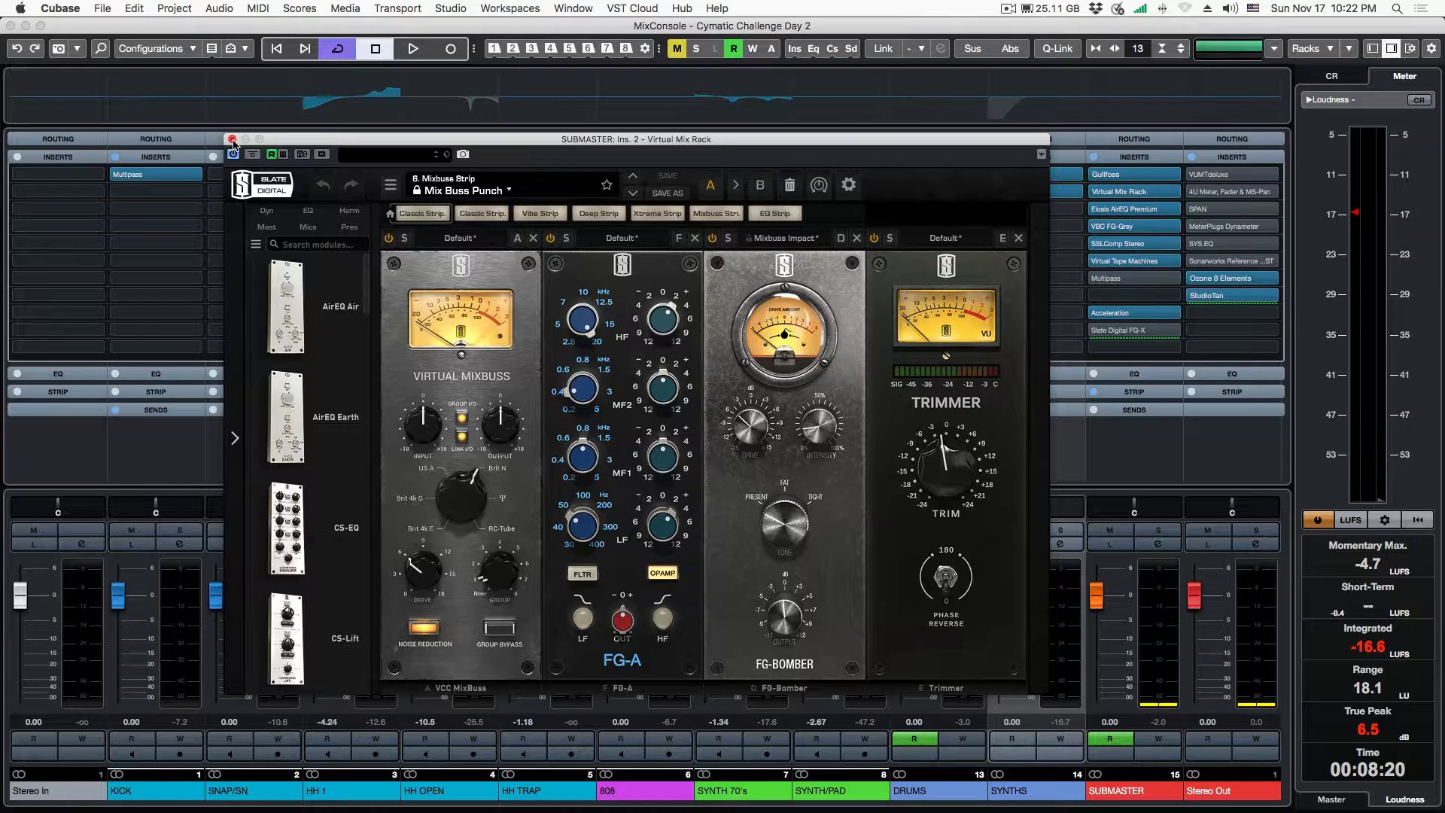
click(105, 54)
Open Eiosis AirEQ Premium on the SUBMASTER channel, examine its Bass and LoClean bands and EQ curve, and close it.
click(1121, 208)
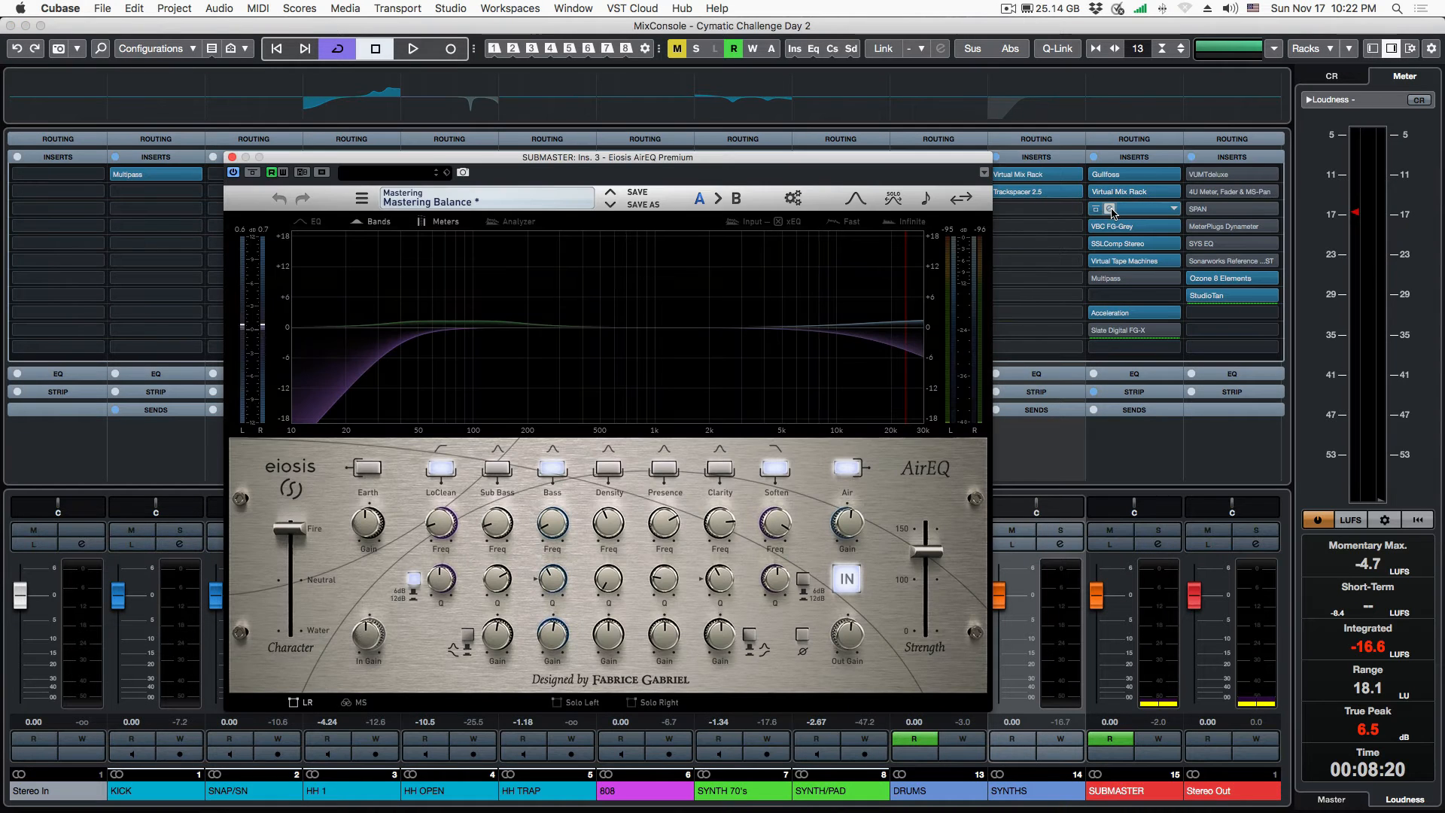
drag(757, 153, 691, 147)
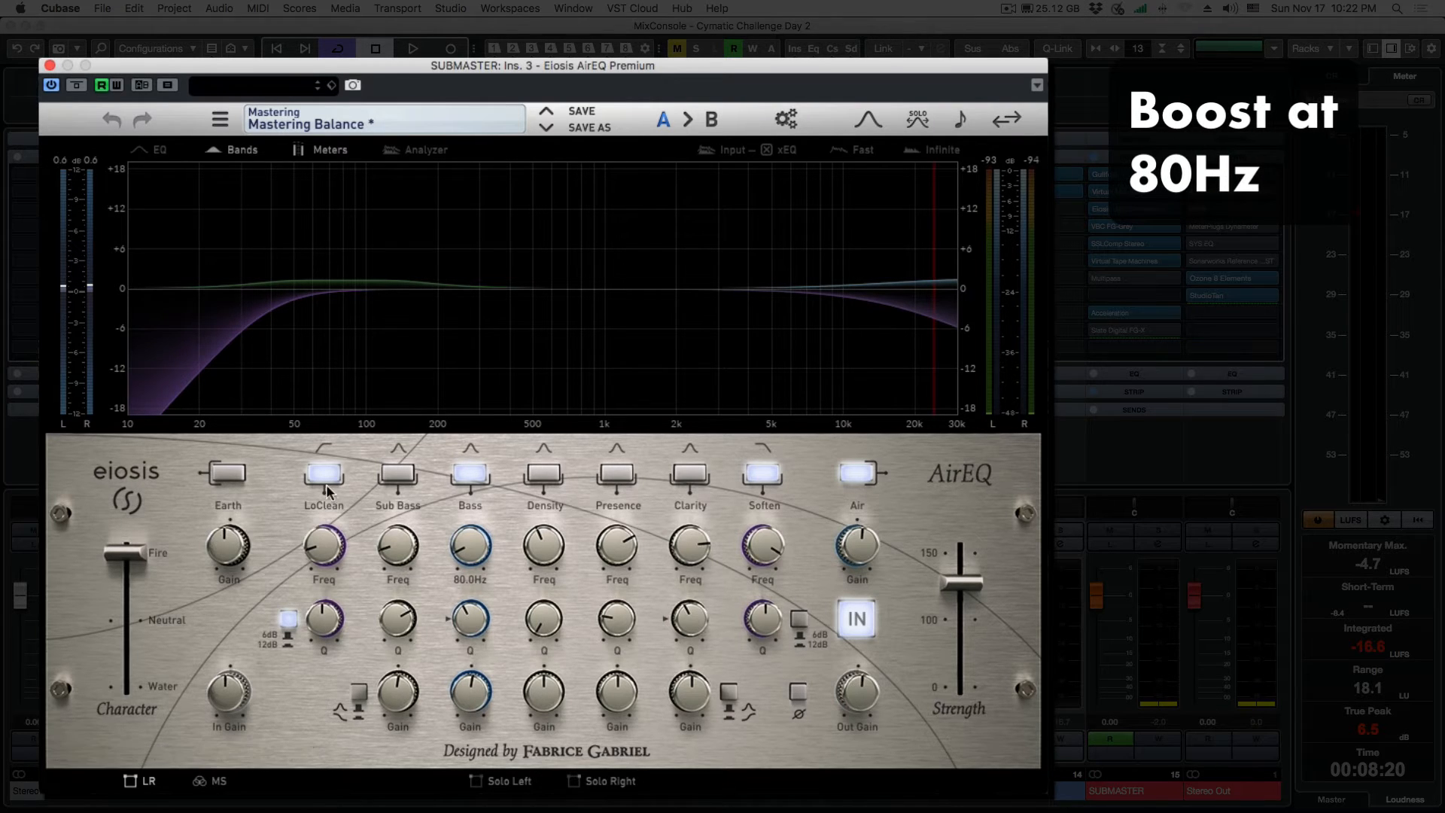
drag(325, 558, 325, 560)
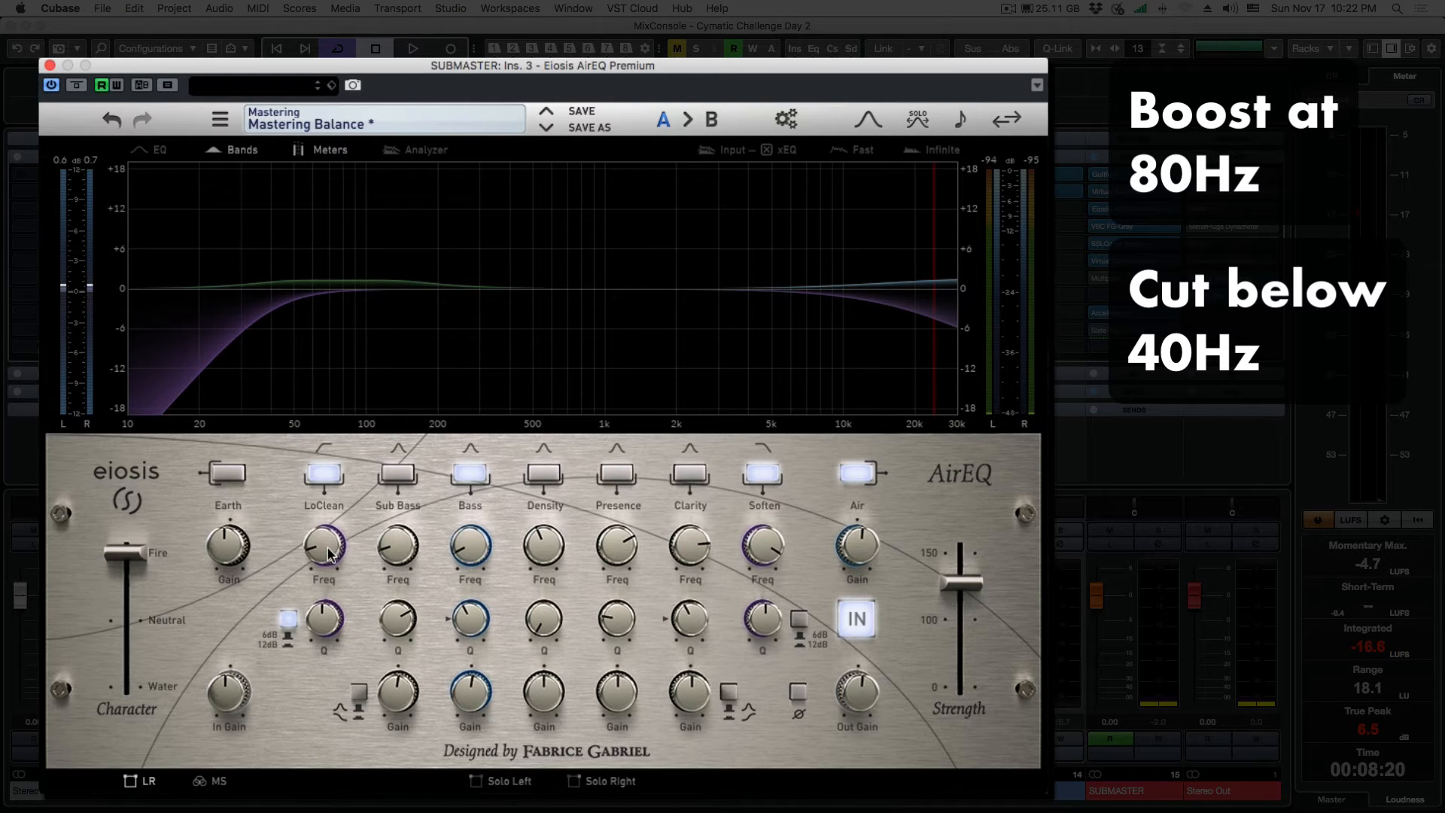
mouse_move(328, 555)
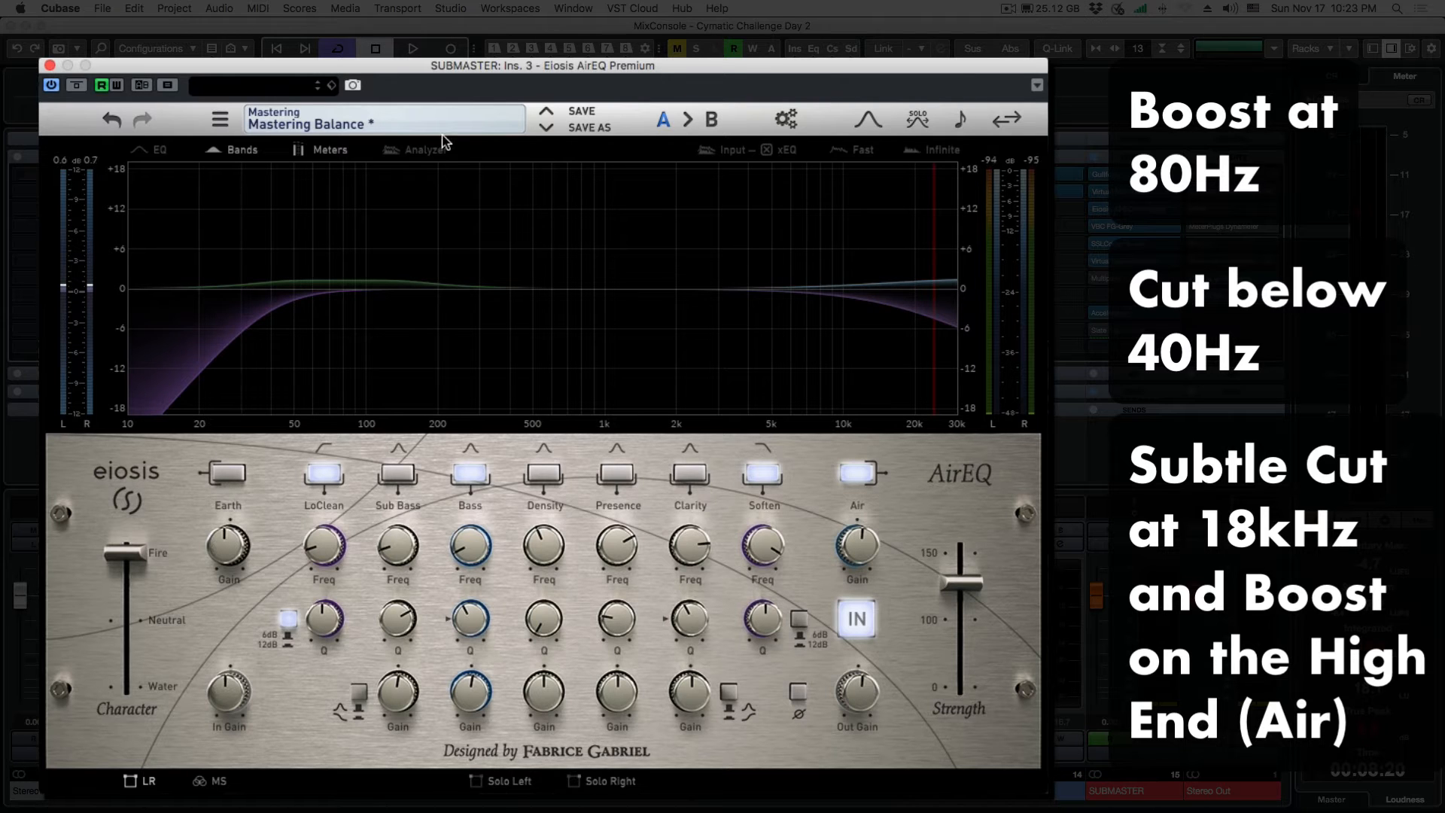
click(50, 65)
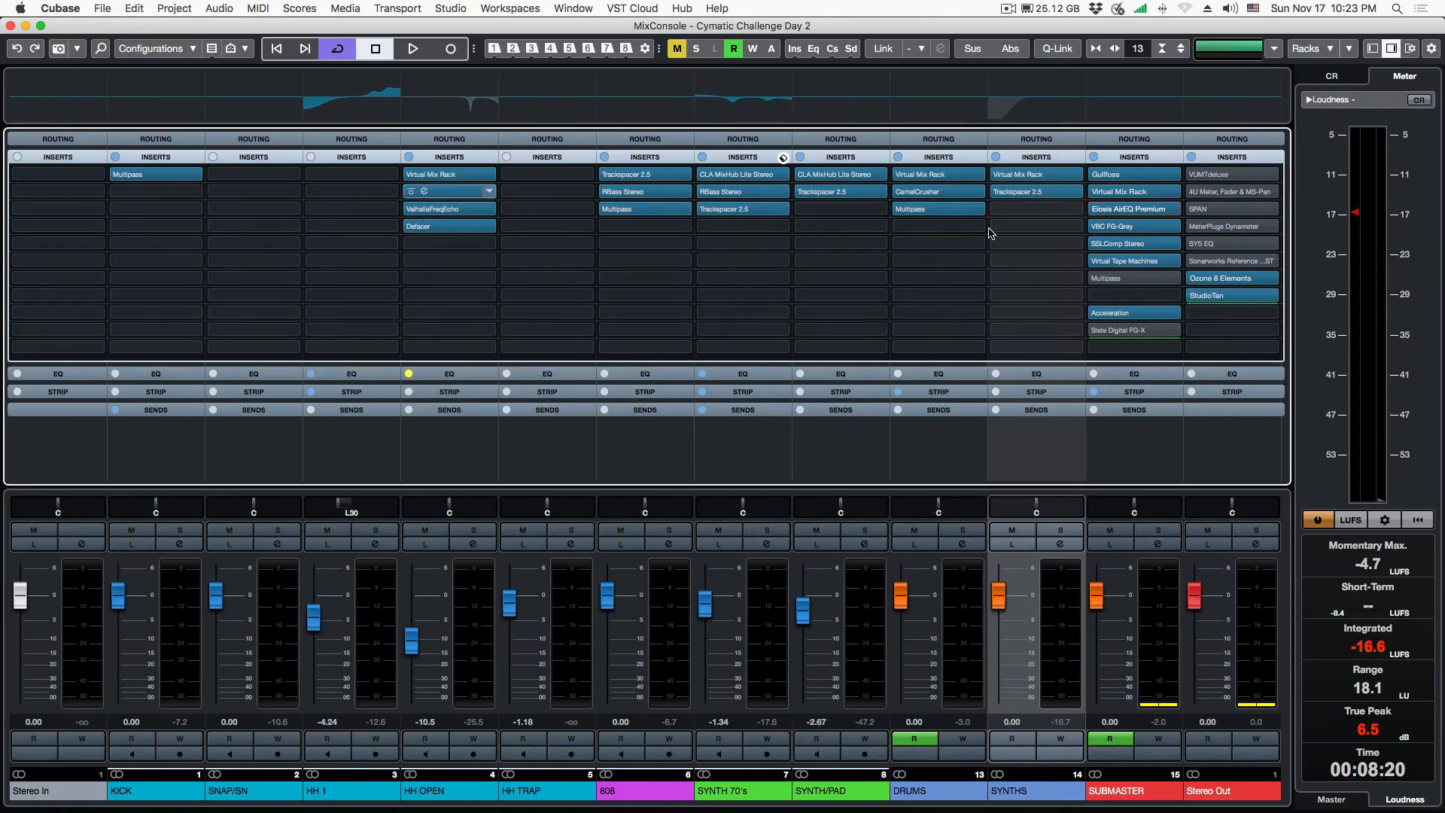
Open the VBC FG-Grey compressor on the SUBMASTER channel and examine its settings, including the HPF.
click(1121, 226)
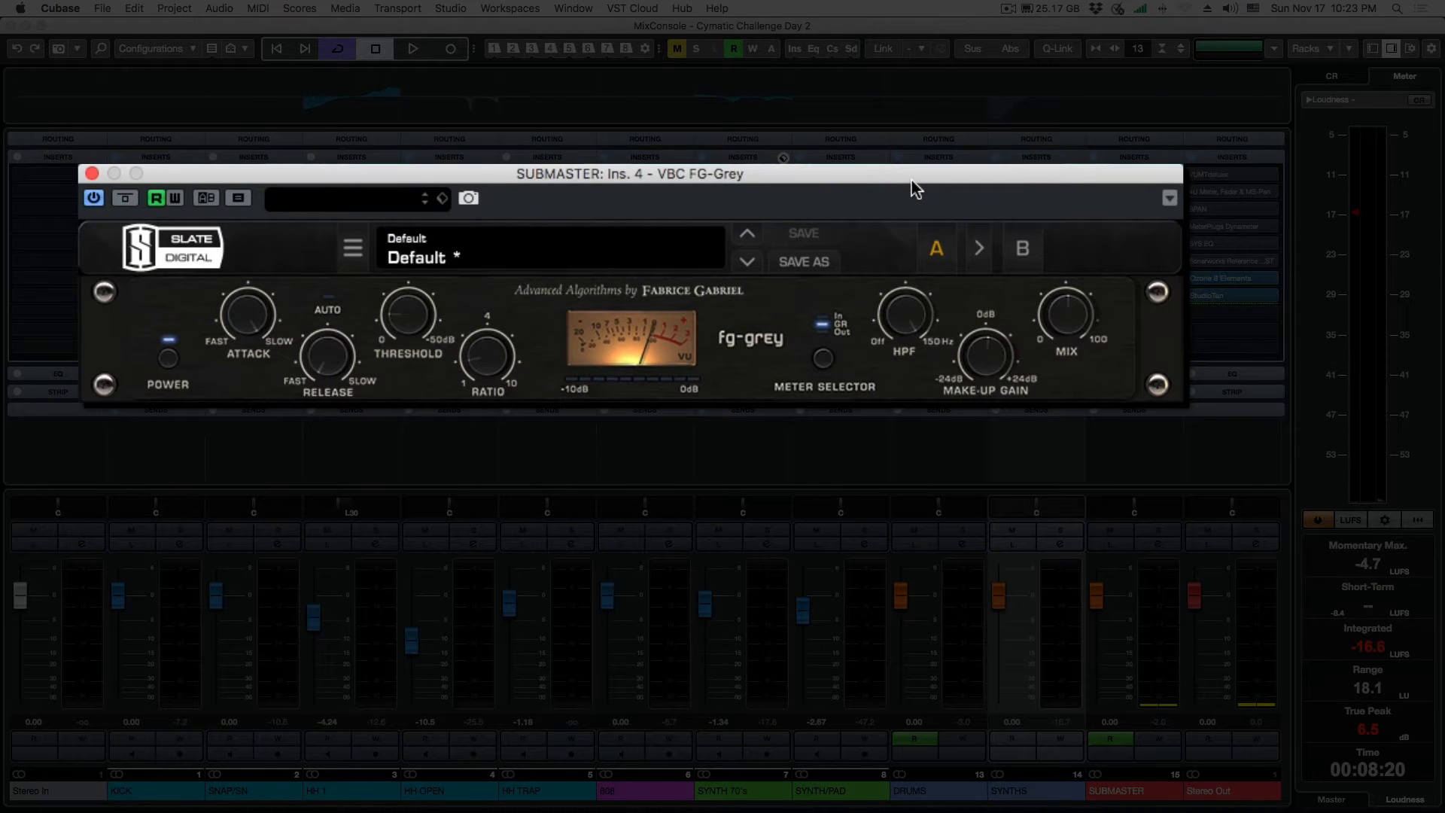
drag(911, 179, 926, 179)
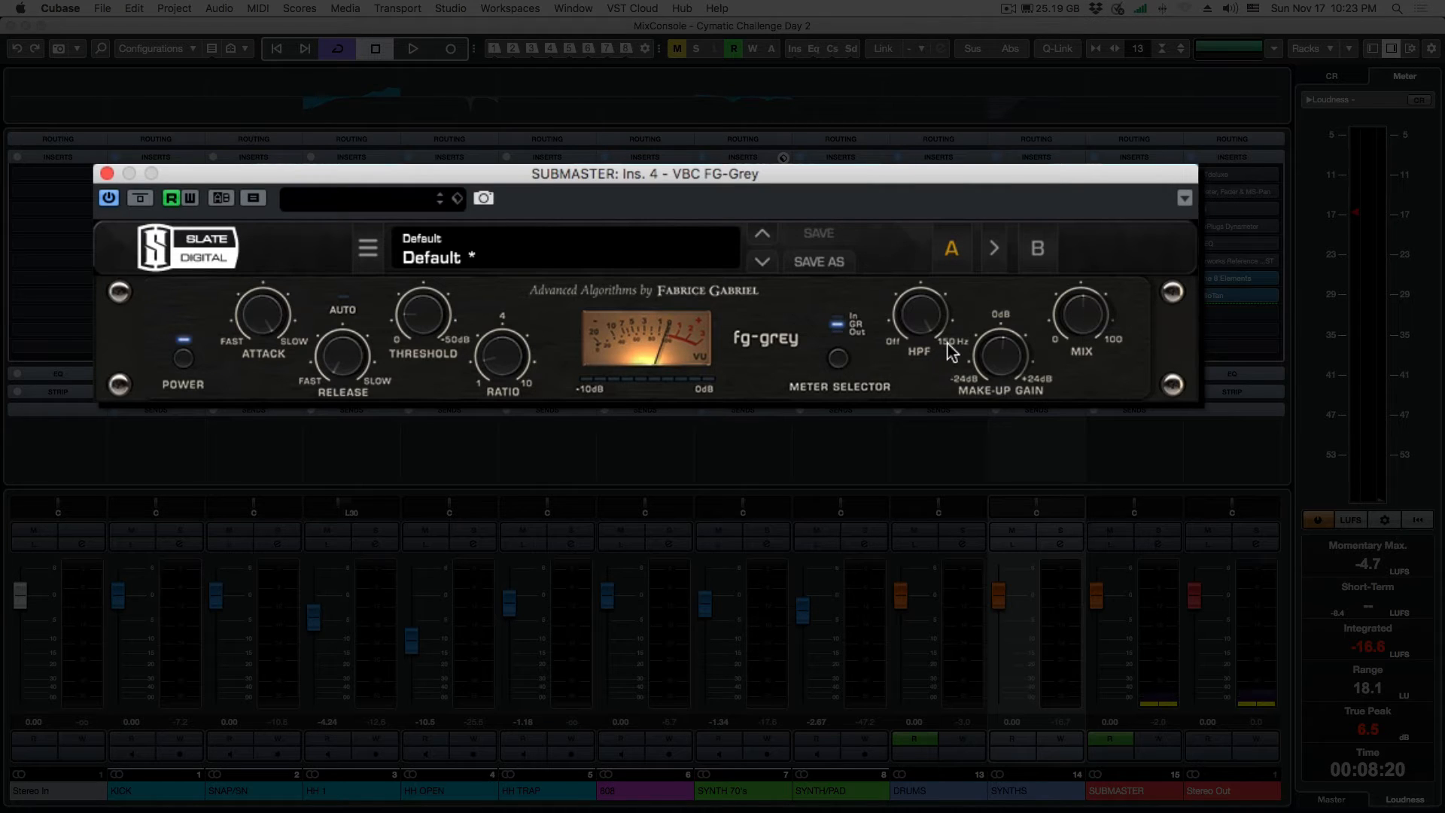
mouse_move(945, 344)
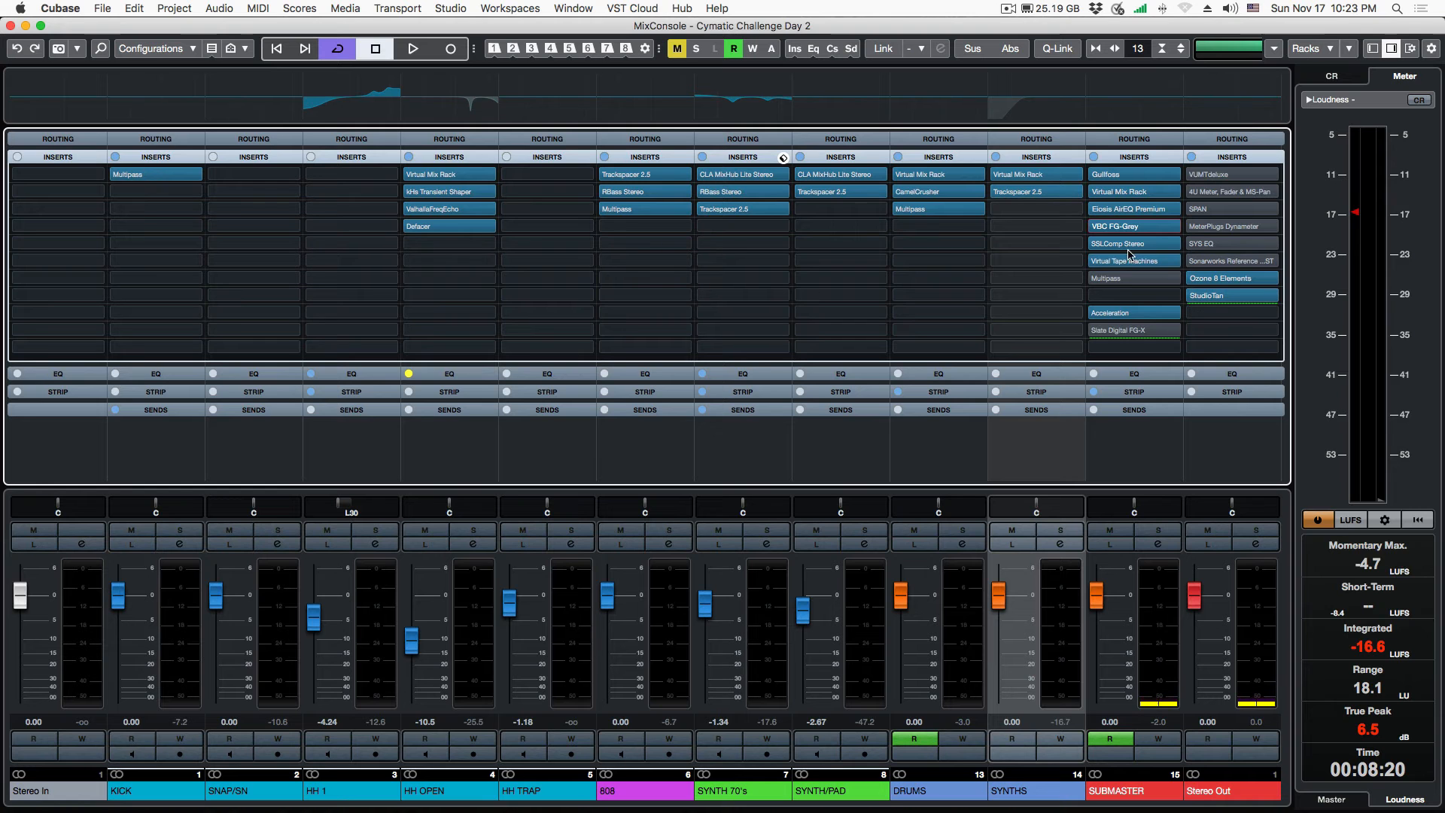
Examine SSLComp Stereo and Virtual Tape Machines on the SUBMASTER channel, closing each plug-in after viewing.
click(1121, 243)
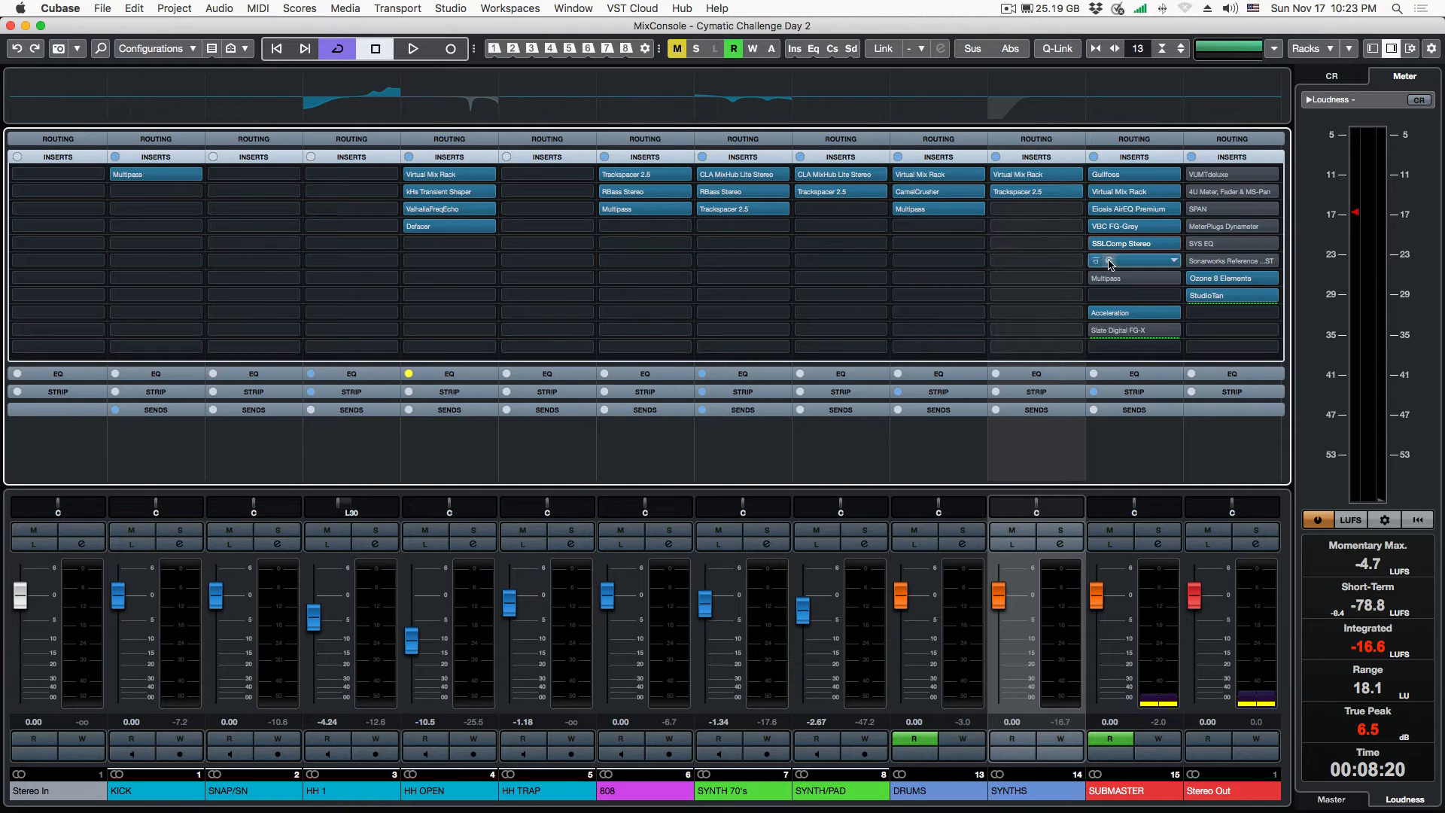
click(1121, 261)
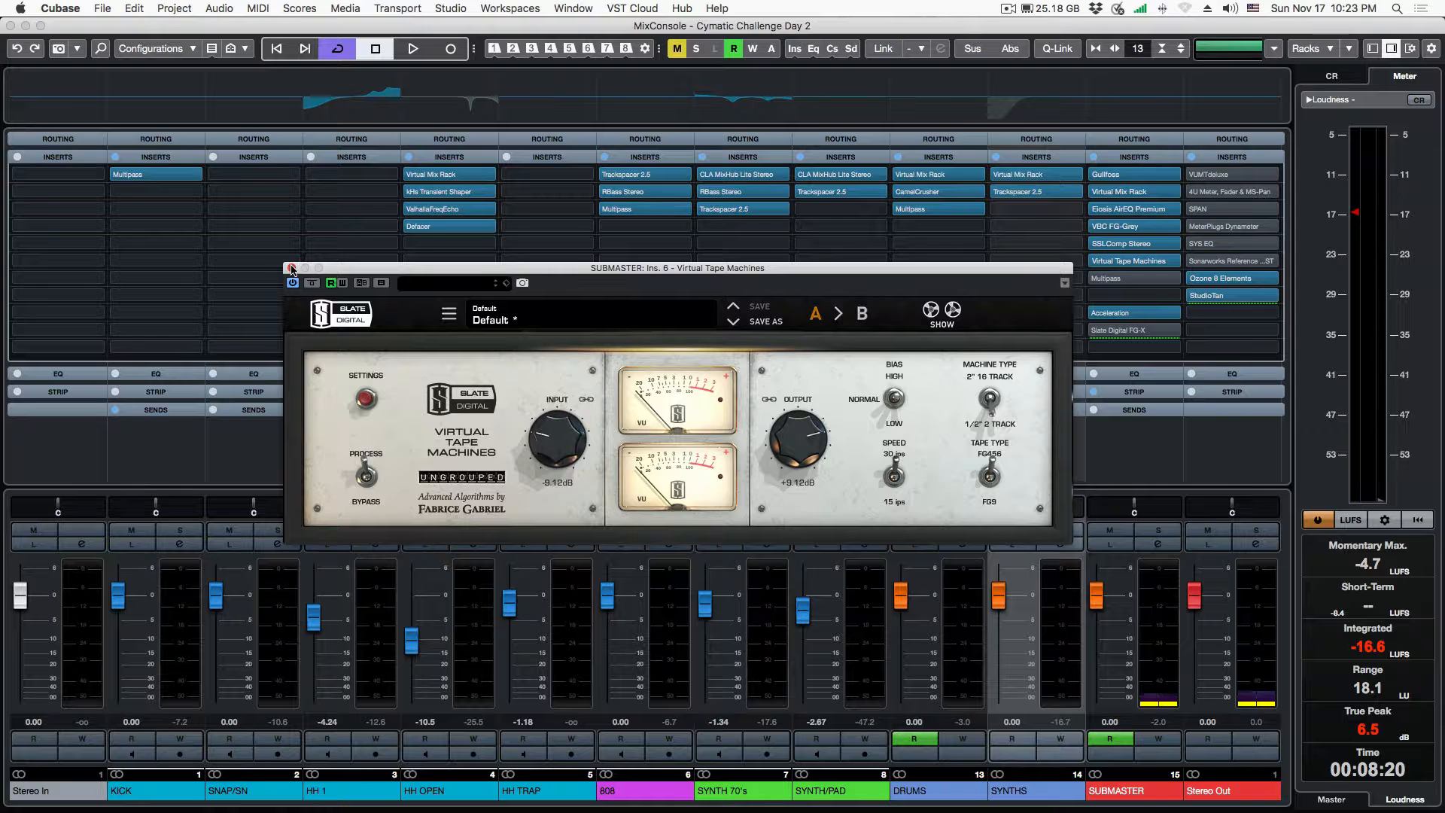
click(292, 268)
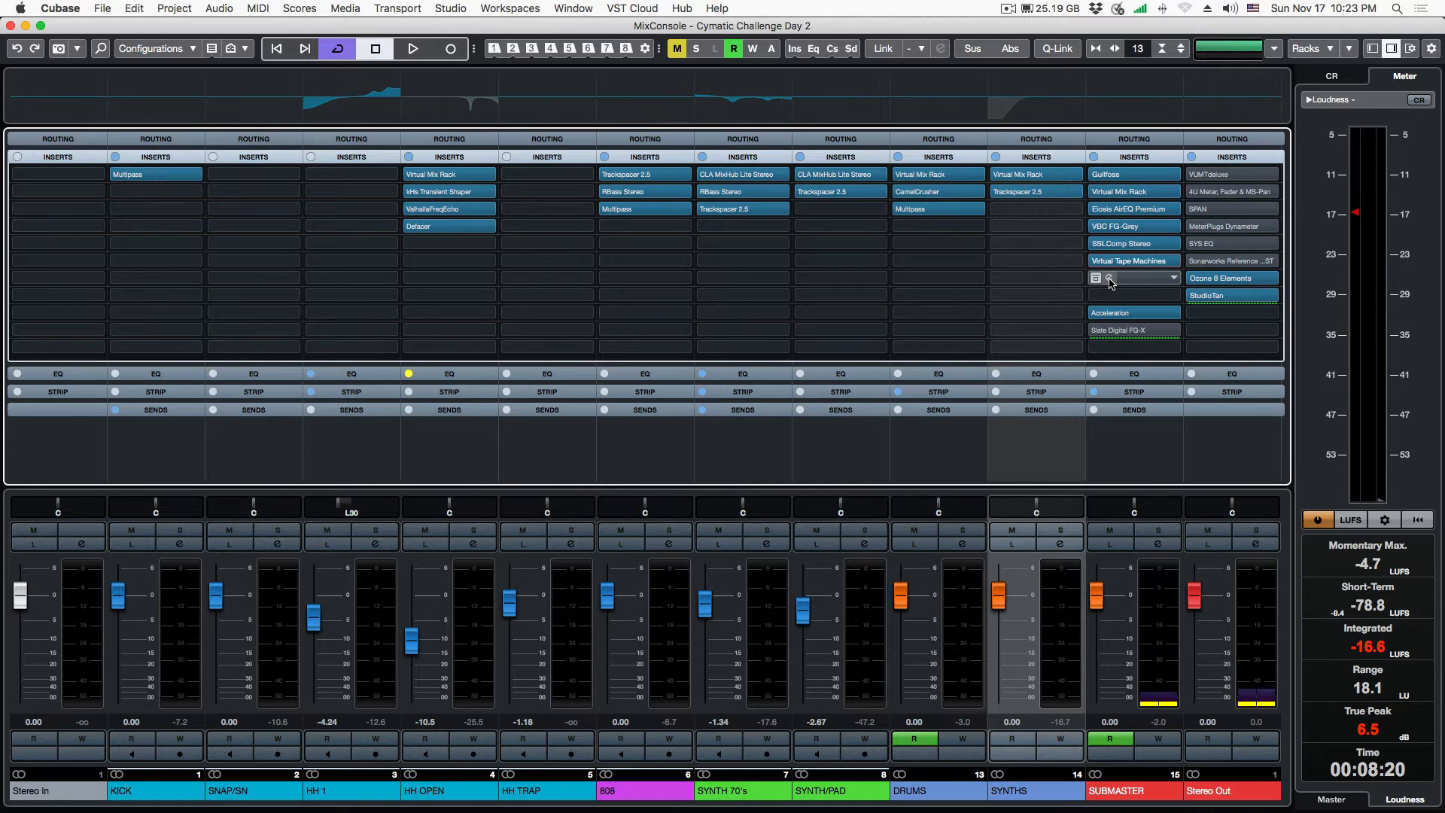
Examine the bypassed Multipass and the Acceleration plug-in's Limit and Dry/Wet settings on the SUBMASTER channel.
click(1109, 280)
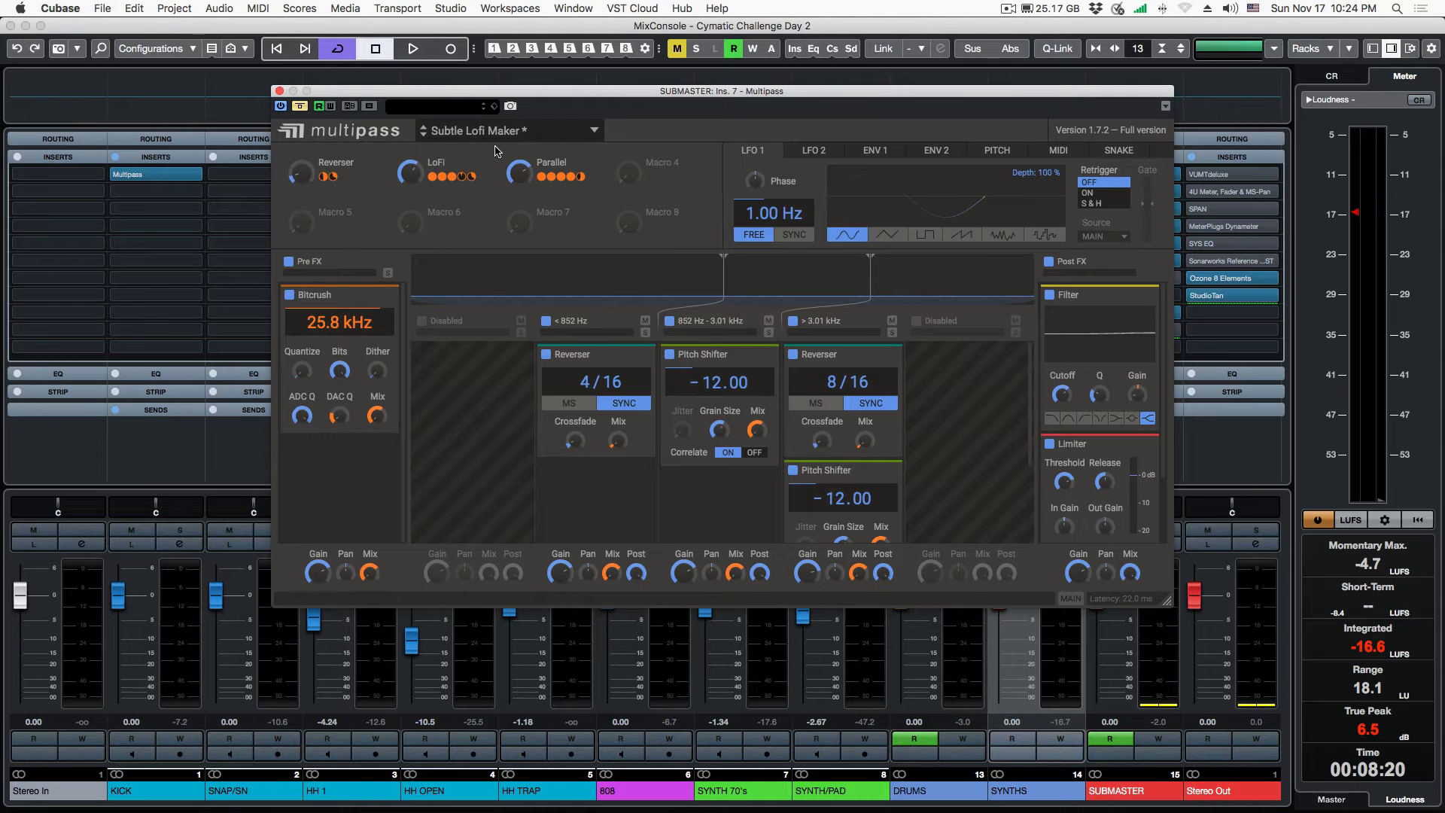
click(278, 91)
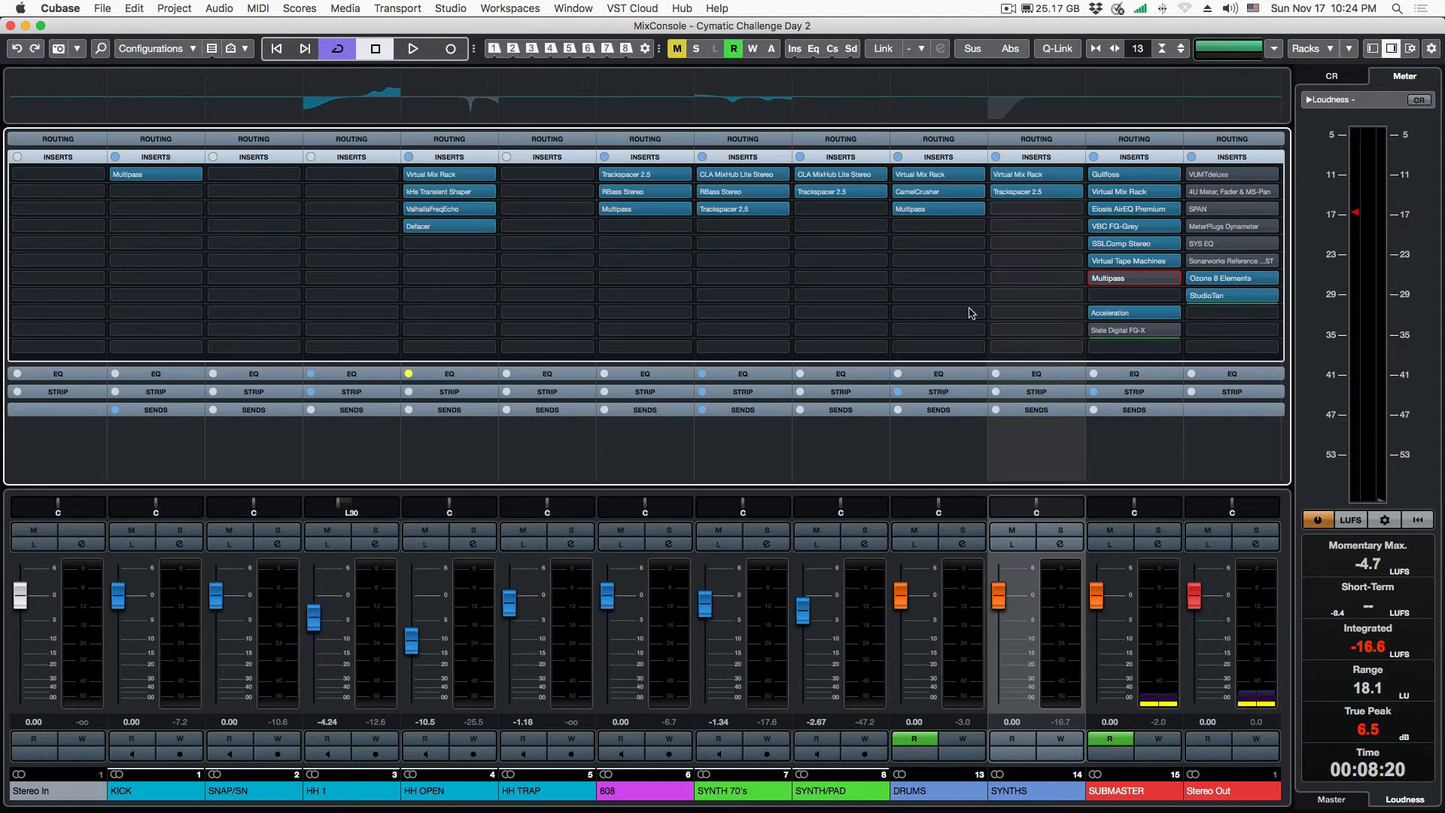
click(1110, 278)
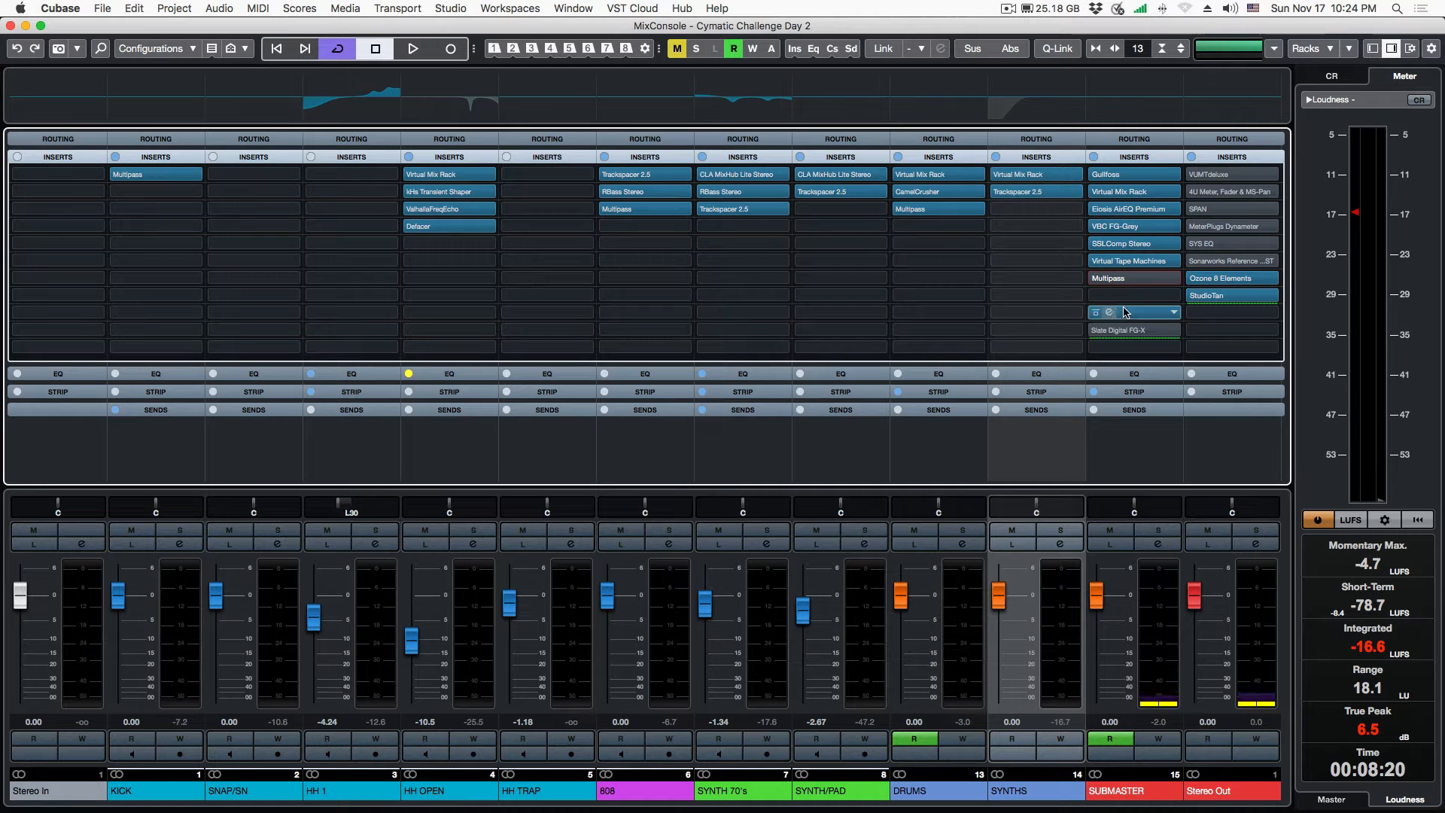
click(1112, 315)
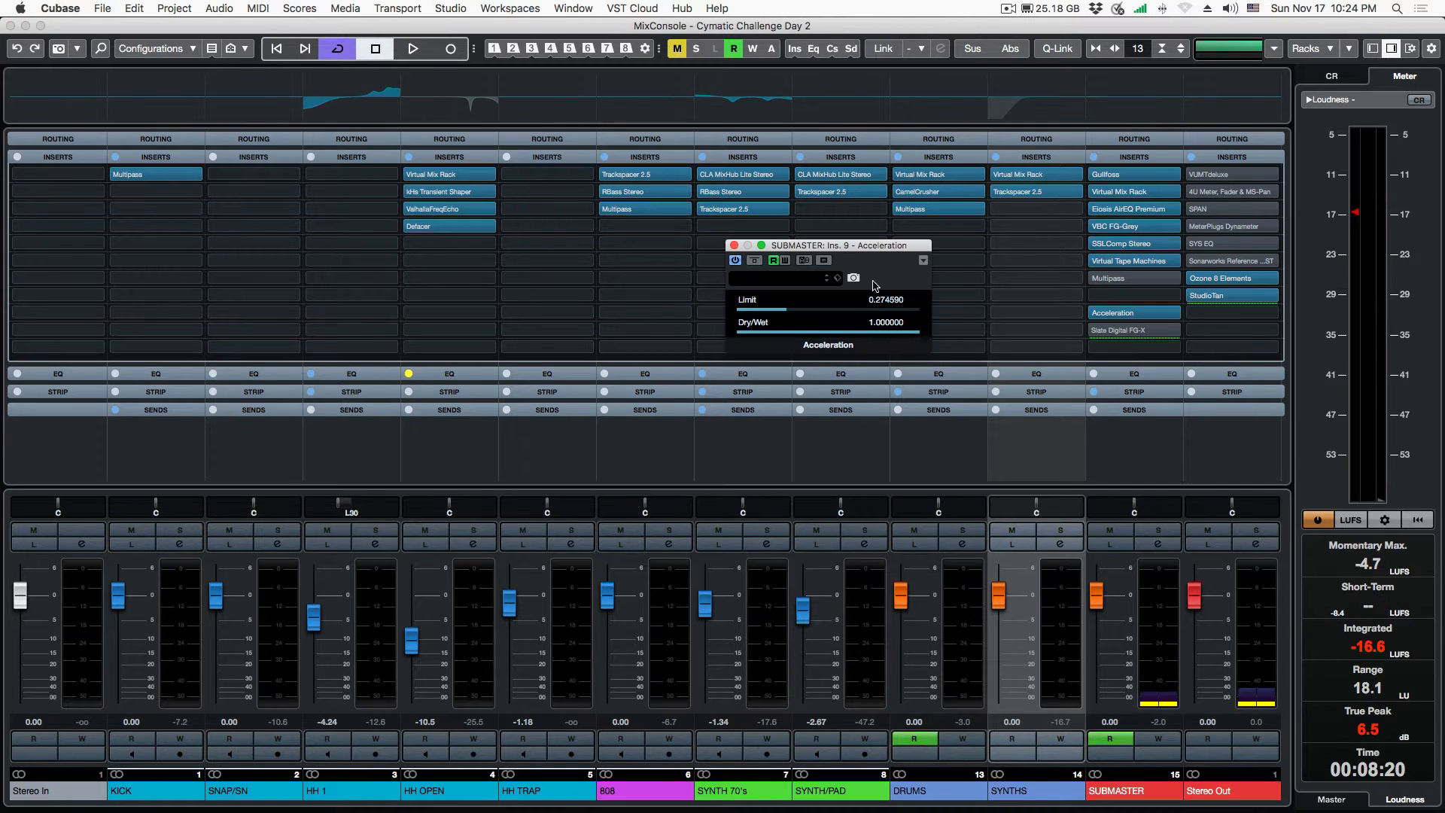
drag(873, 248, 895, 248)
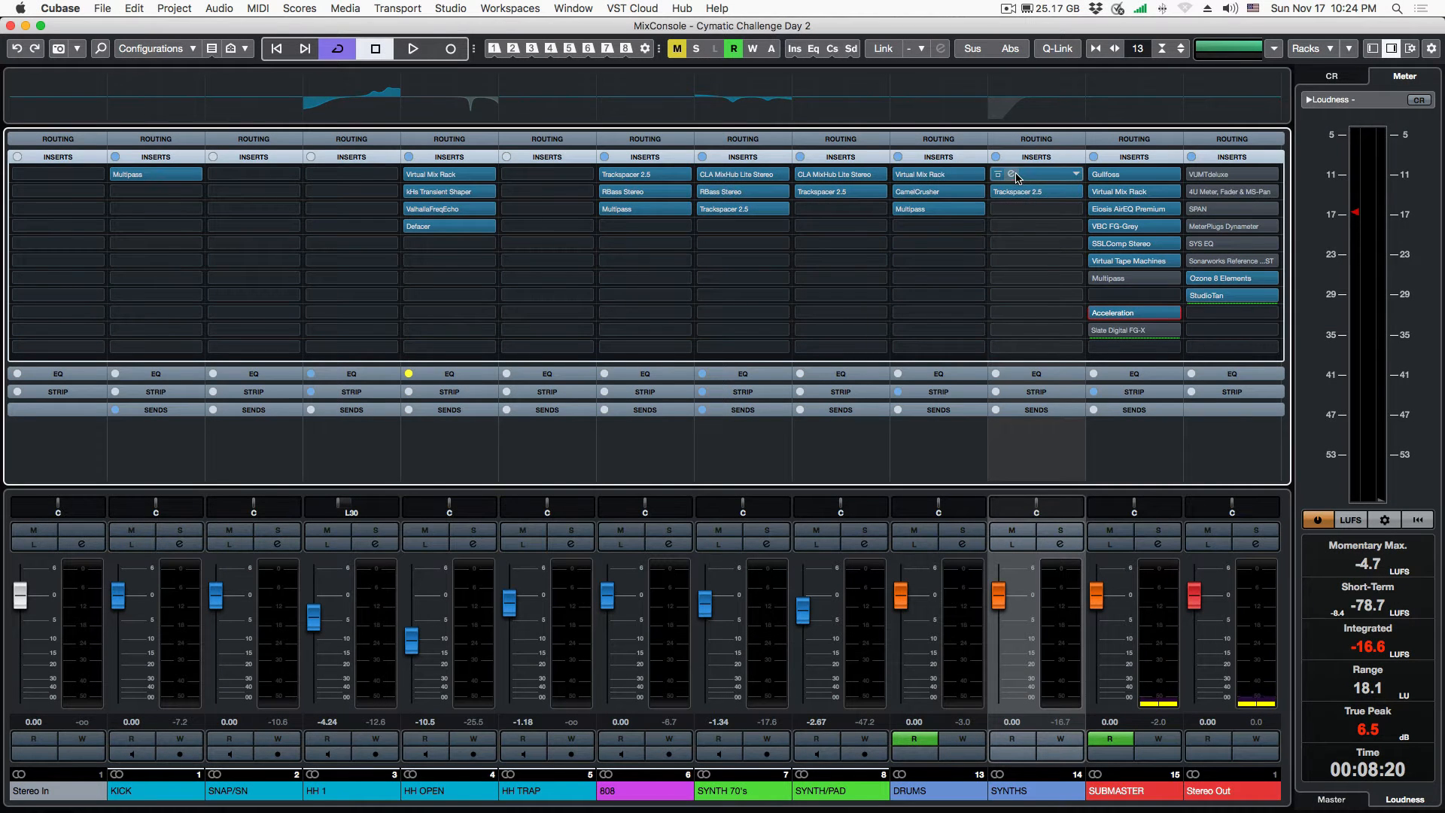
Open Virtual Mix Rack on the SYNTHS channel, examine its module chain and Trimmer level, and close it.
click(1028, 177)
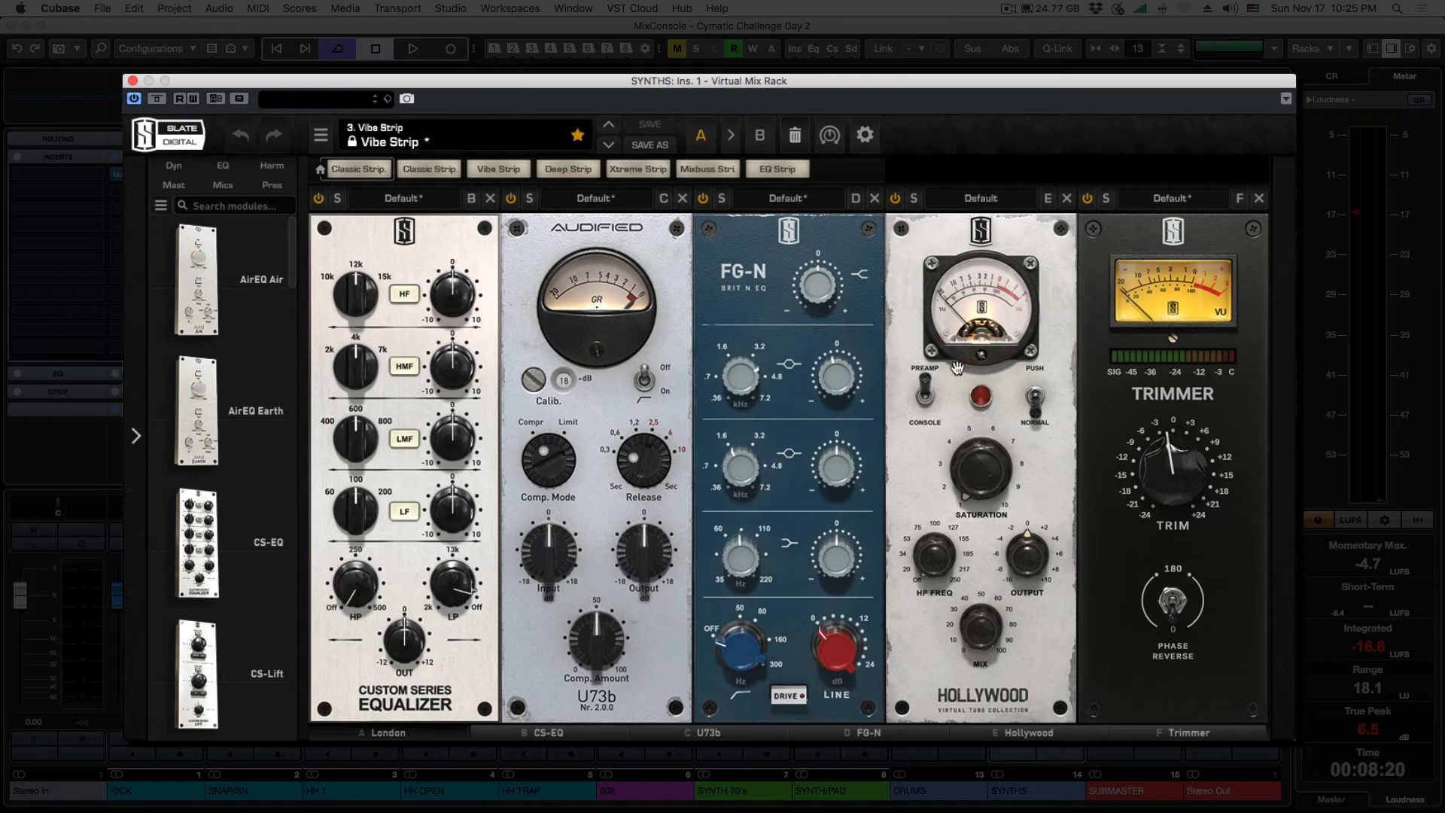
mouse_move(1176, 470)
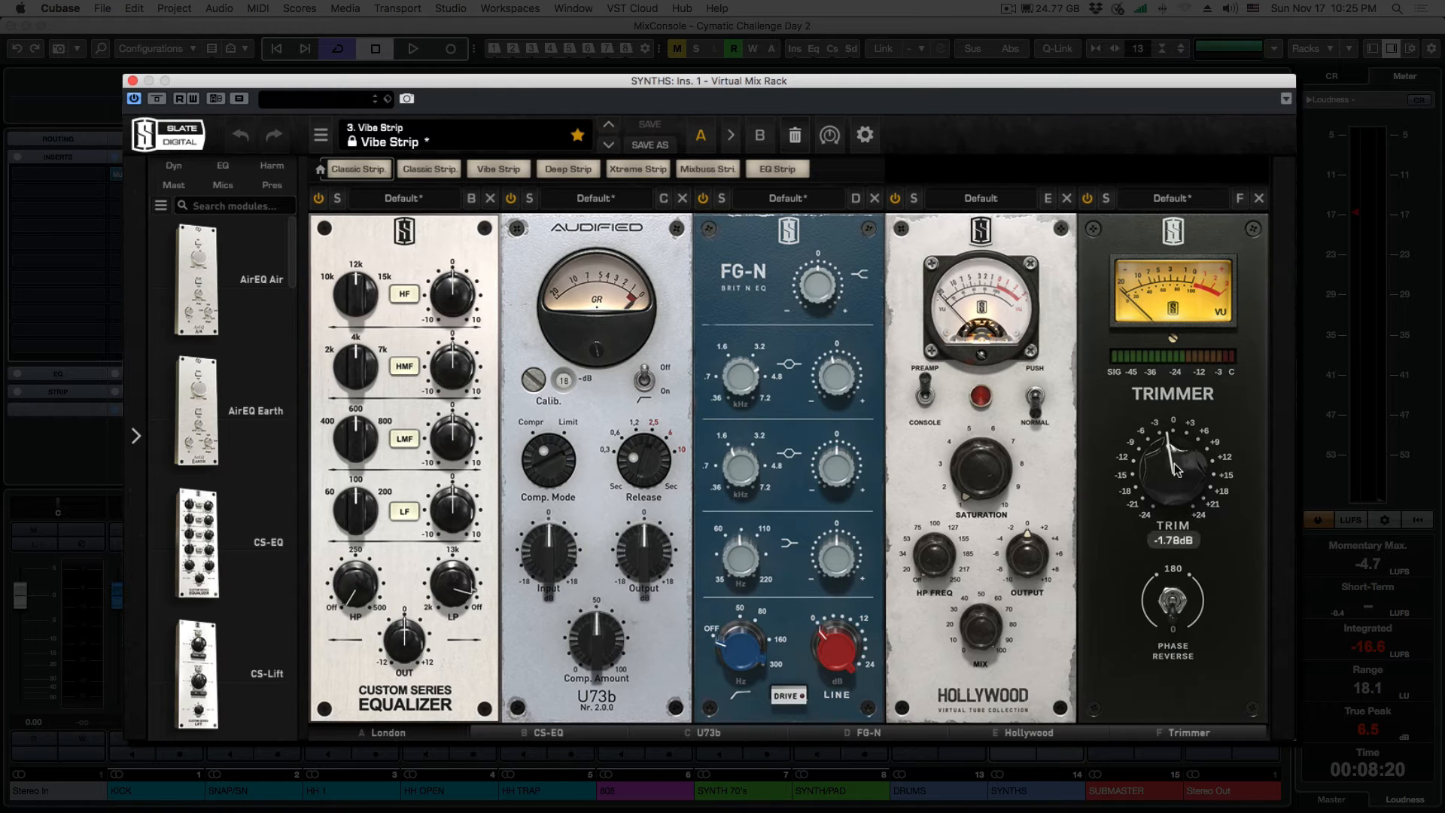
click(132, 82)
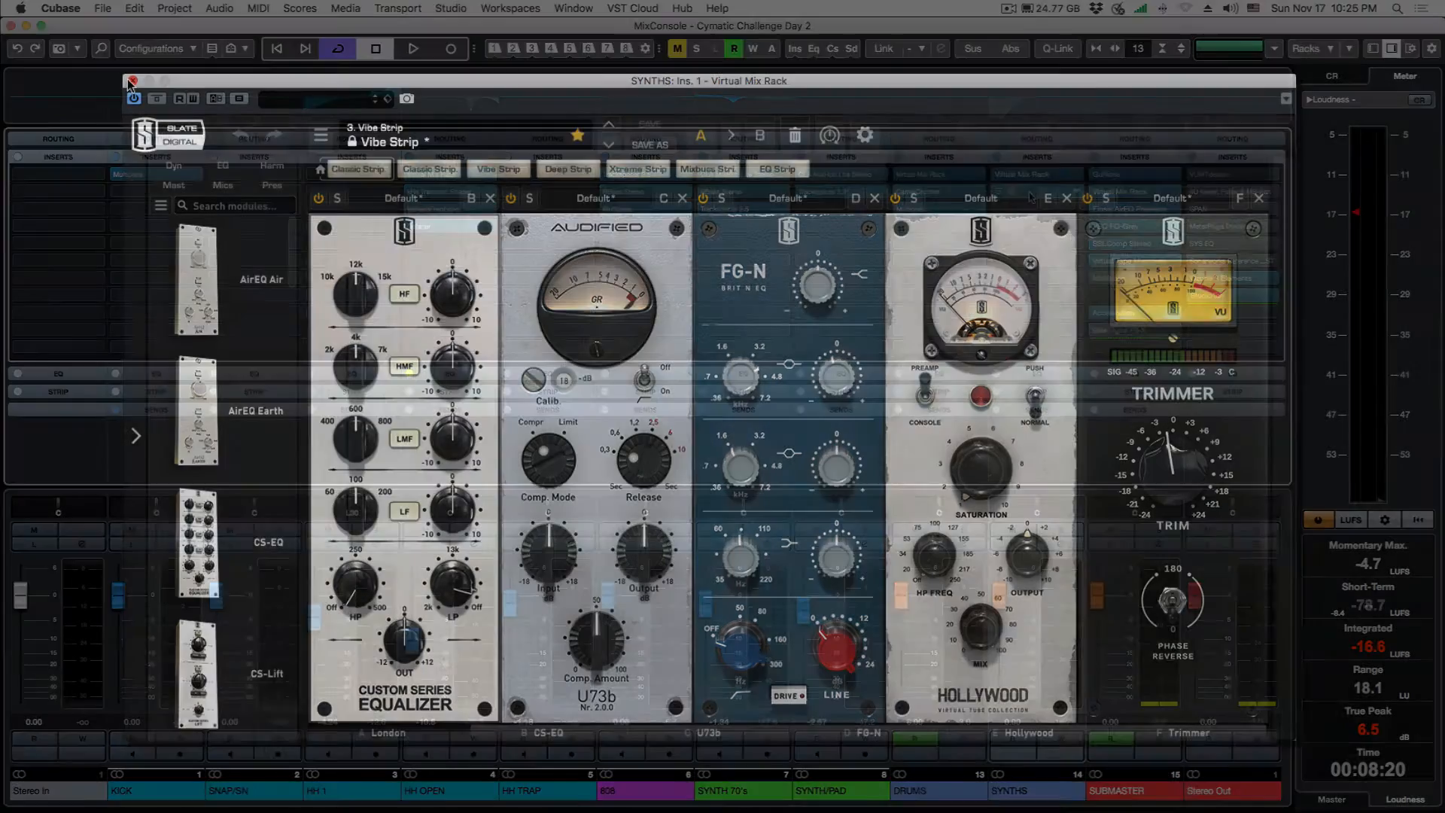
Open Trackspacer 2.5 on the SYNTHS channel and show its side-chain inputs.
click(1018, 194)
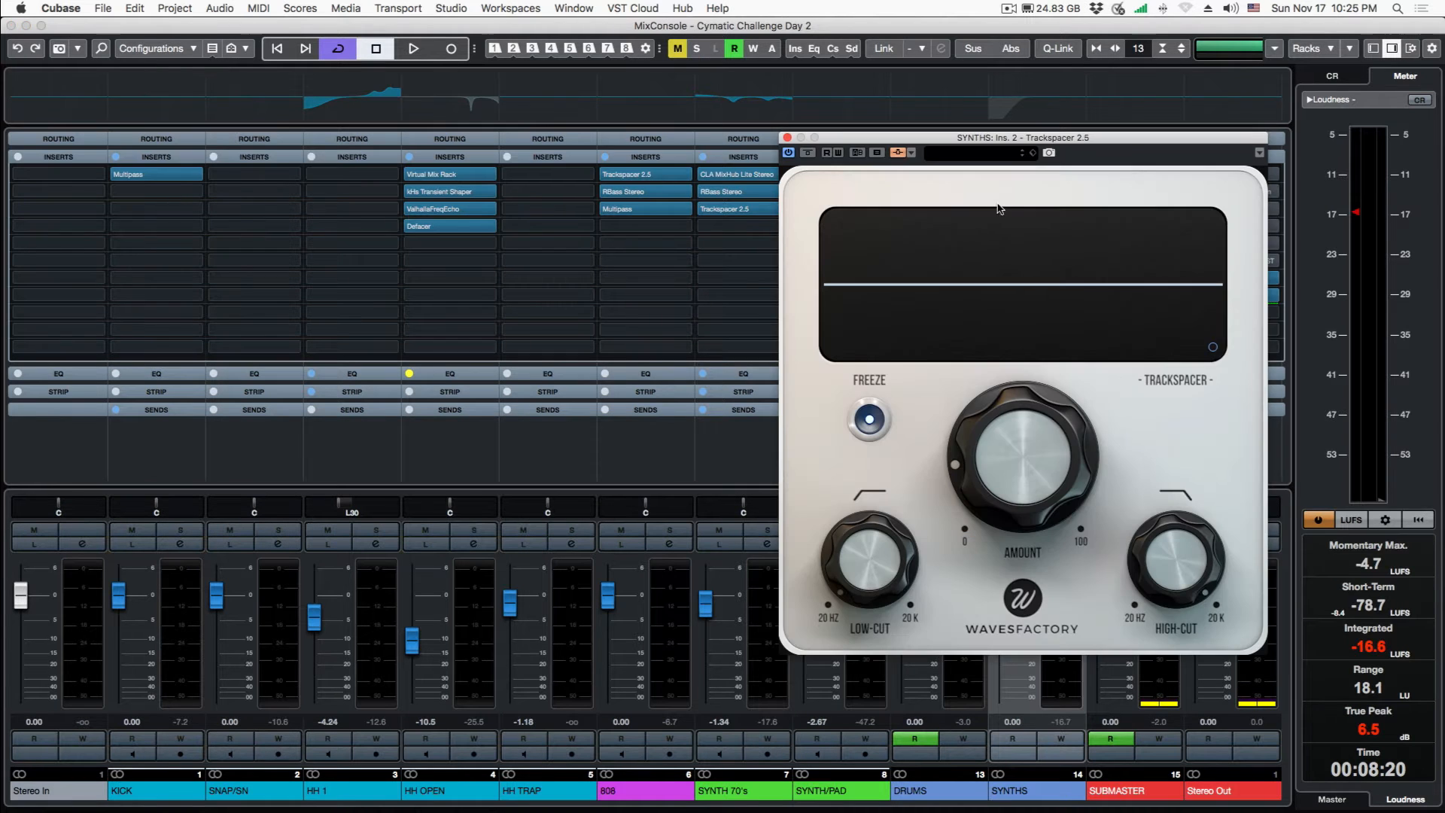
click(912, 154)
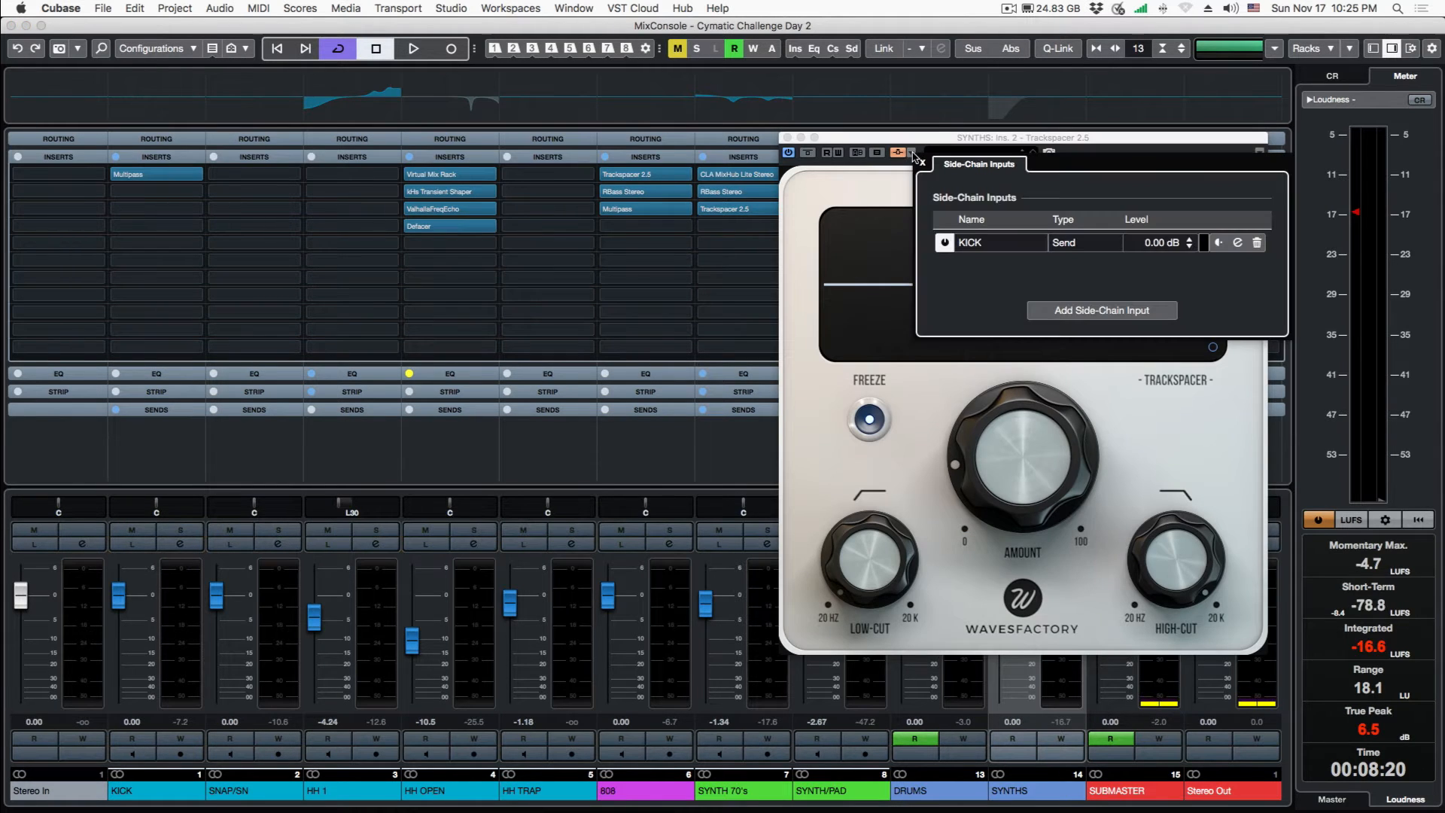
Close Trackspacer 2.5 on the SYNTHS channel and examine Virtual Mix Rack on the DRUMS channel, closing it after viewing.
click(922, 162)
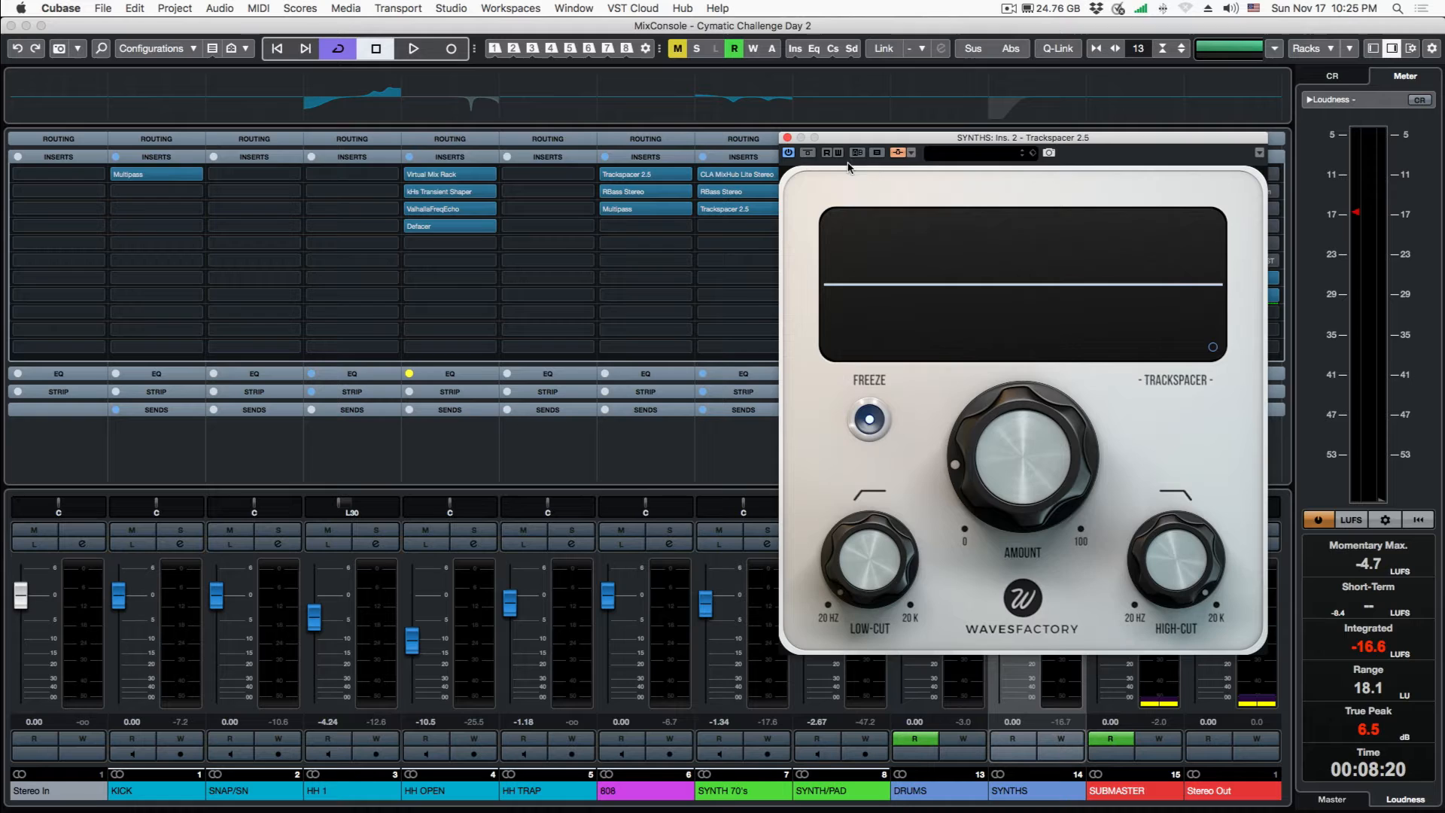
click(788, 138)
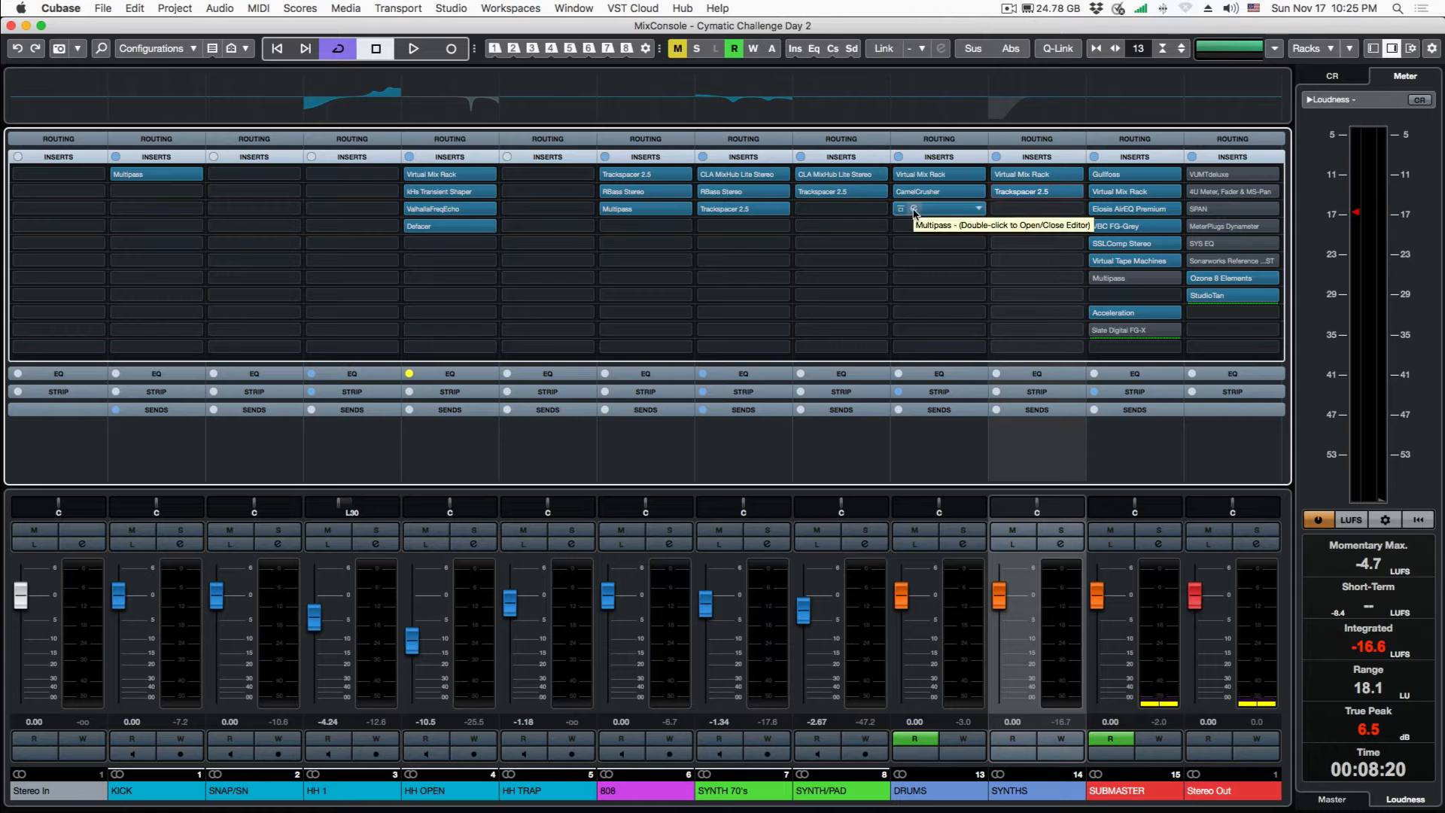
double_click(916, 175)
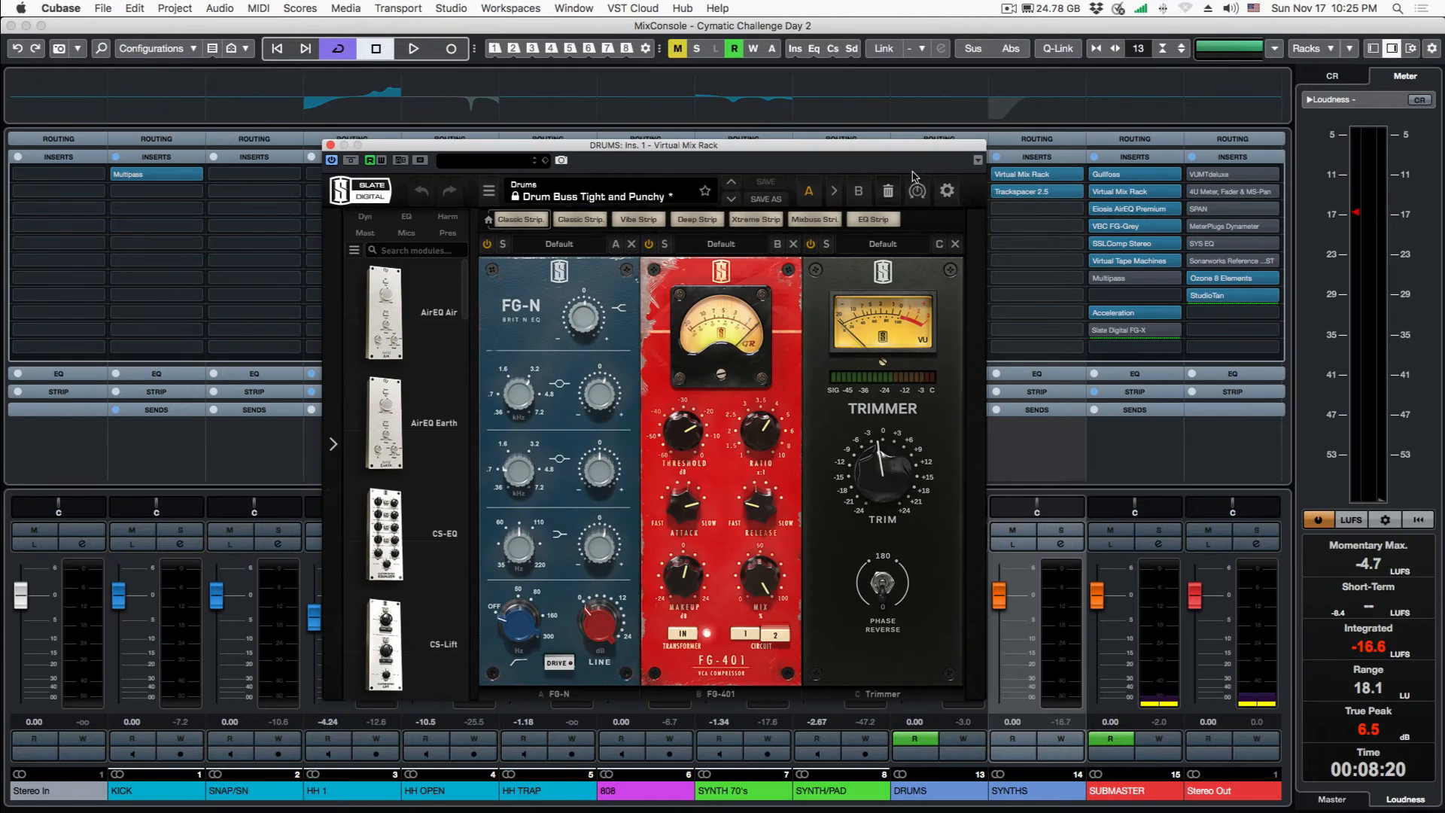
click(331, 145)
Examine CamelCrusher and Multipass with its Drum Punch preset and preset list on the DRUMS channel, closing Multipass after viewing.
click(941, 191)
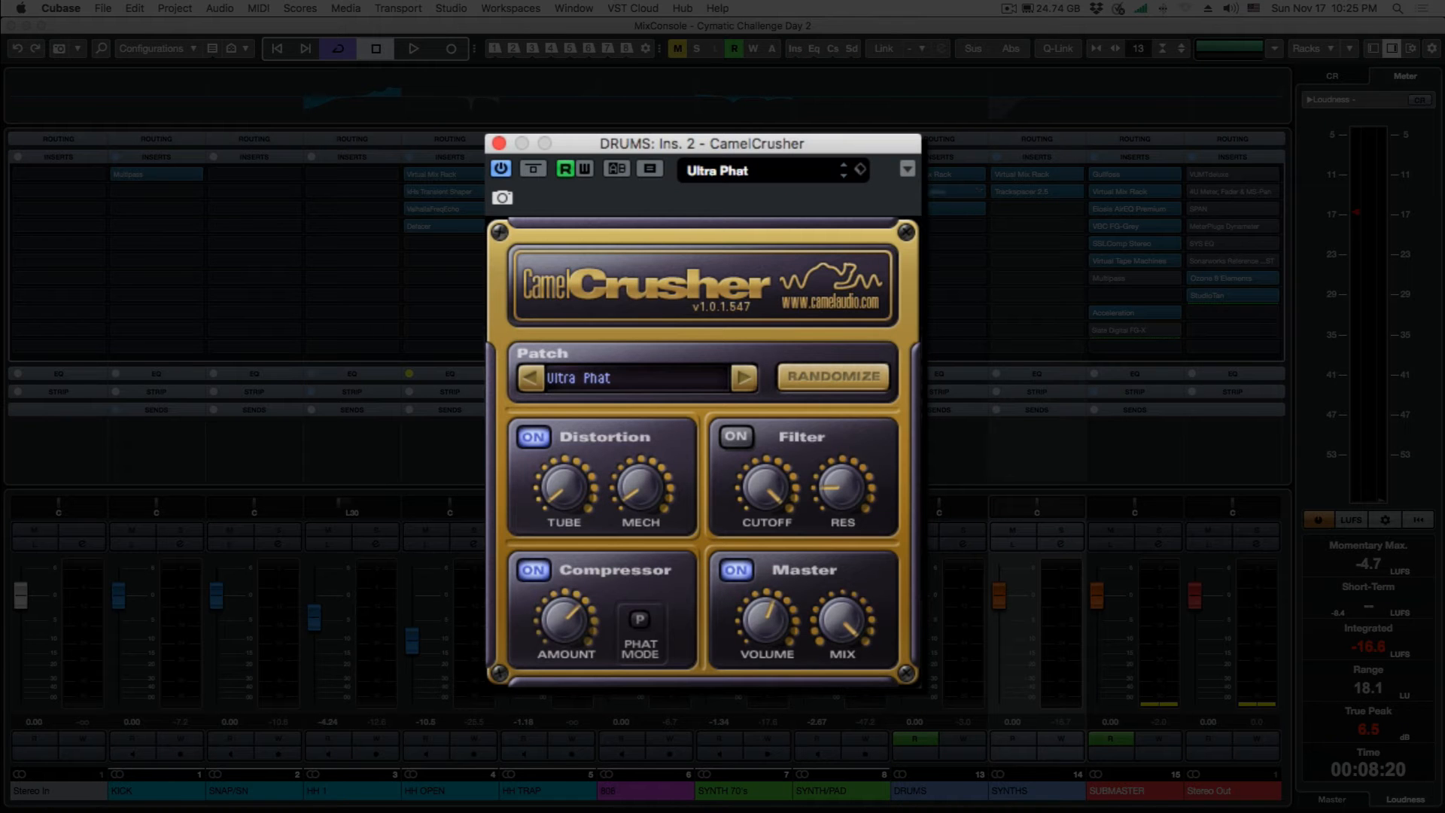
drag(804, 143, 809, 84)
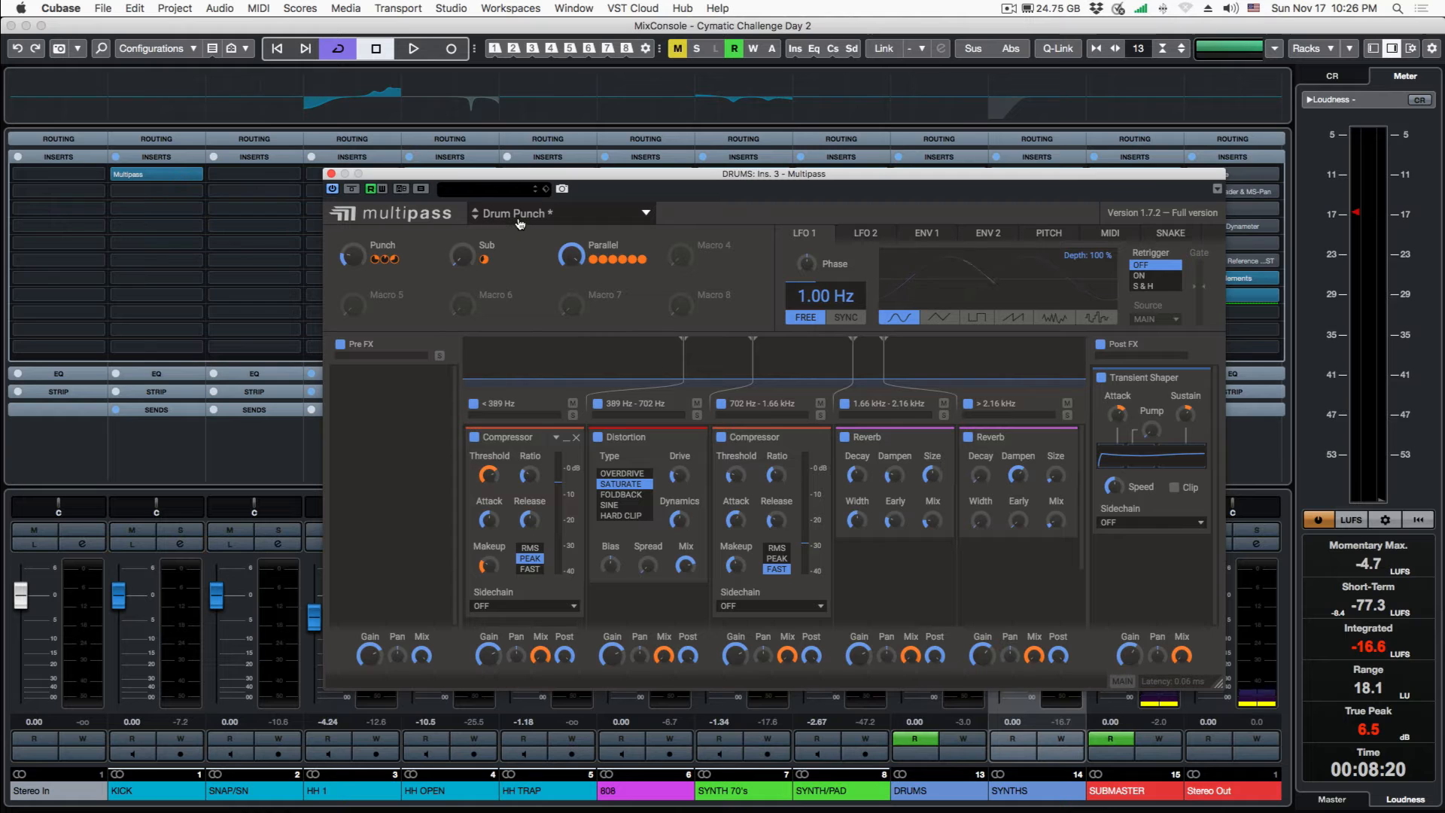
click(545, 219)
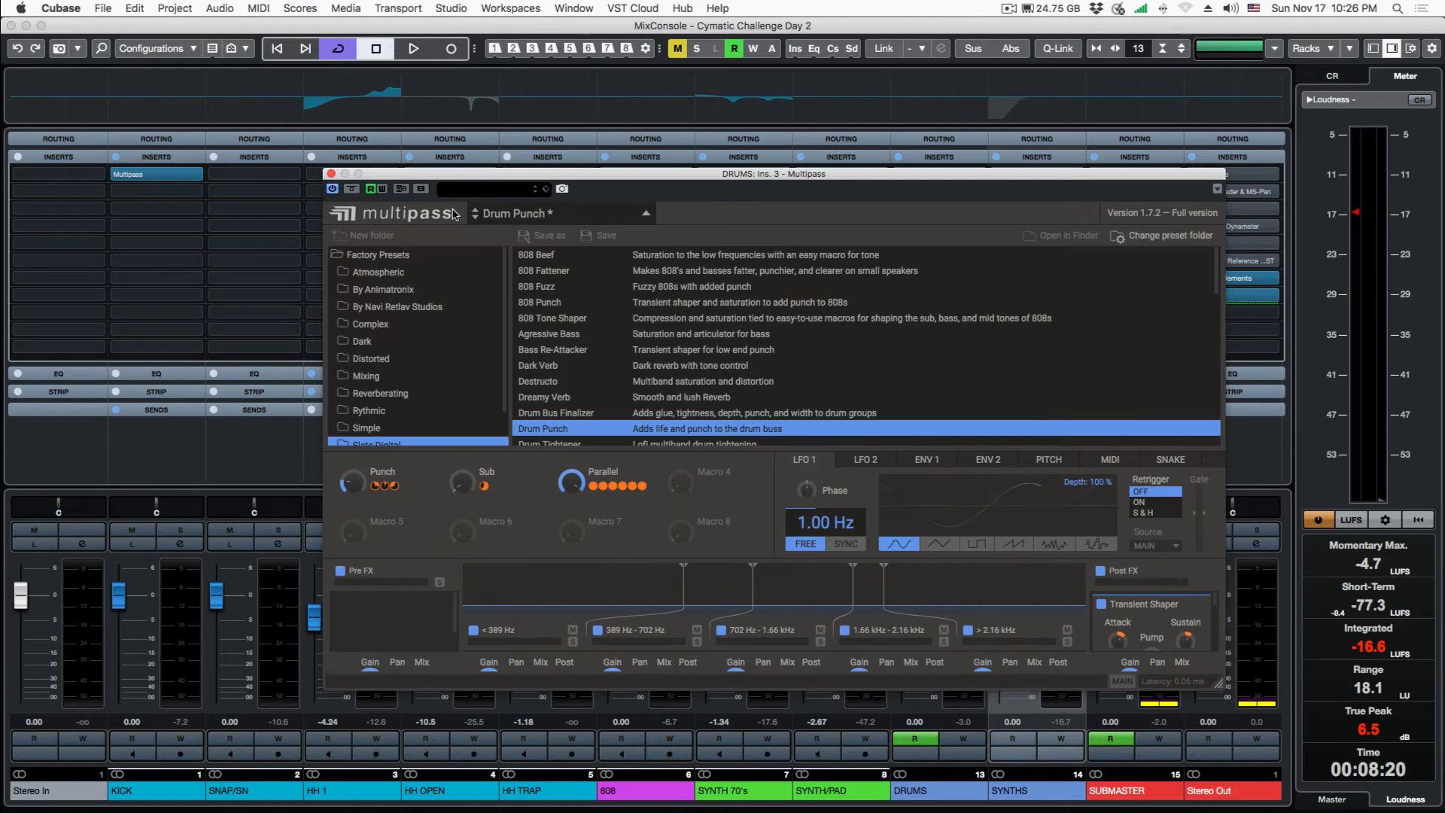
click(644, 213)
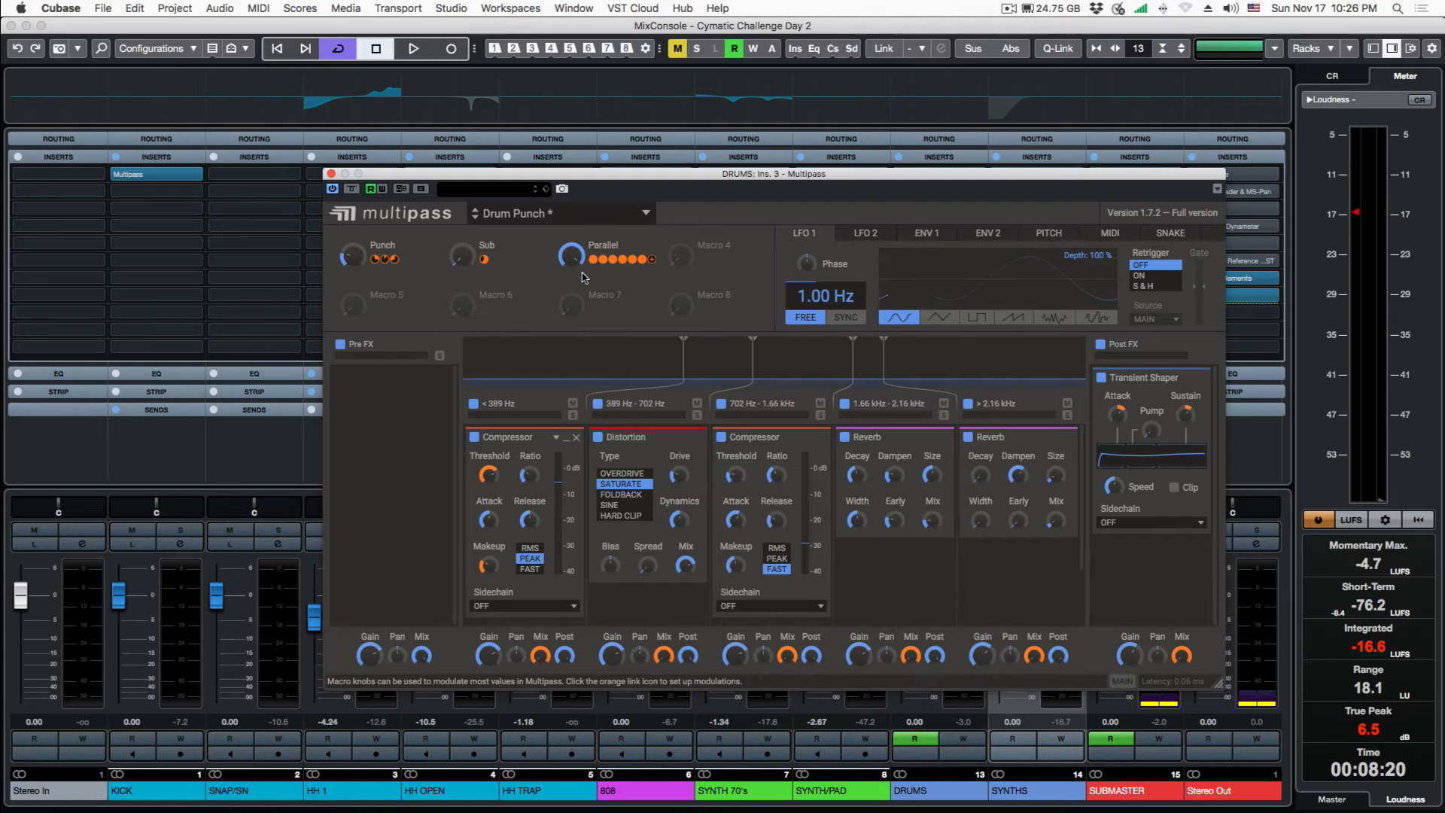
click(330, 174)
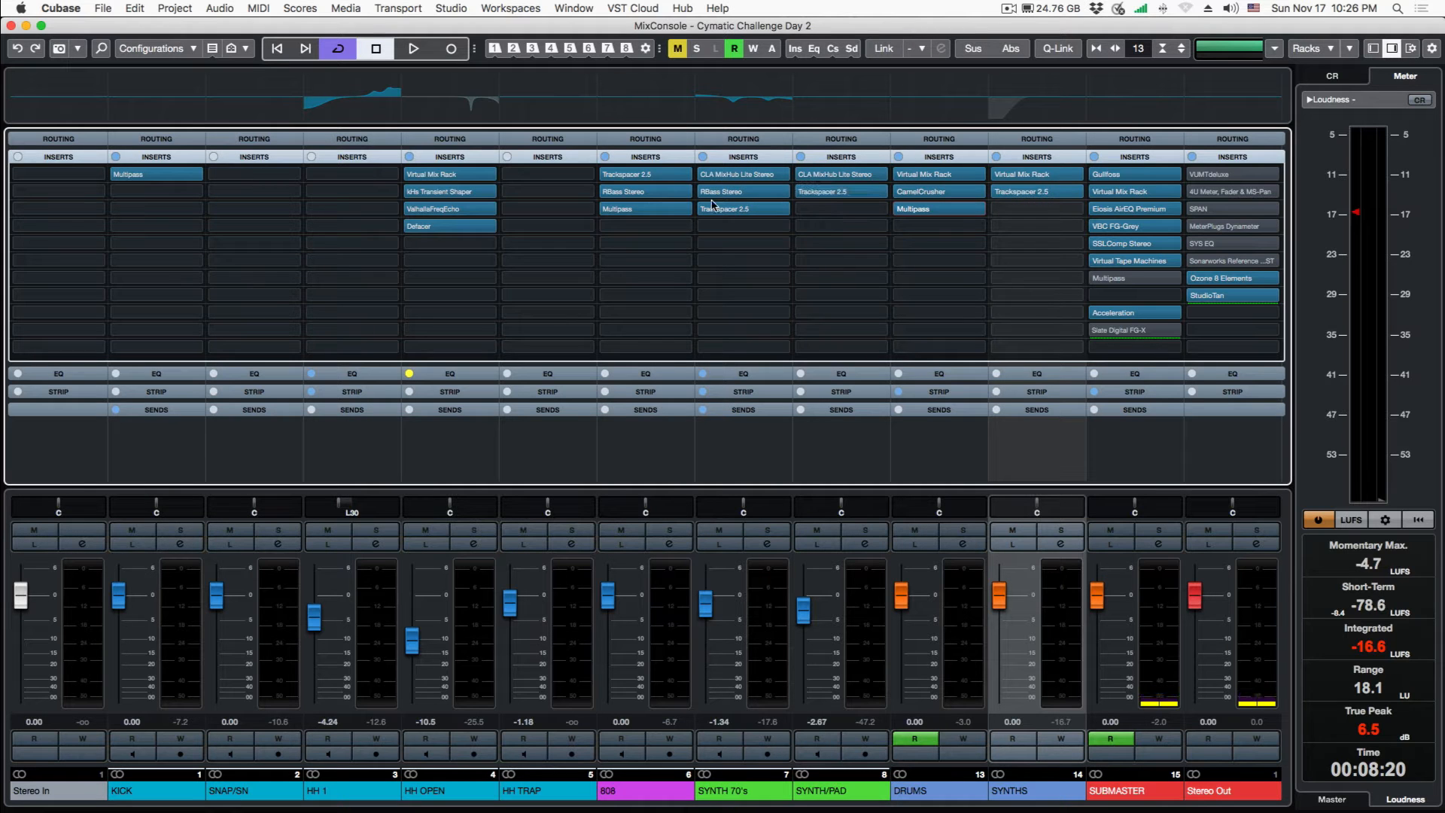
Examine CLA MixHub Lite Stereo on SYNTH/PAD and SYNTH 70's, comparing both channels' EQ and DYN sections in the bucket view.
click(819, 177)
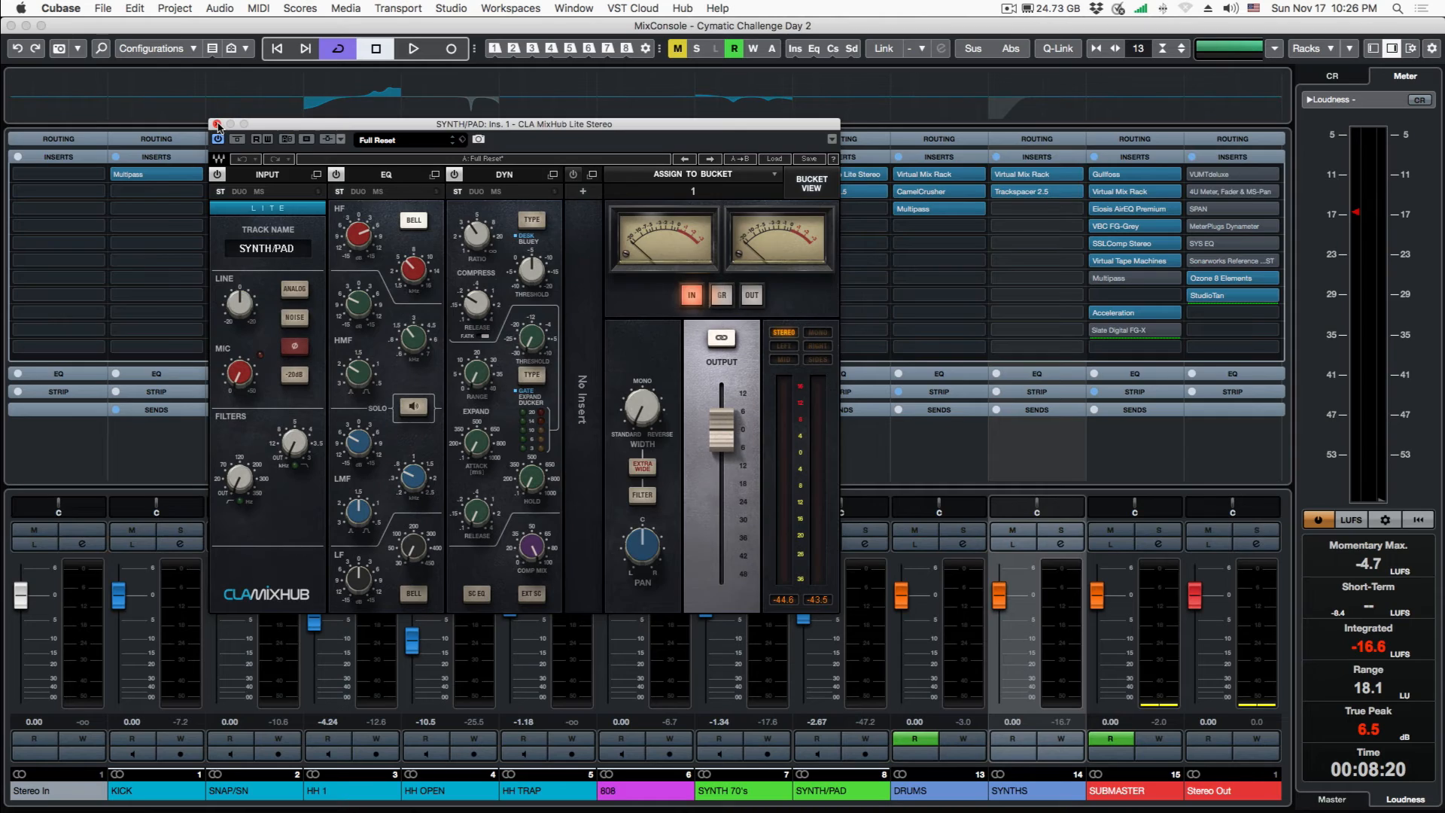
click(214, 124)
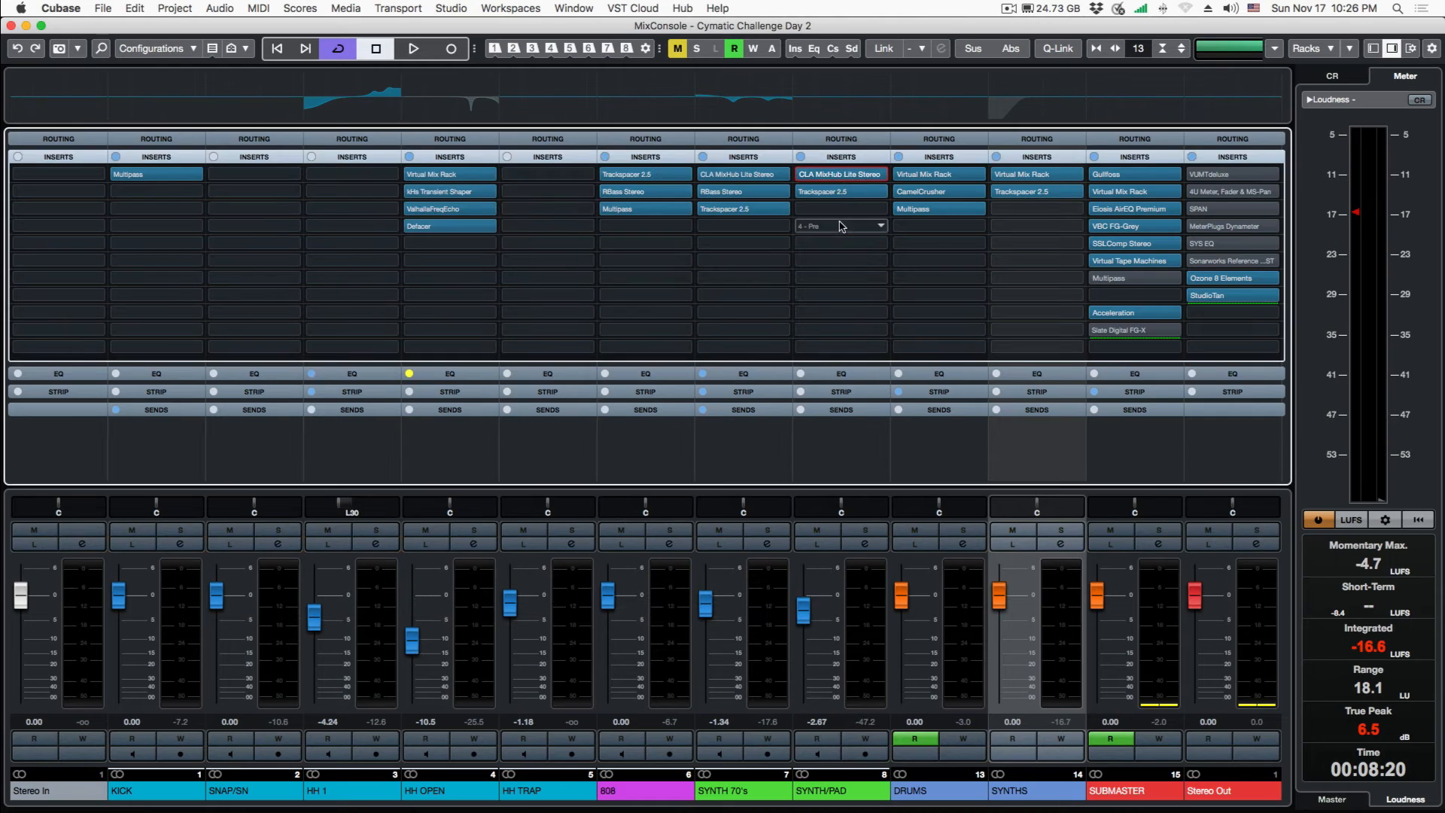
click(720, 177)
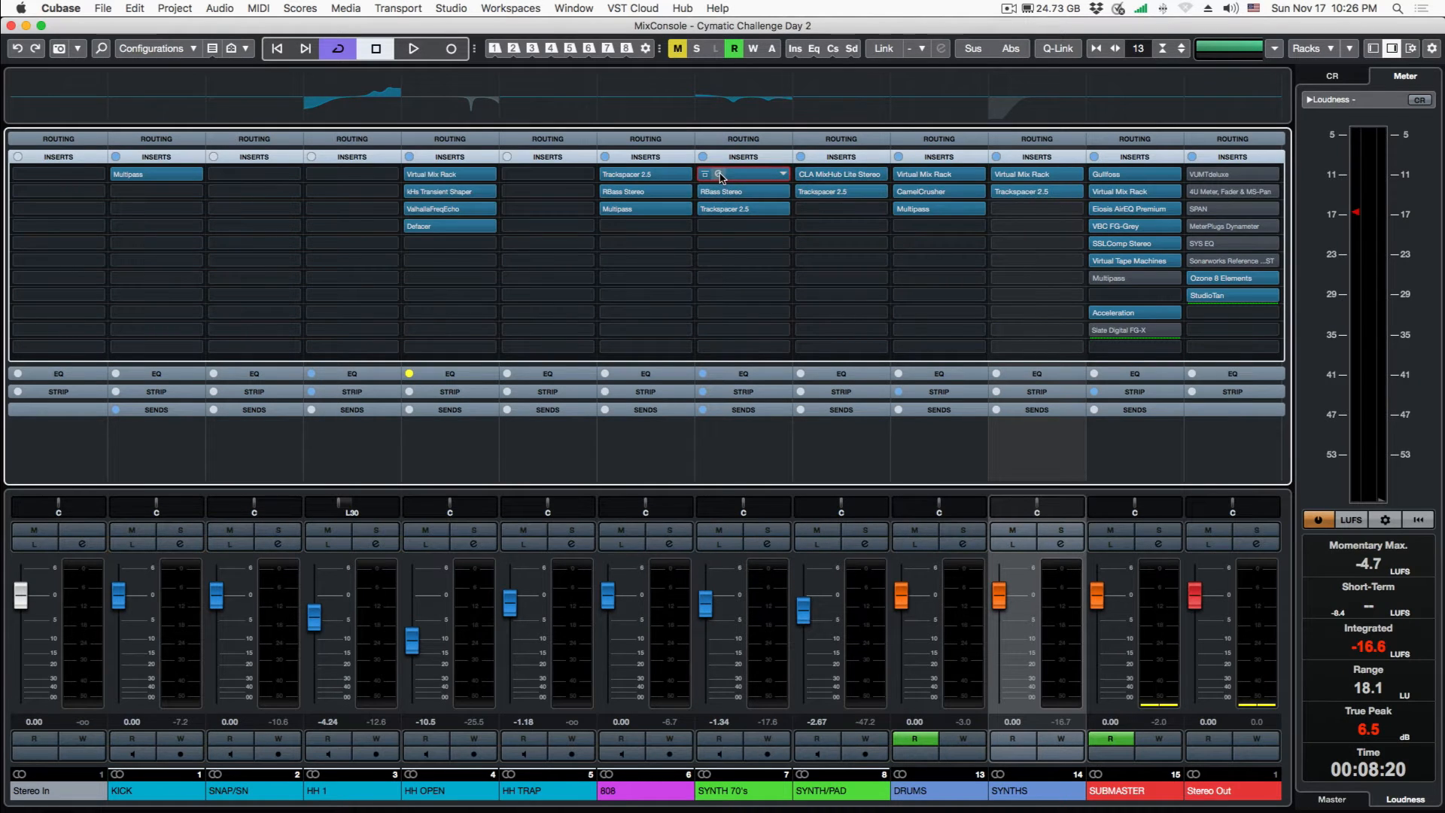
click(720, 177)
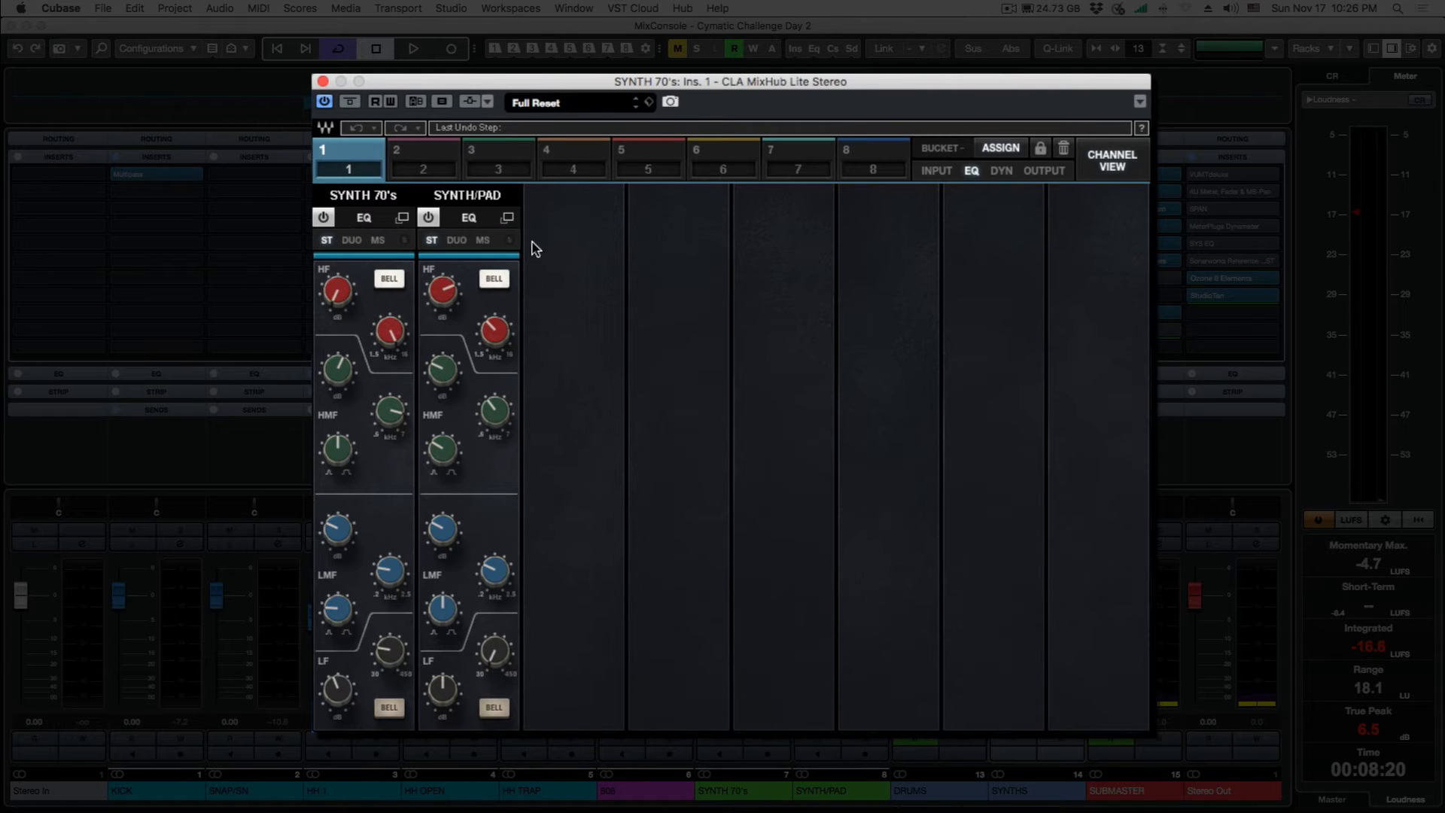
click(1001, 171)
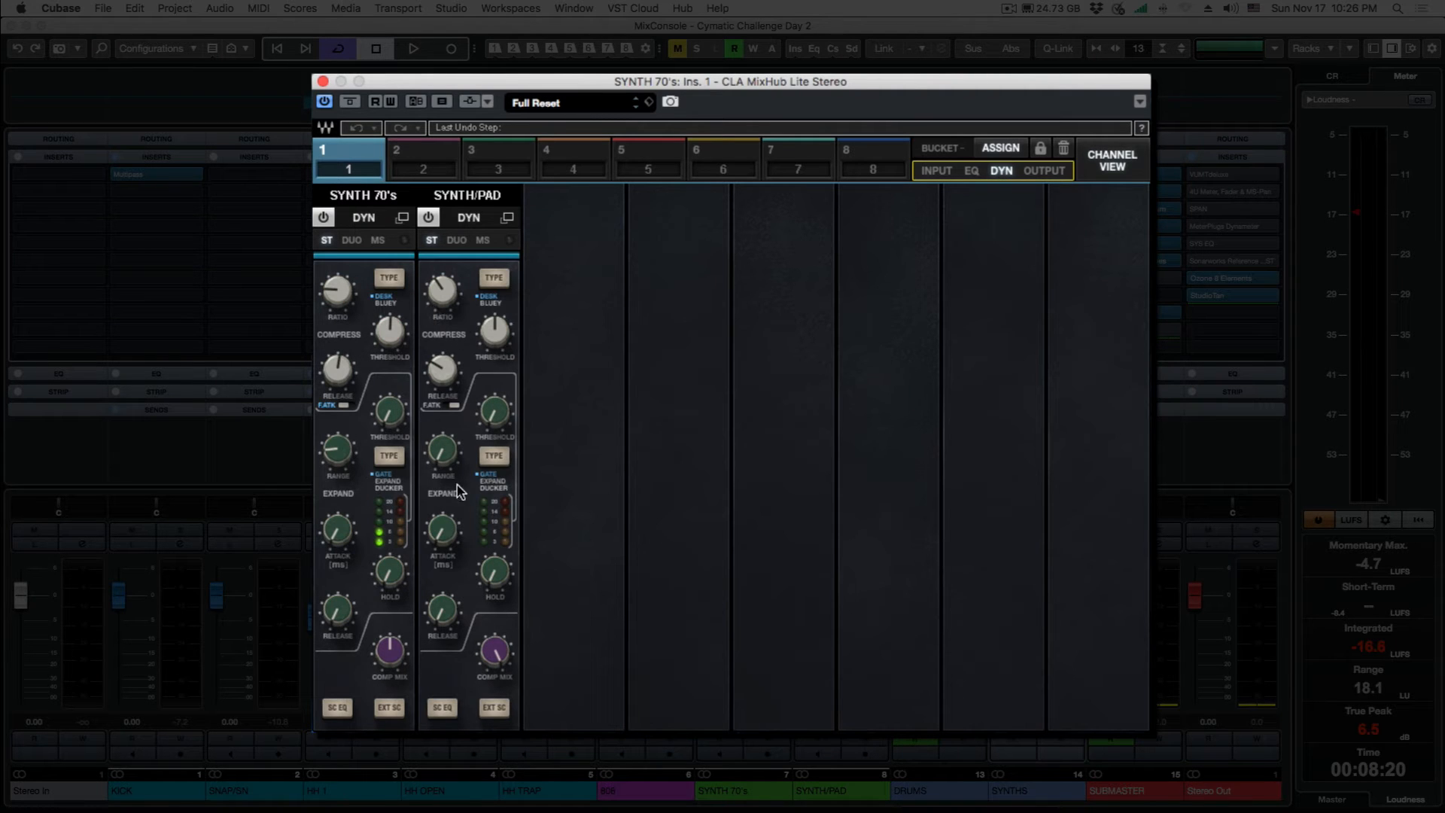
click(323, 81)
Examine RBass Stereo and the side-chain inputs of Trackspacer 2.5 on the SYNTH 70's channel, closing each plug-in after viewing.
click(718, 193)
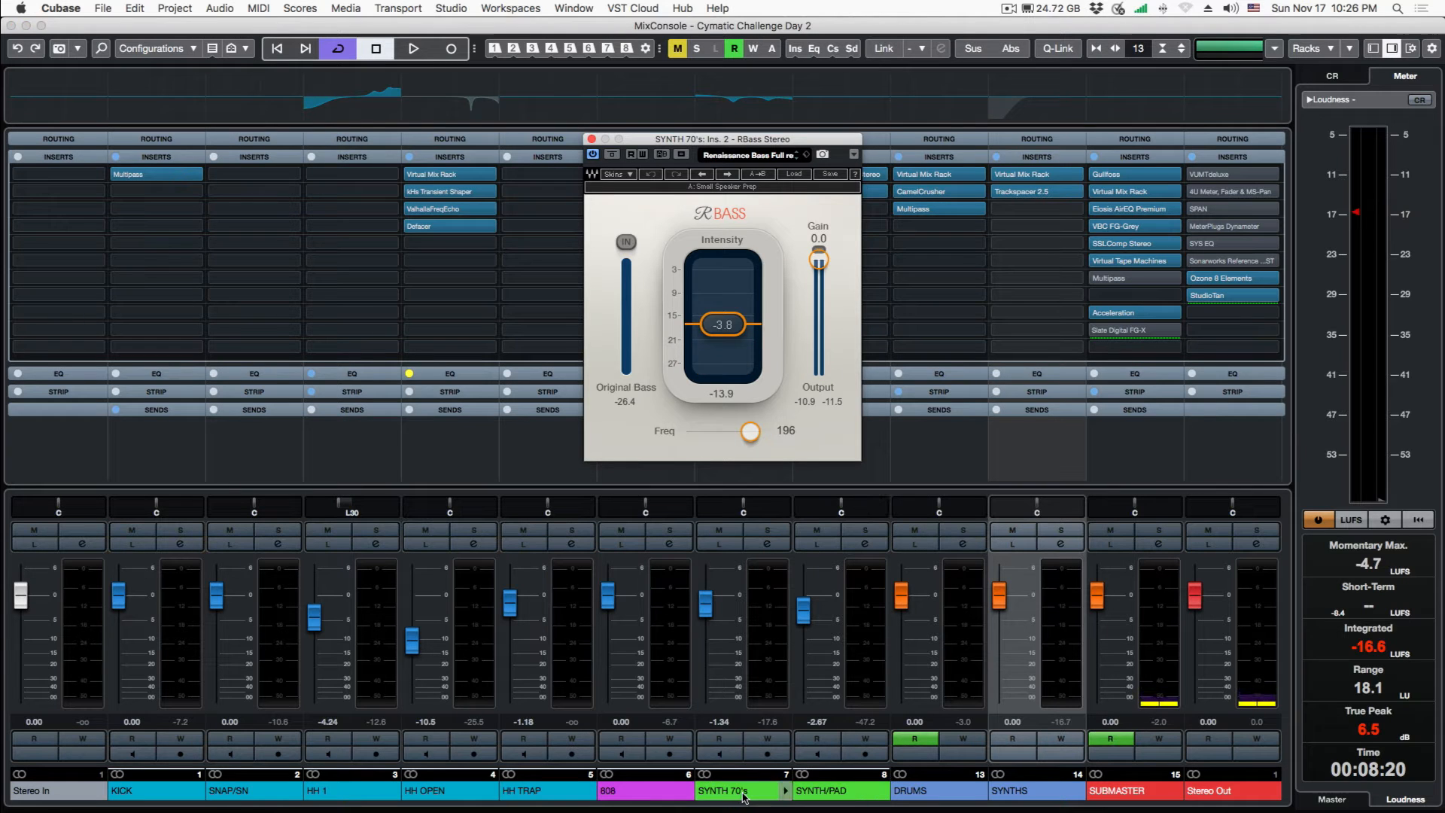
click(592, 139)
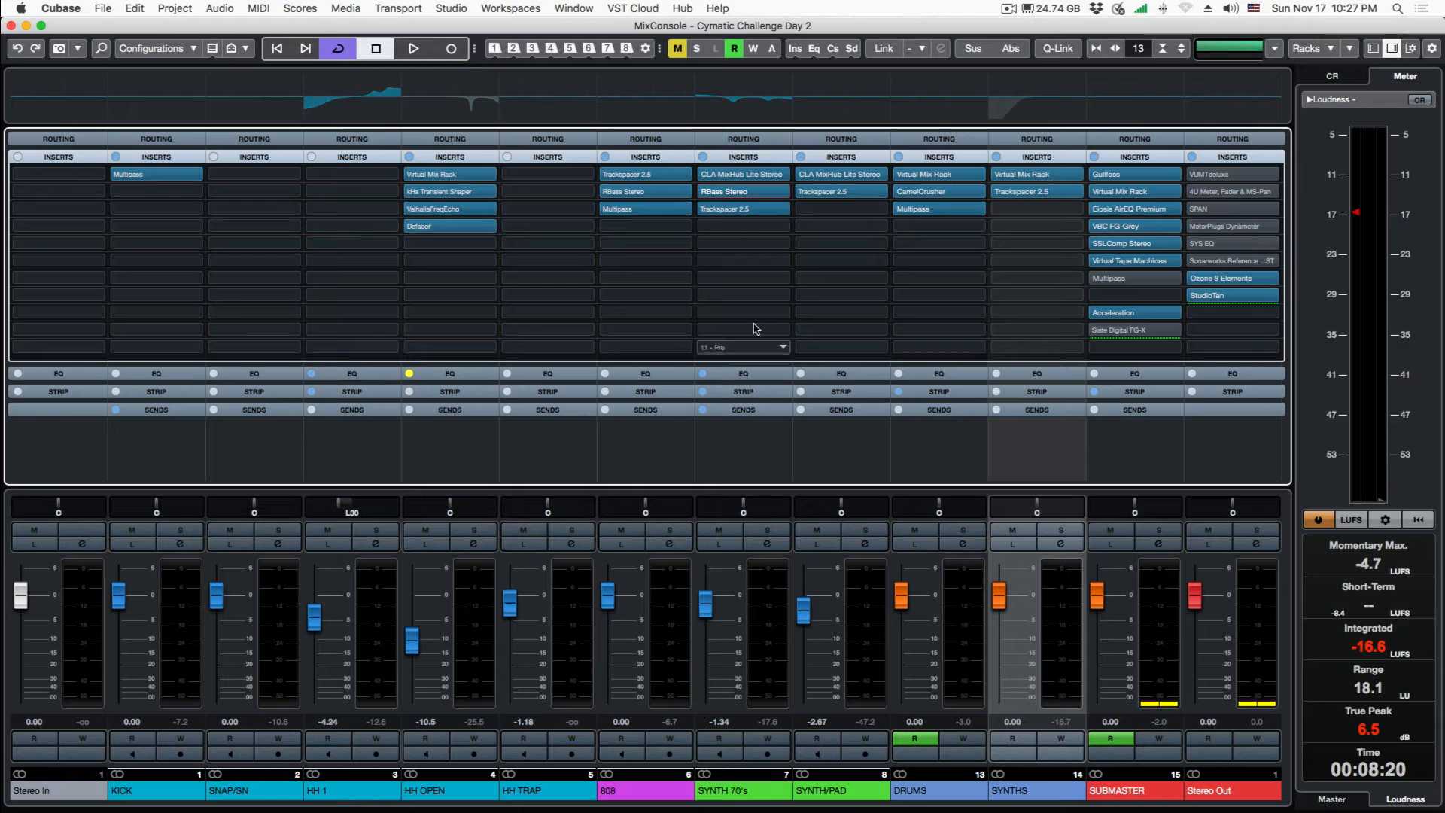
click(726, 210)
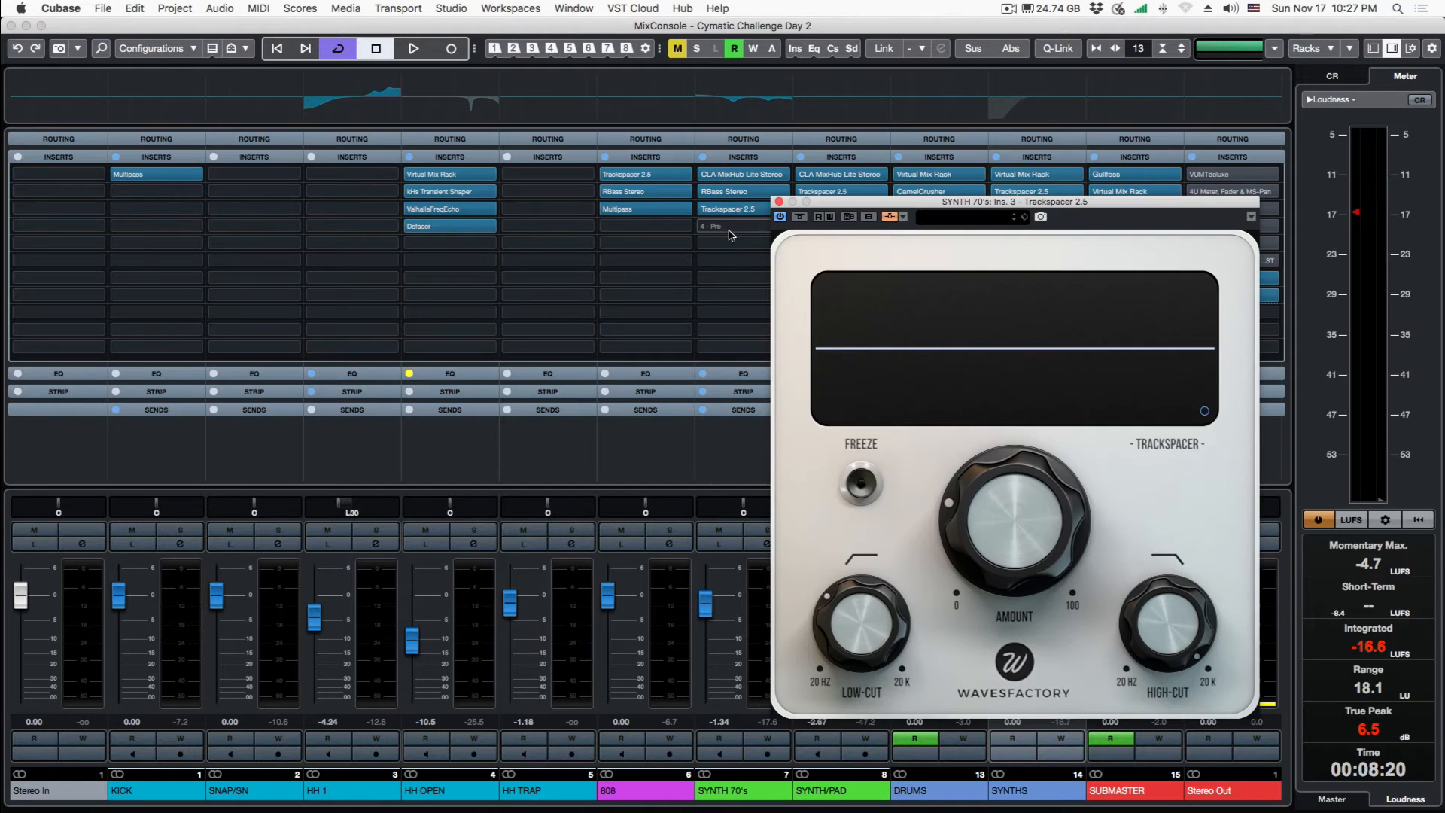
click(890, 217)
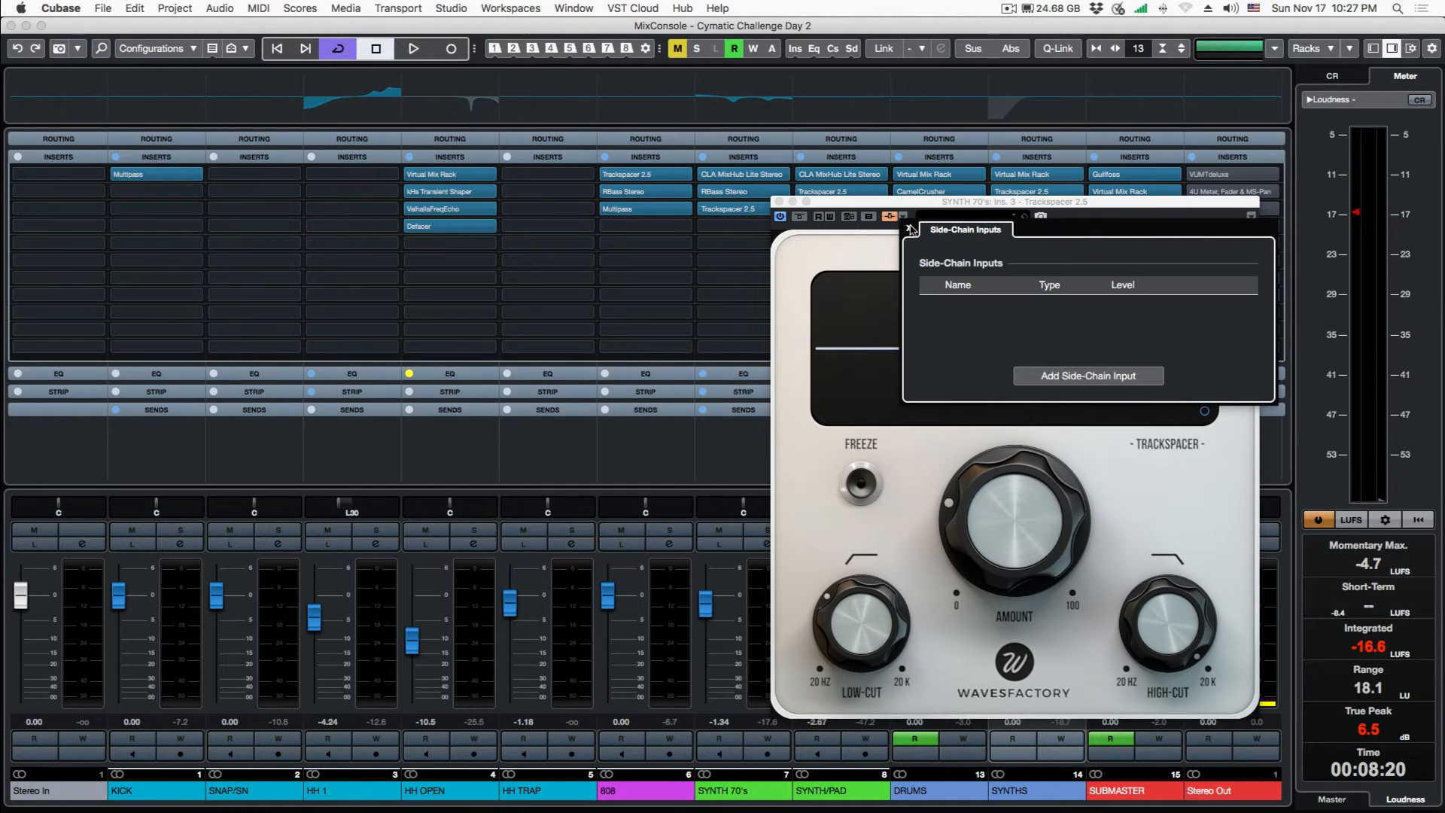
click(909, 229)
click(779, 203)
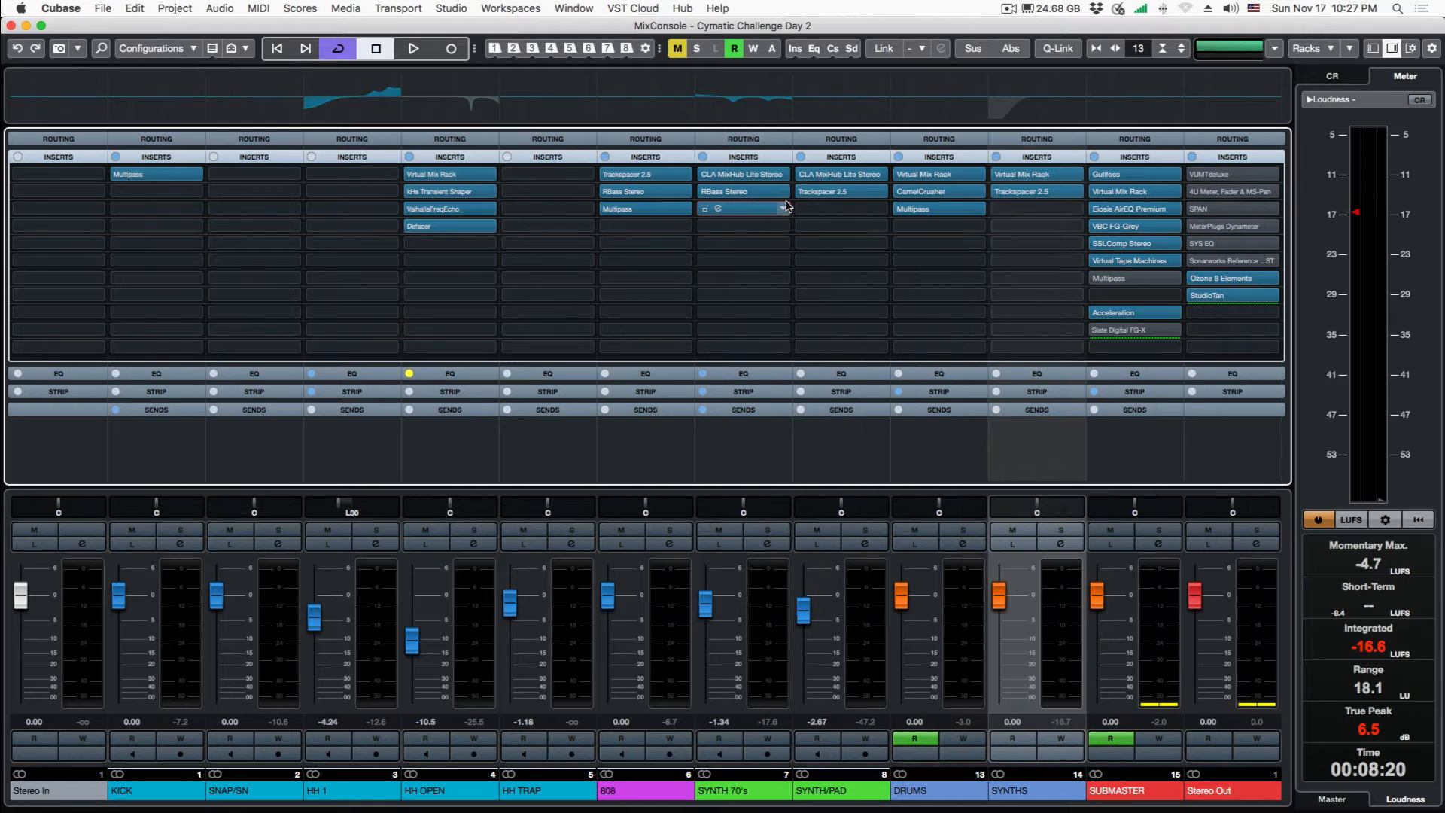
Check the side-chain inputs of Trackspacer 2.5 on the SYNTH/PAD channel and close the plug-in.
click(820, 194)
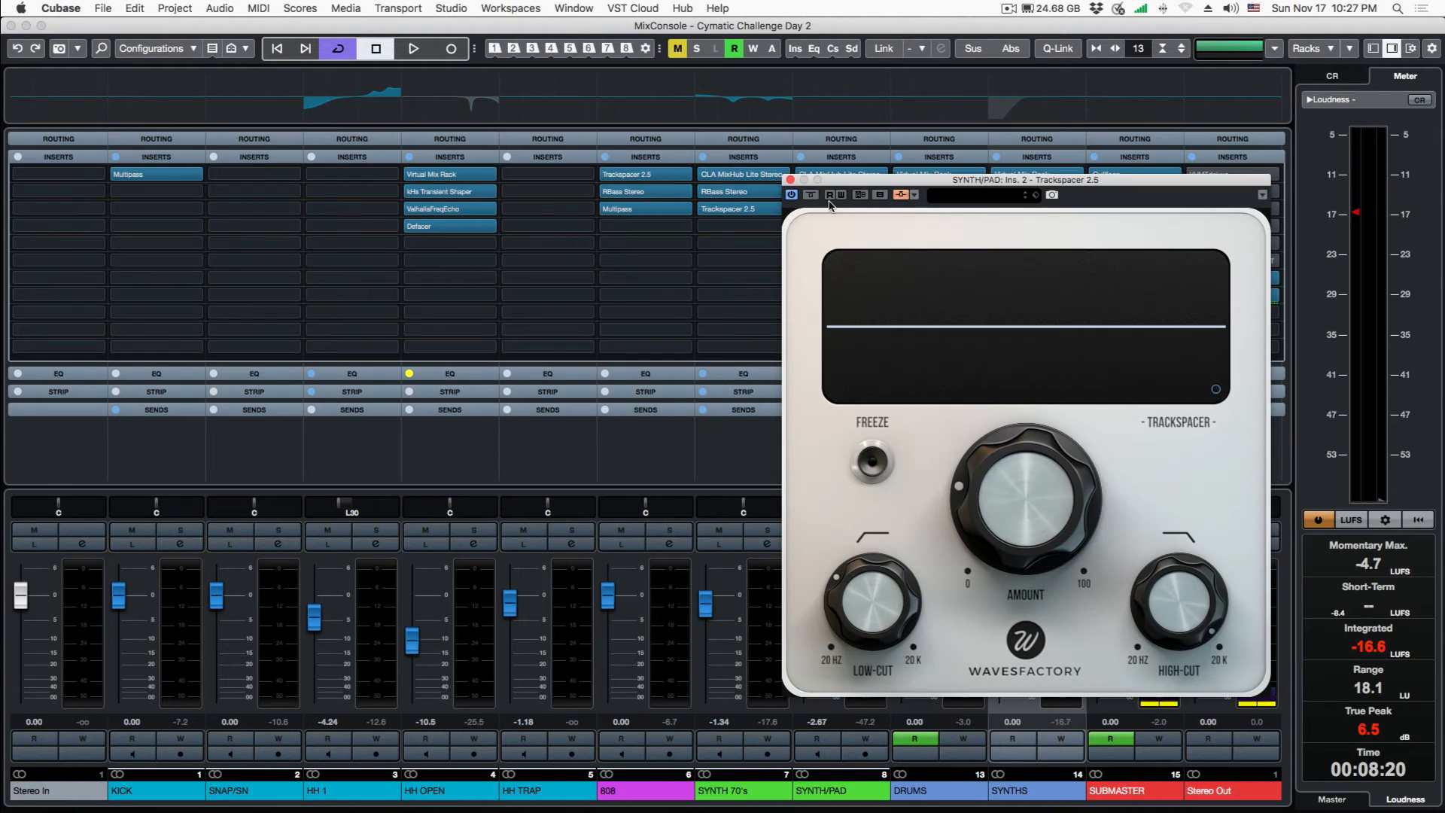
click(915, 196)
click(882, 221)
click(790, 180)
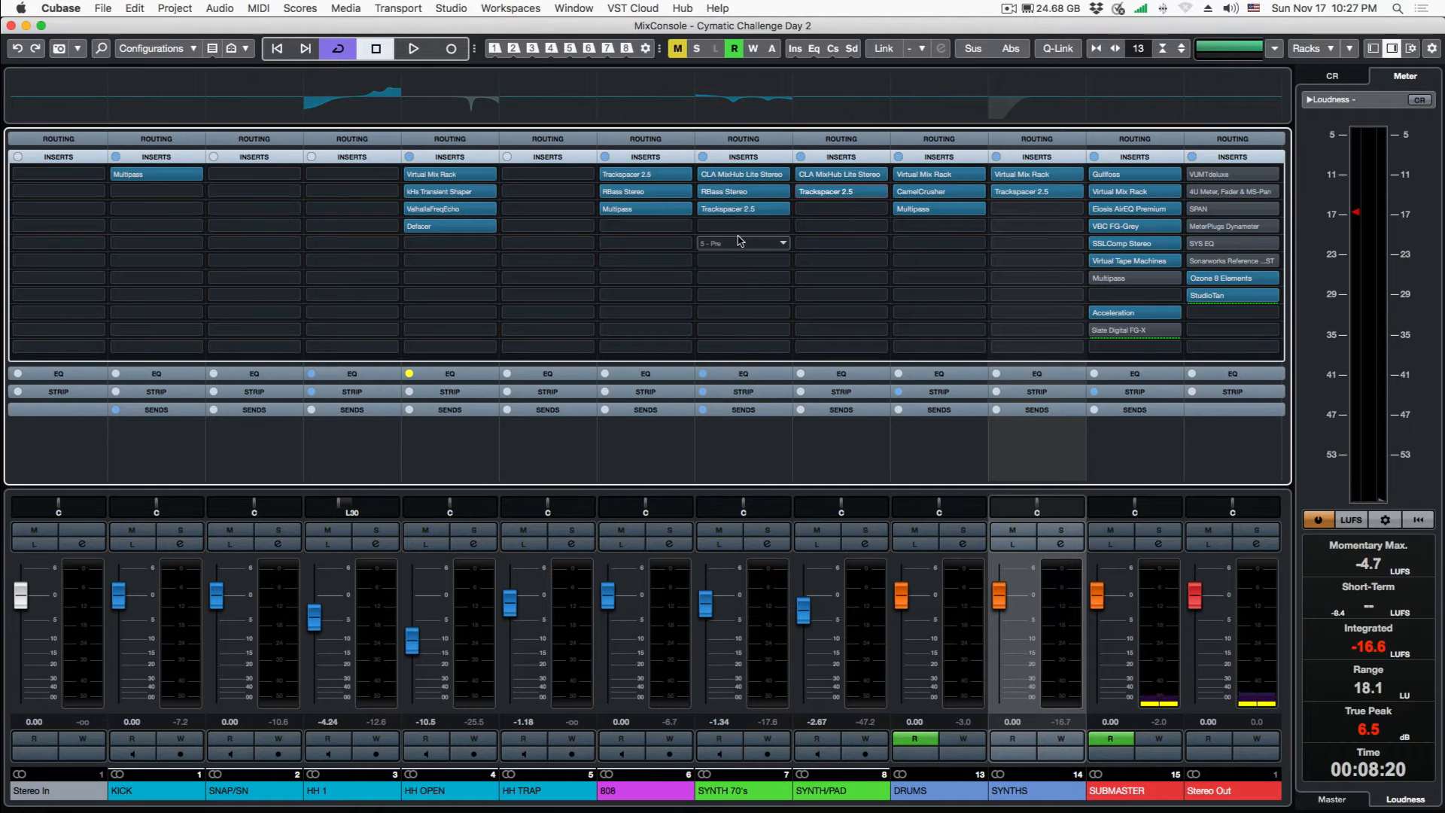
Add KICK as a side-chain input to Trackspacer 2.5 on the SYNTH 70's channel and check the side-chain list.
click(720, 210)
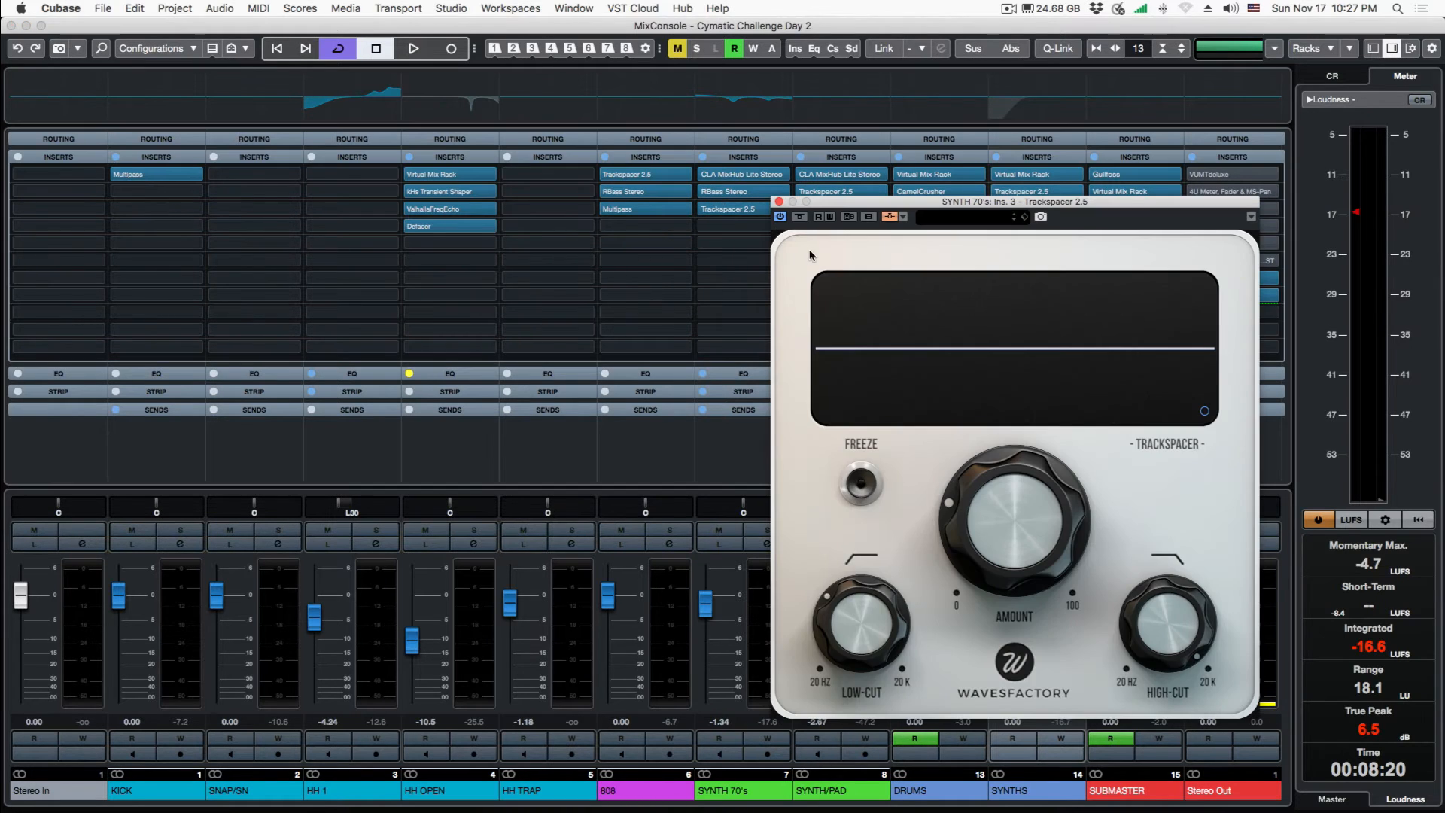
click(891, 217)
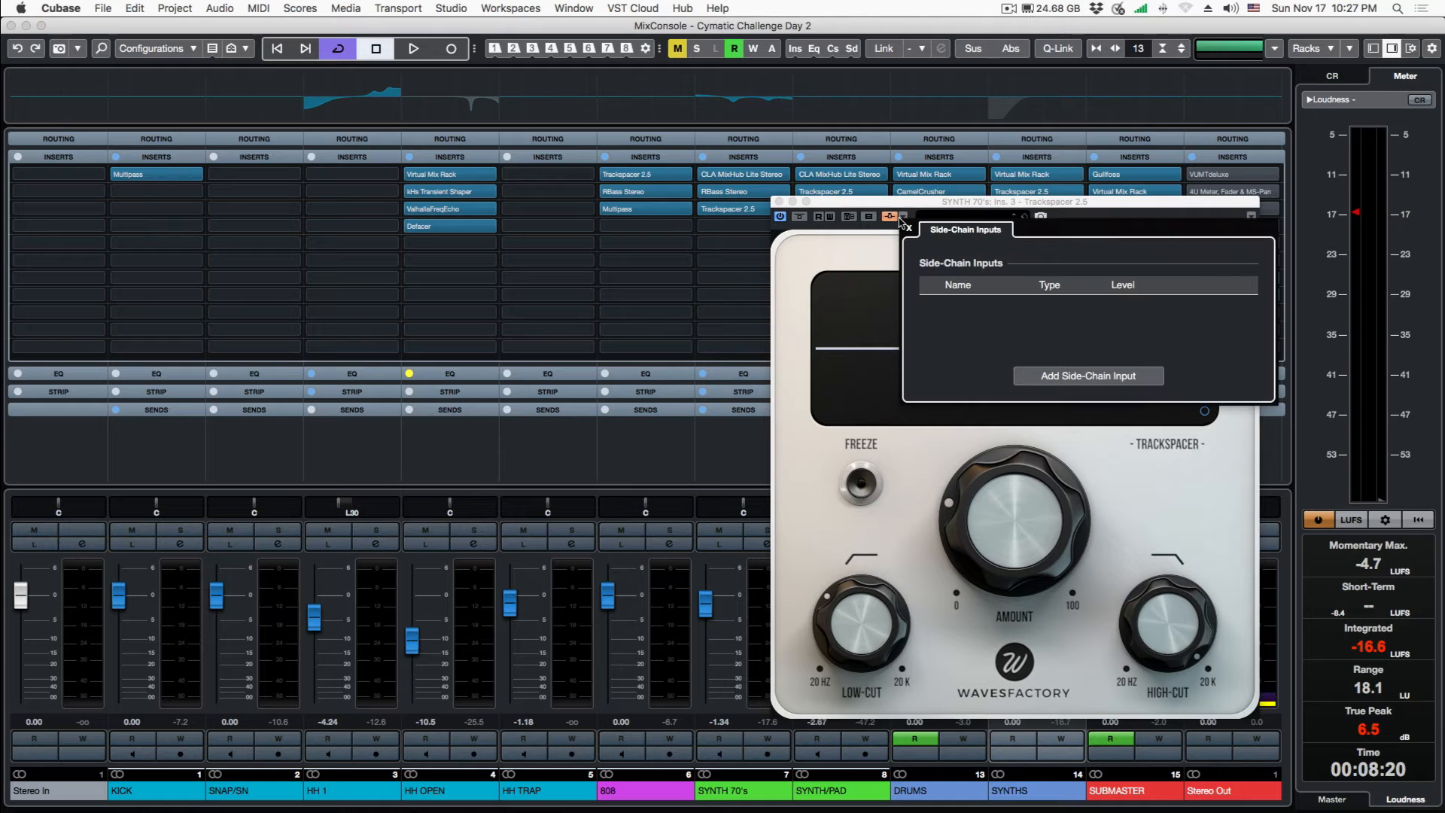
click(1044, 373)
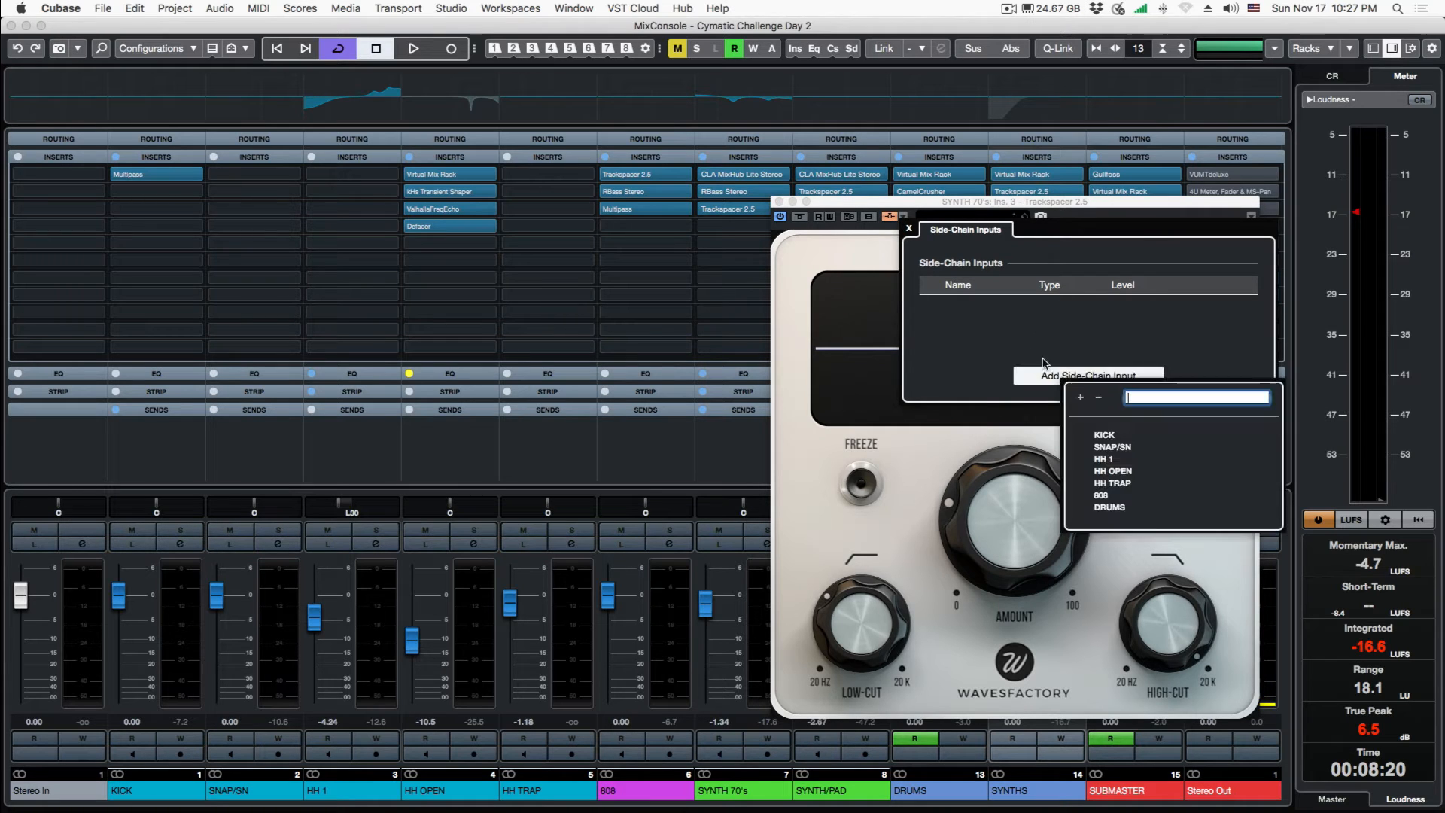
click(1104, 435)
click(854, 253)
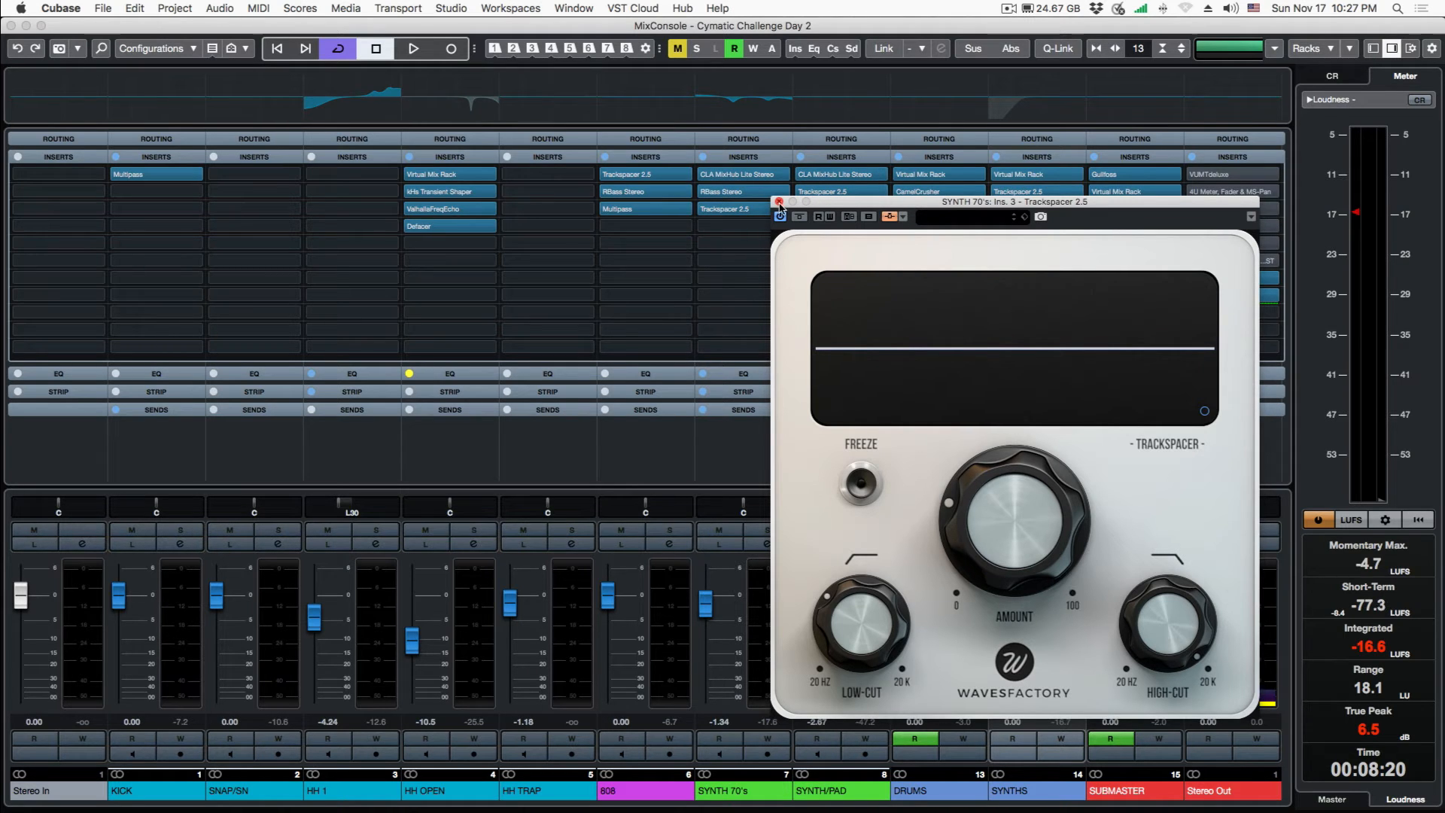
click(901, 217)
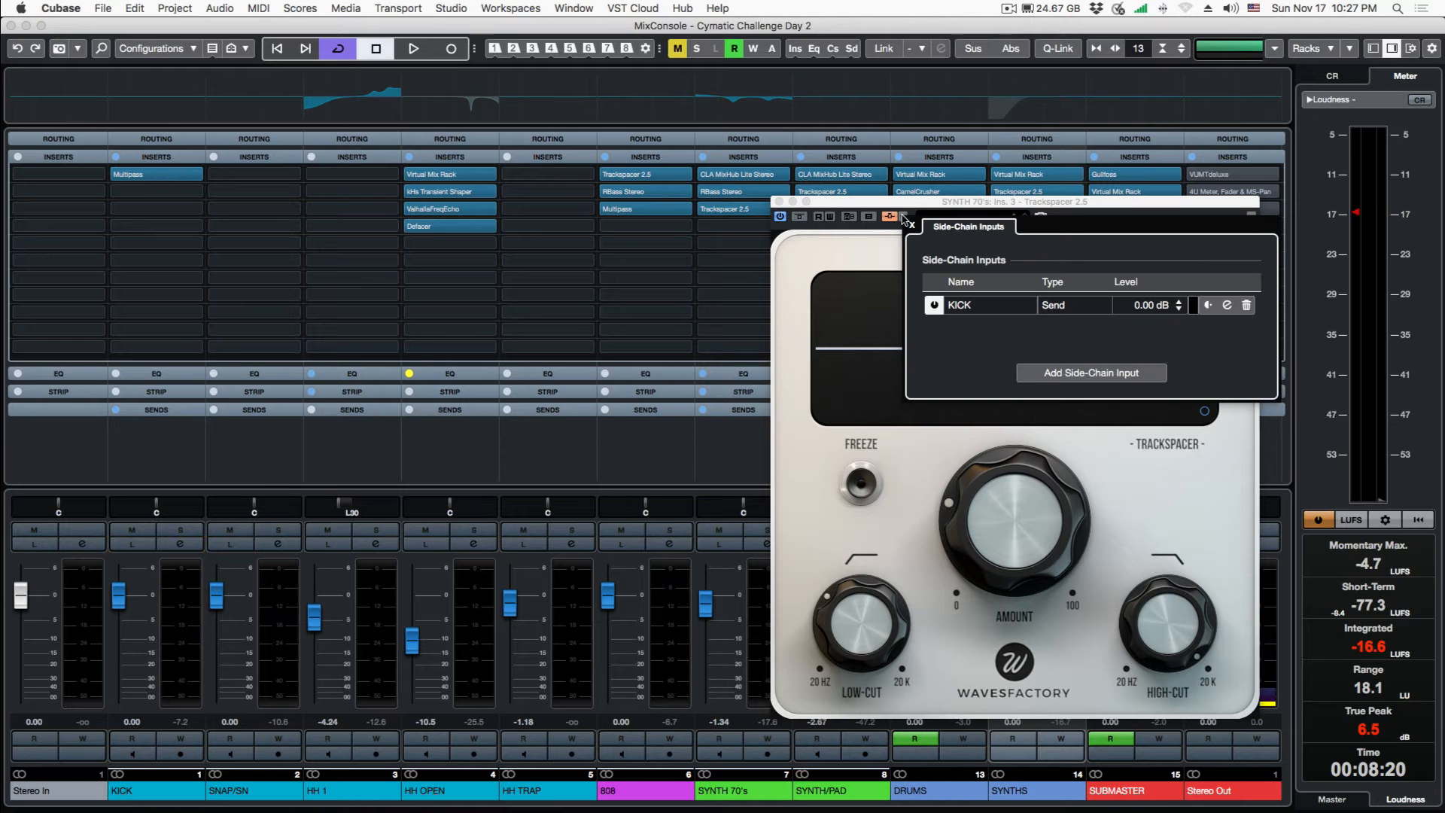
click(895, 250)
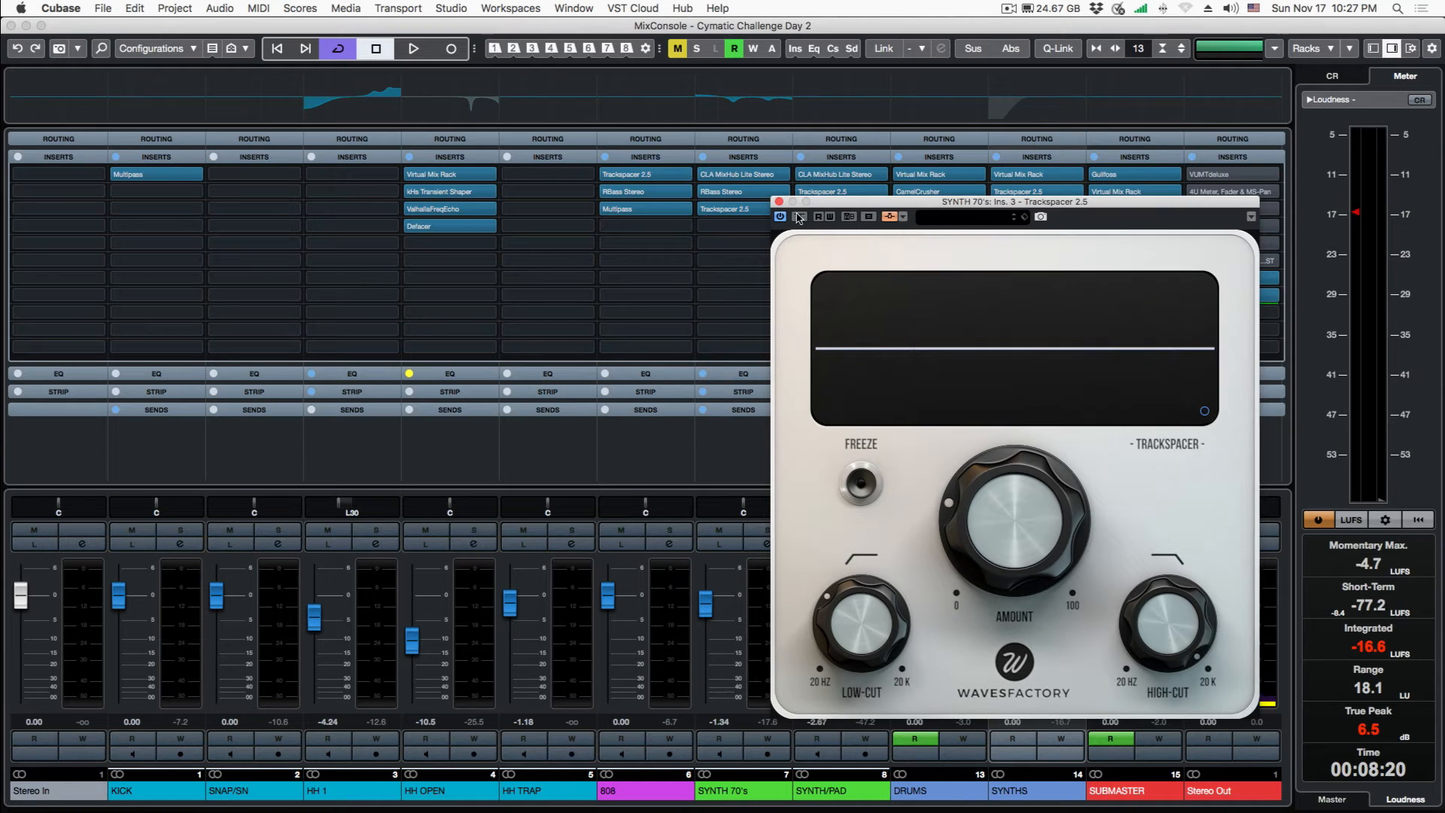
Close Trackspacer 2.5 and remove it from the SYNTH 70's channel's third insert slot by choosing No Effect.
click(779, 200)
click(783, 210)
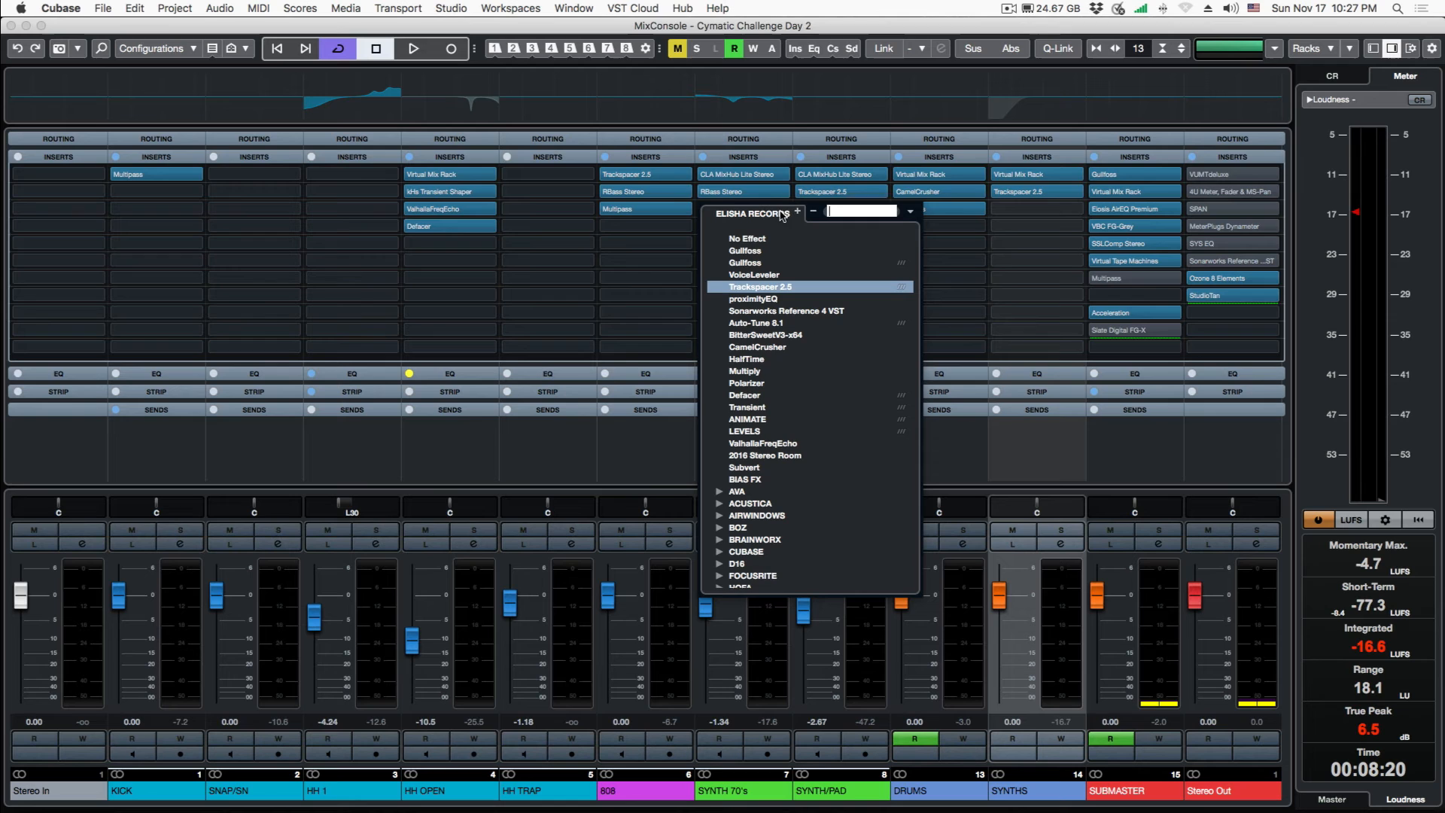
click(747, 238)
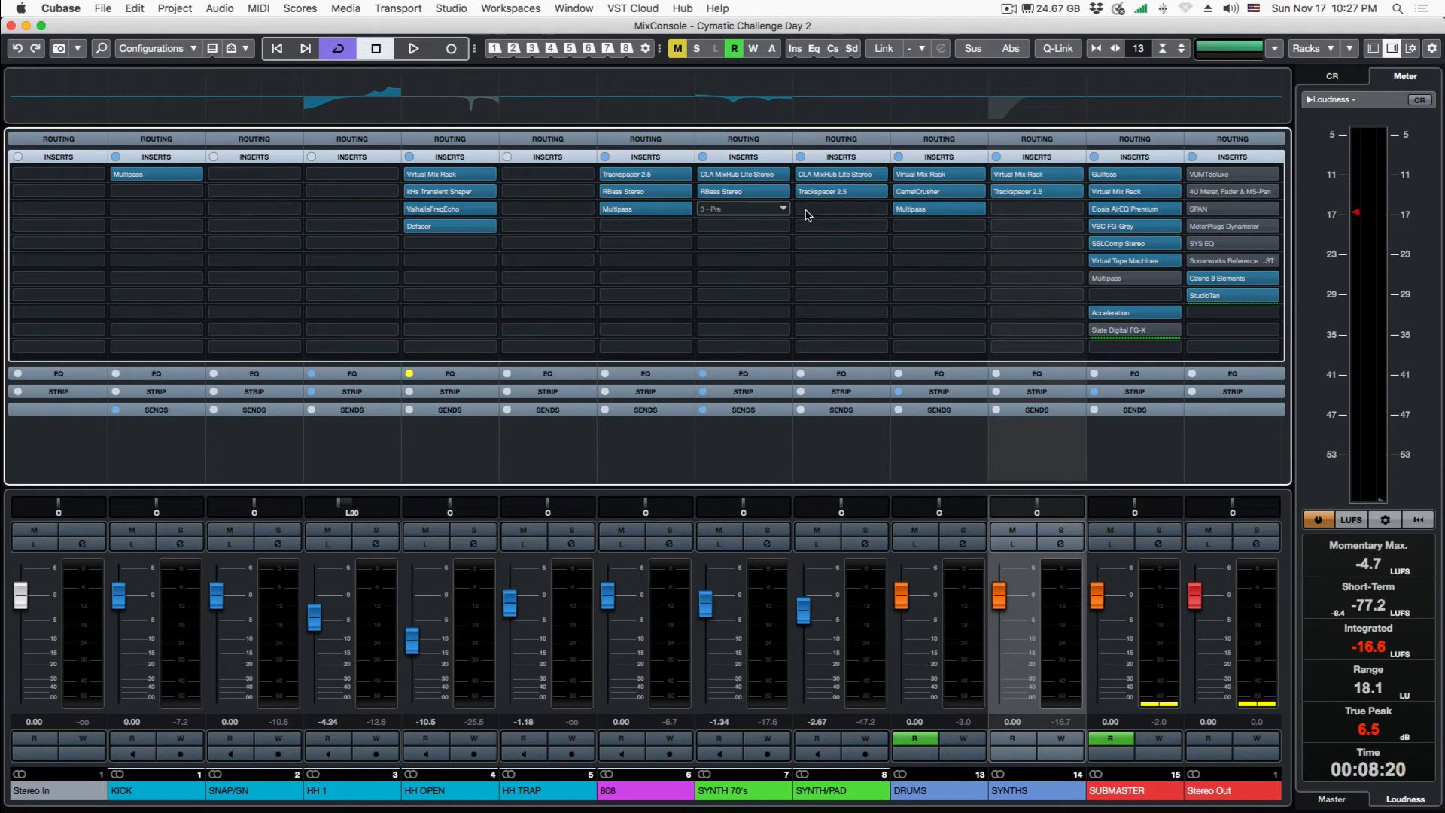
Examine Trackspacer 2.5's side-chain inputs and Multipass with its 808 Fattener preset on the 808 channel, closing both plug-ins.
click(620, 176)
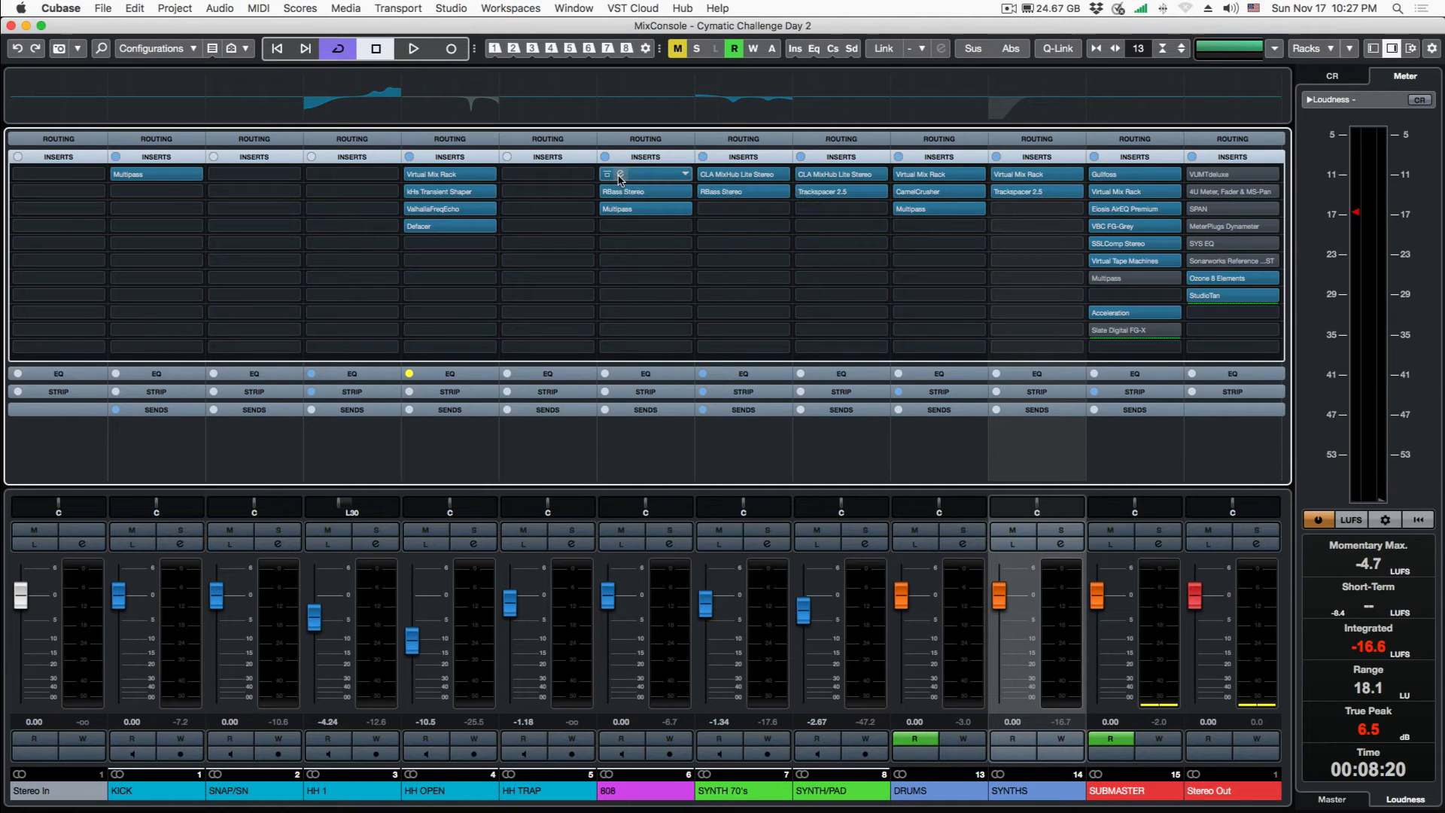
click(620, 175)
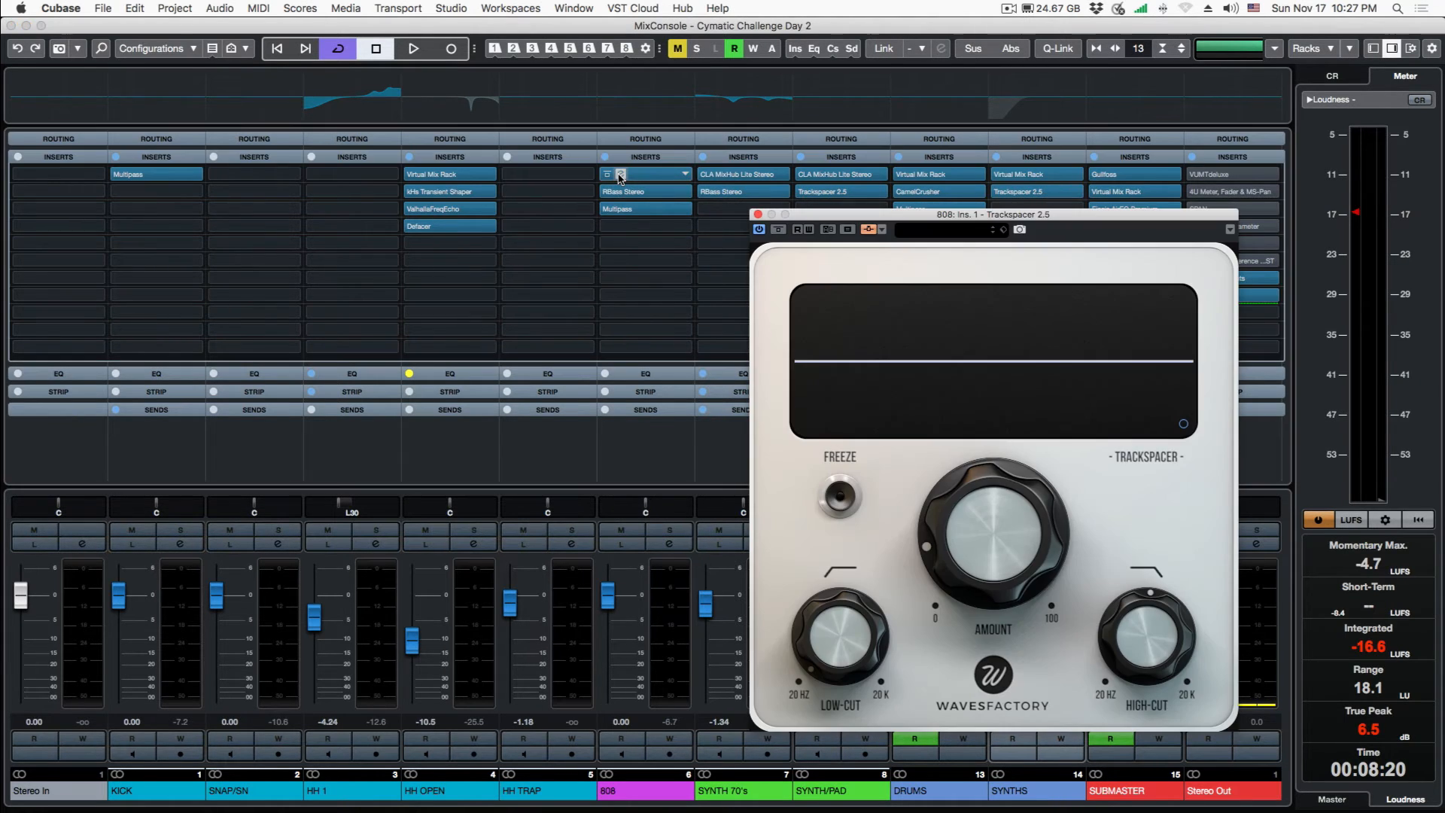
click(882, 230)
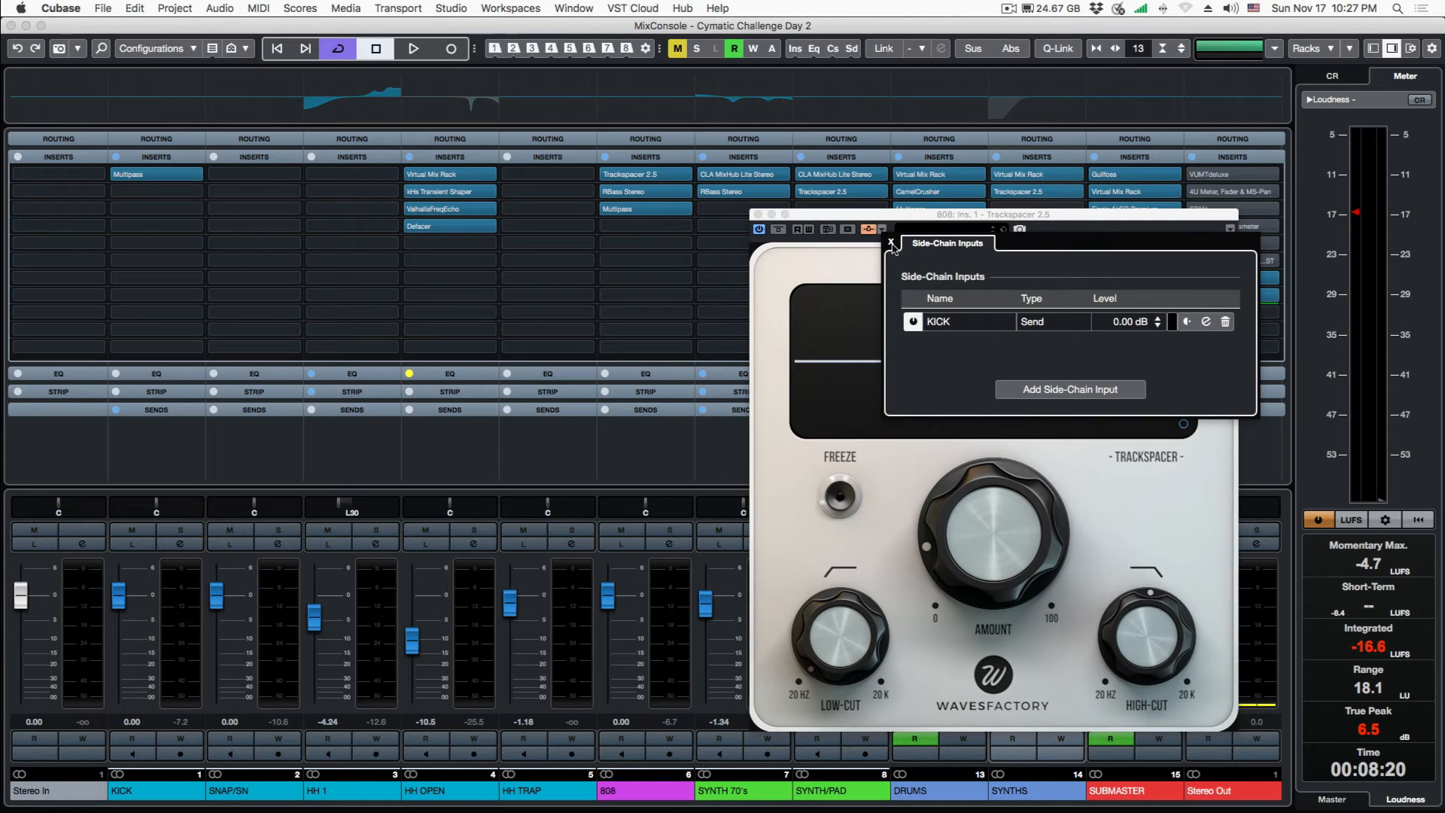
click(890, 244)
click(758, 214)
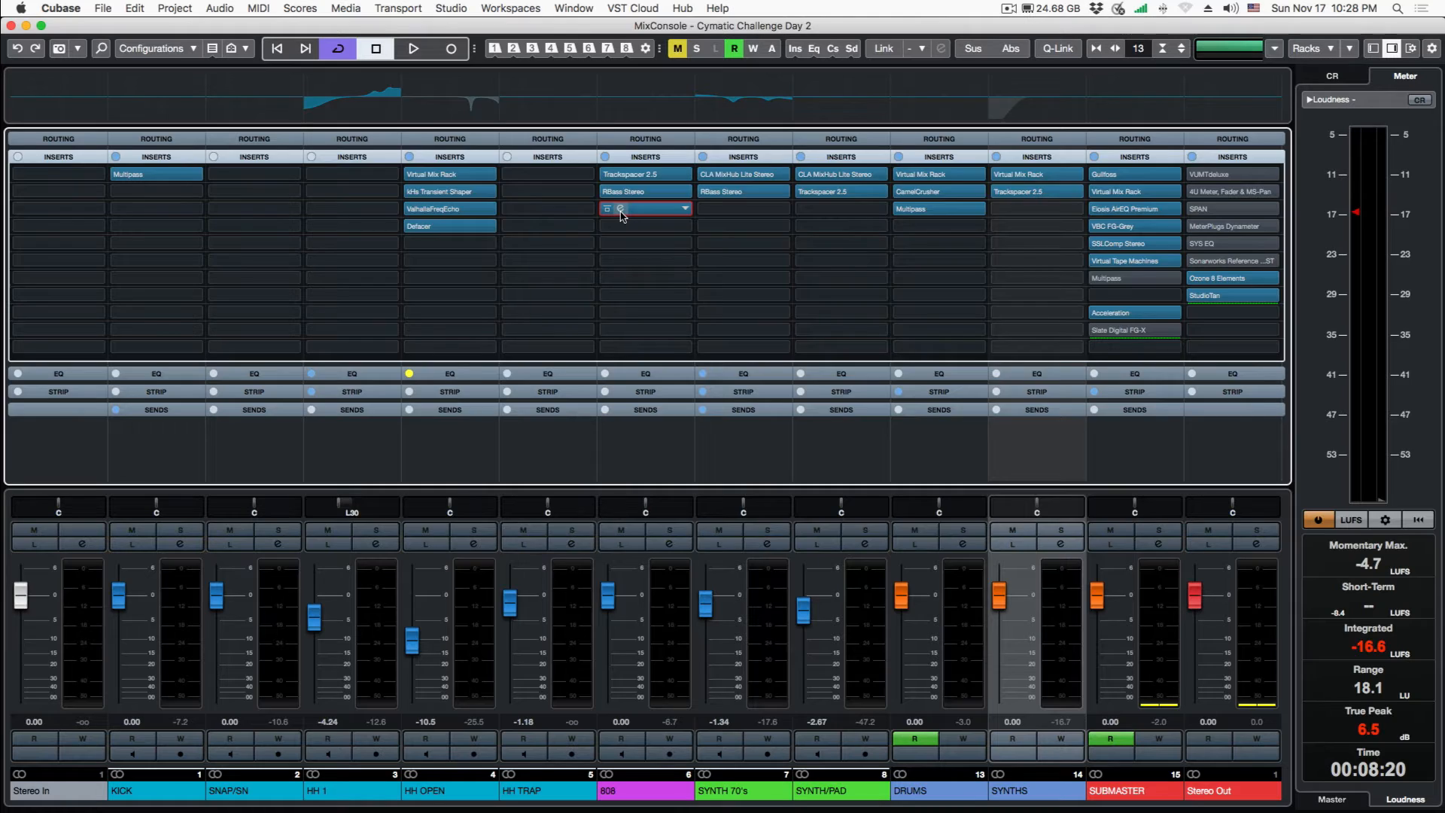
click(621, 209)
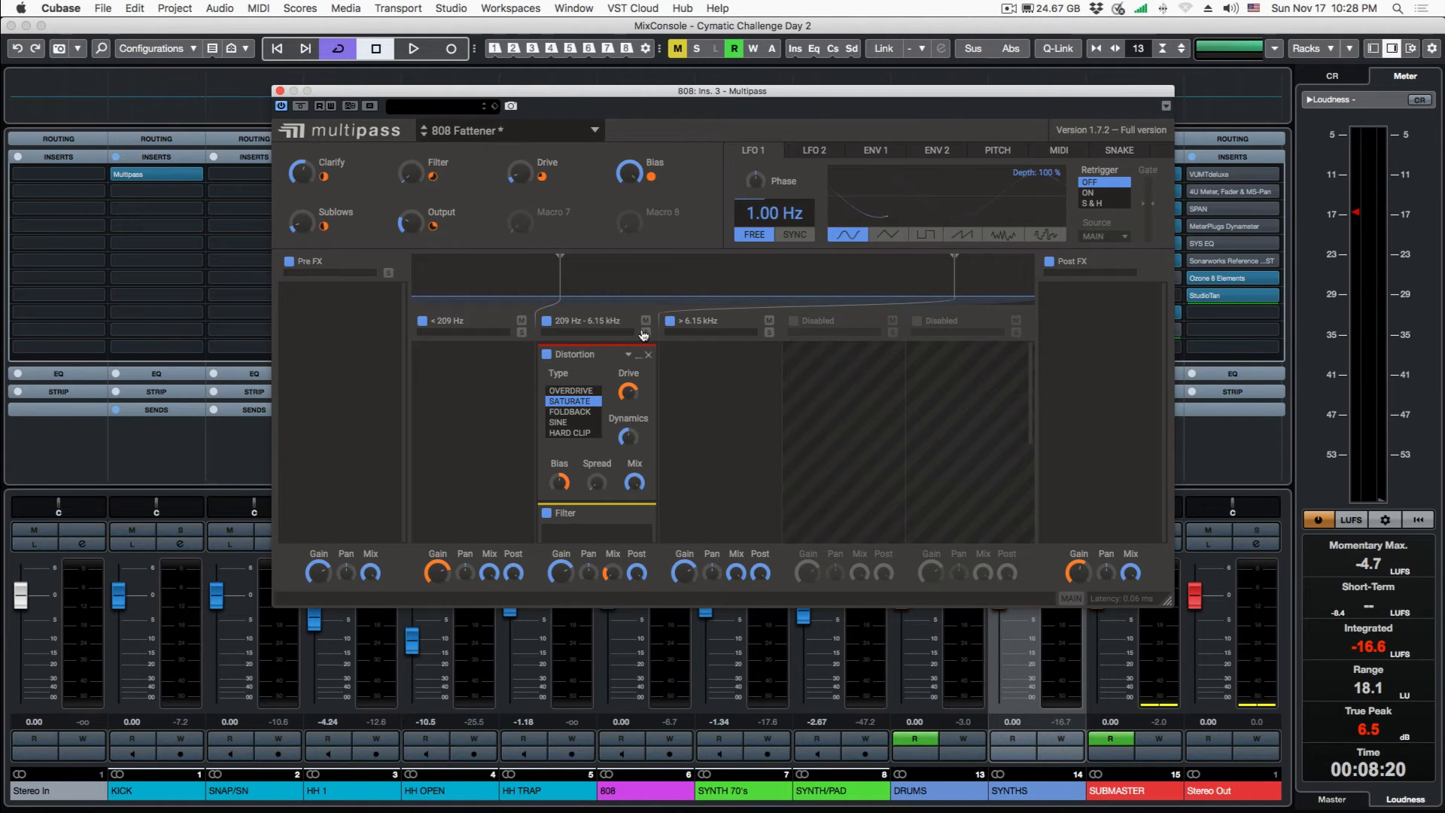
click(280, 91)
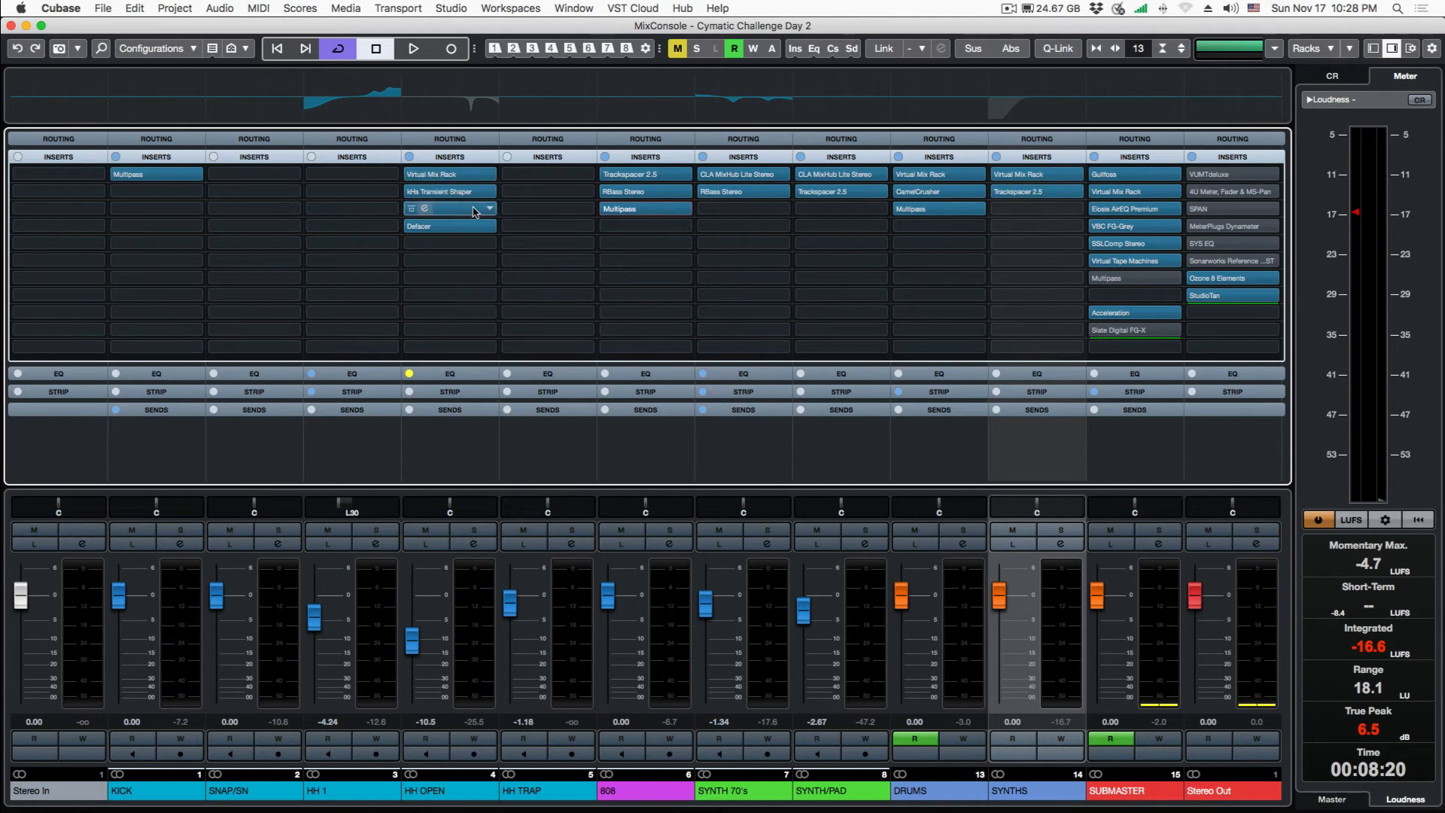
Examine the Virtual Mix Rack and kHs Transient Shaper settings on the HH OPEN channel, closing each plug-in after viewing.
click(424, 175)
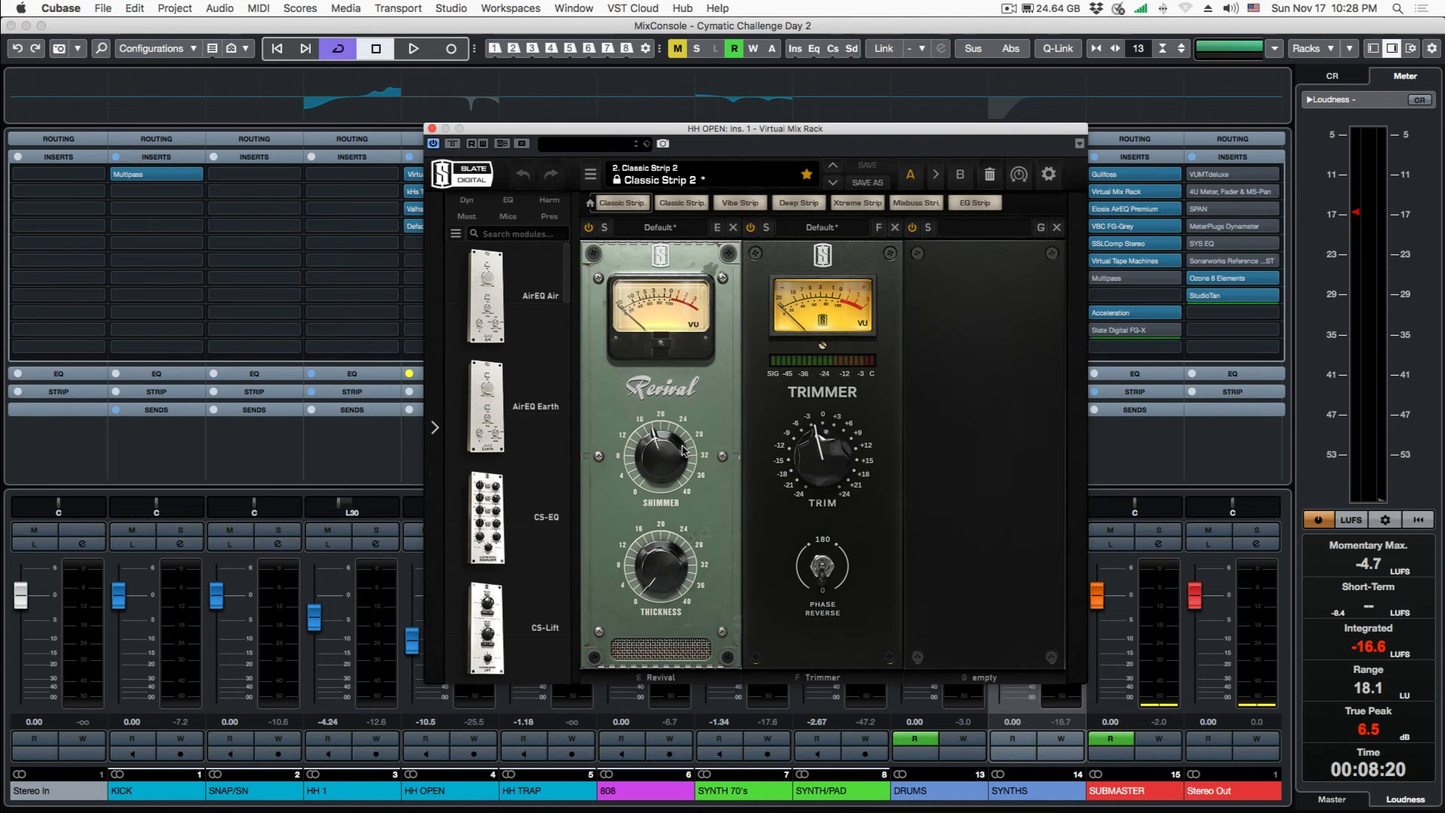
drag(623, 133, 799, 116)
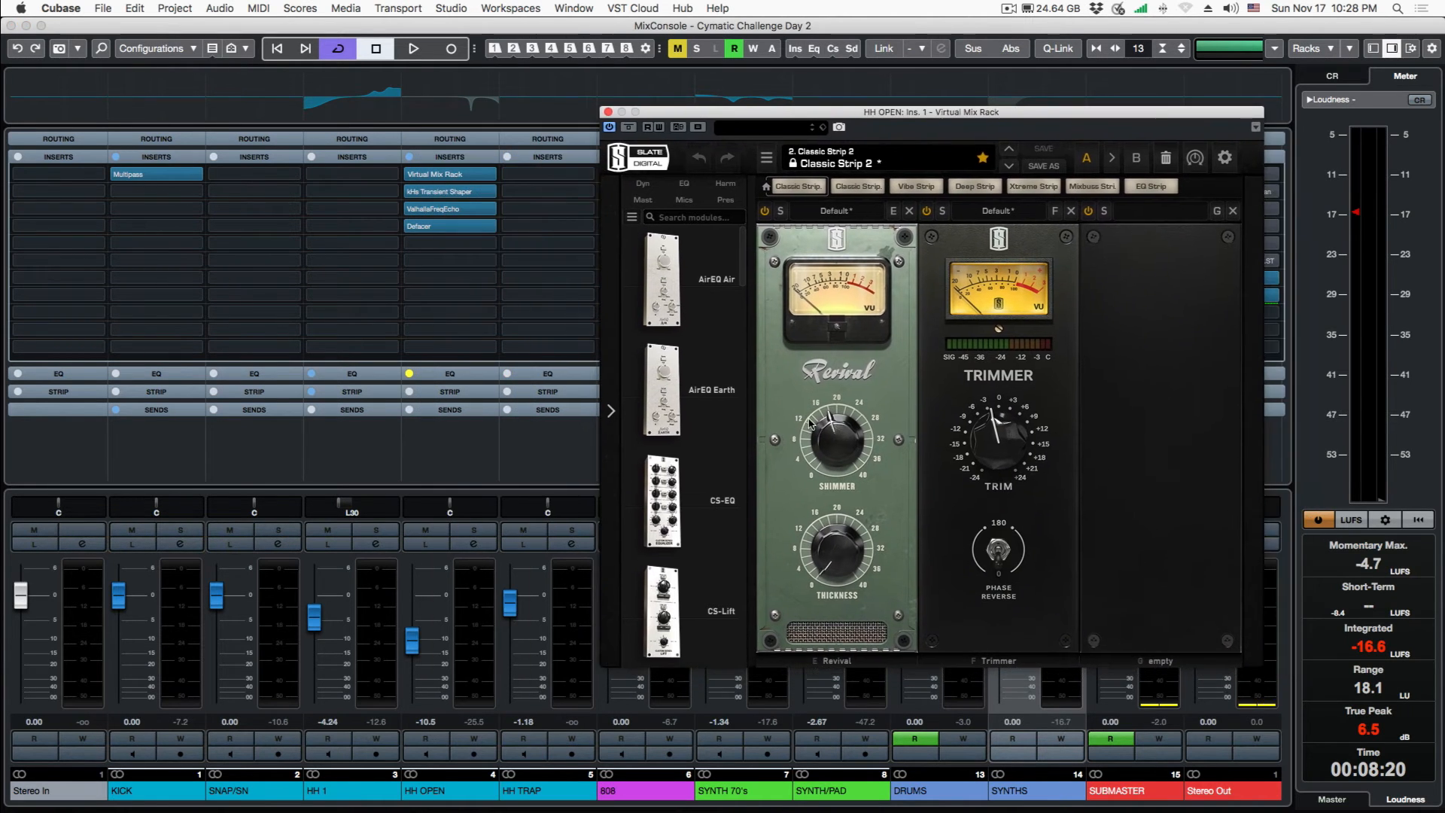
click(608, 112)
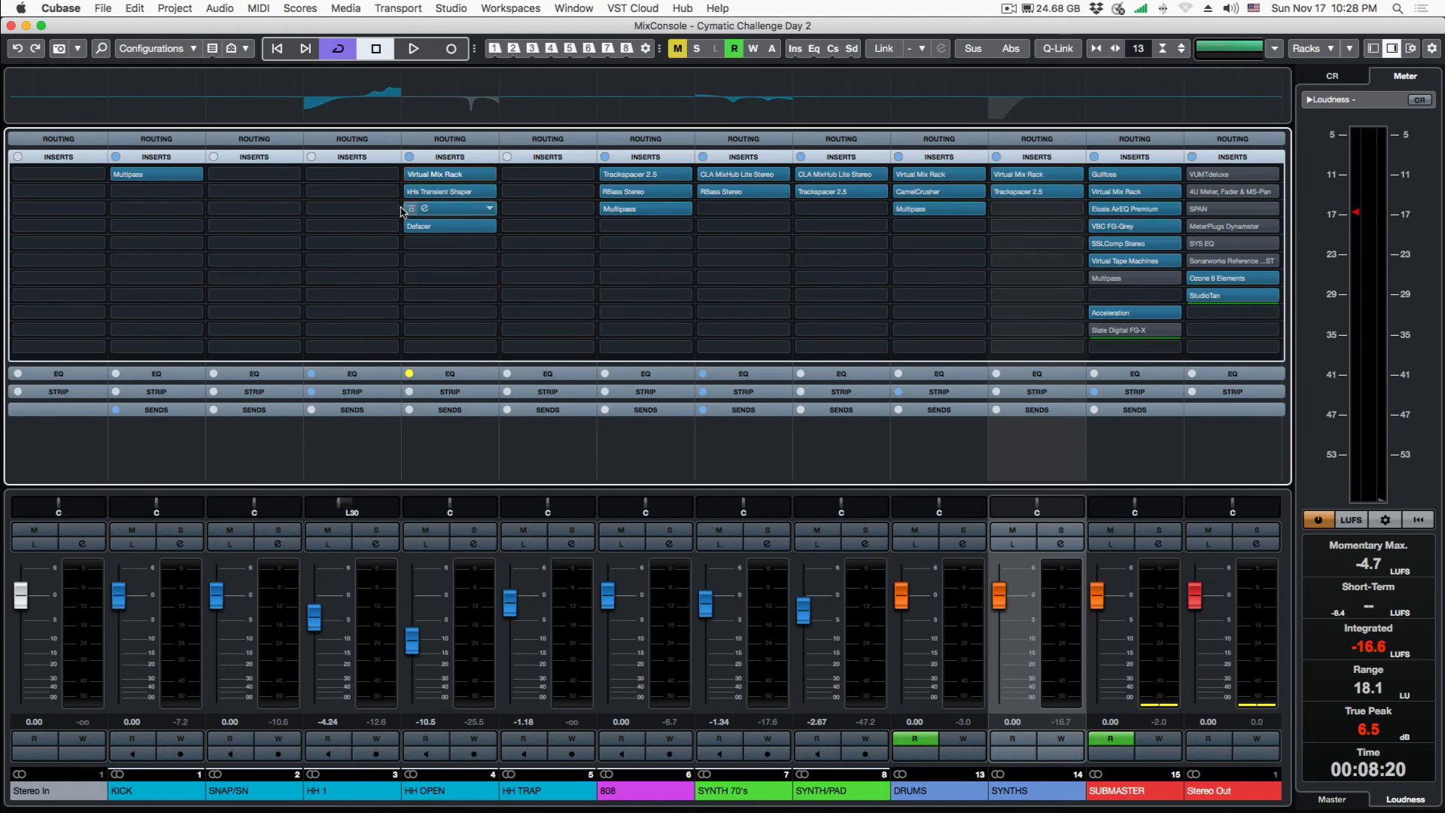
click(422, 192)
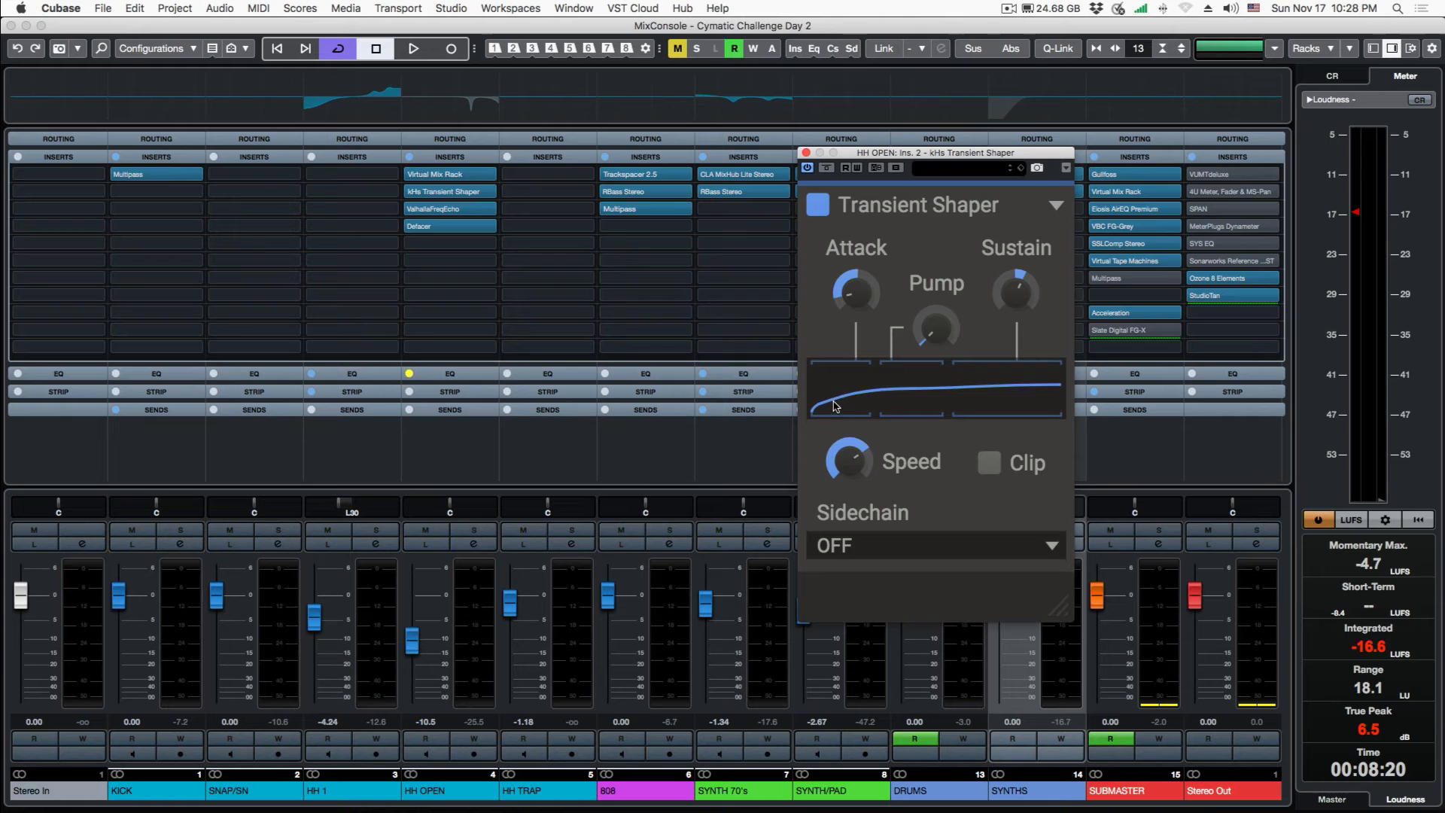
click(806, 153)
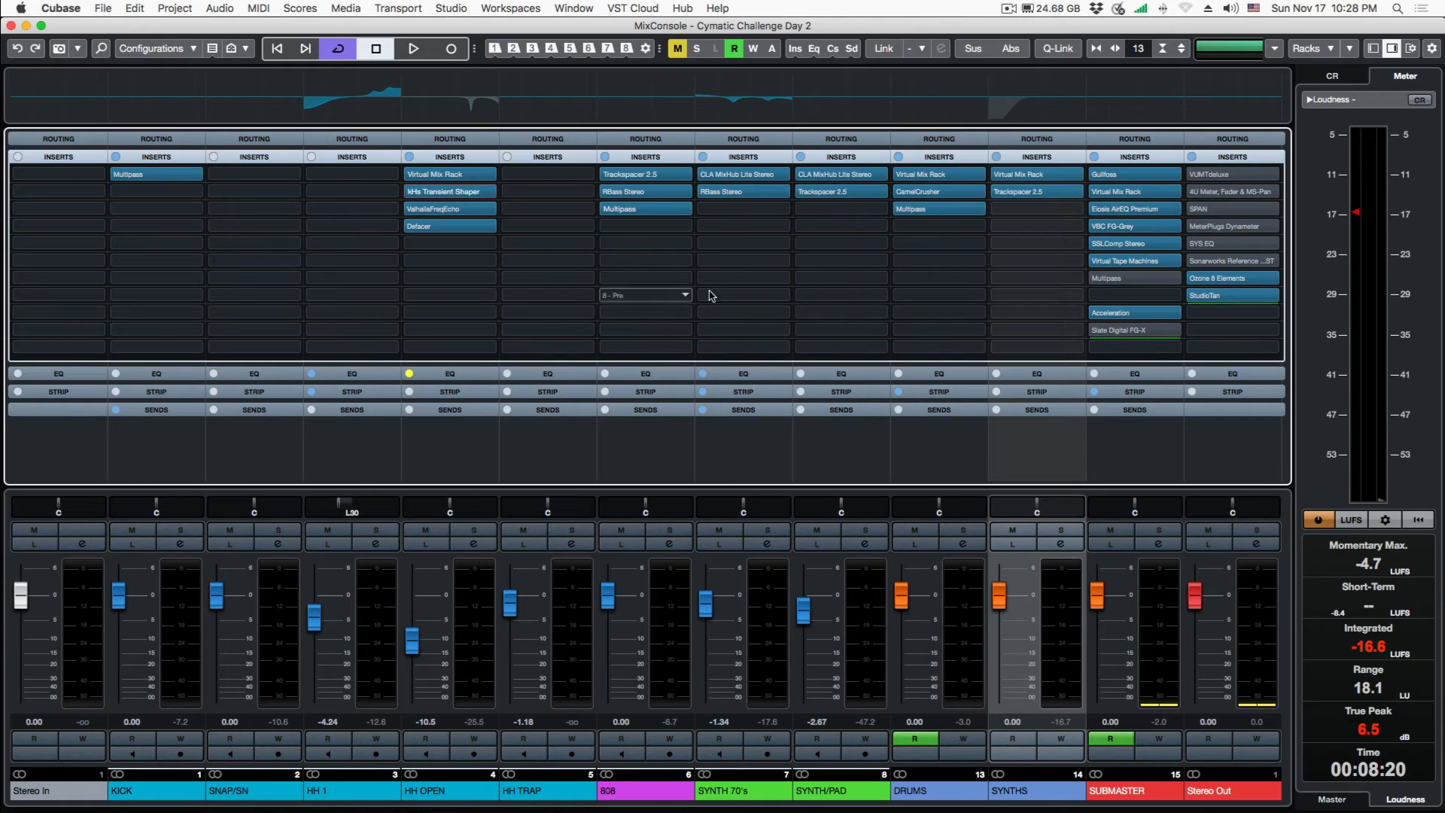
Examine the ValhallaFreqEcho and Defacer settings on the HH OPEN channel and close both plug-ins.
click(425, 210)
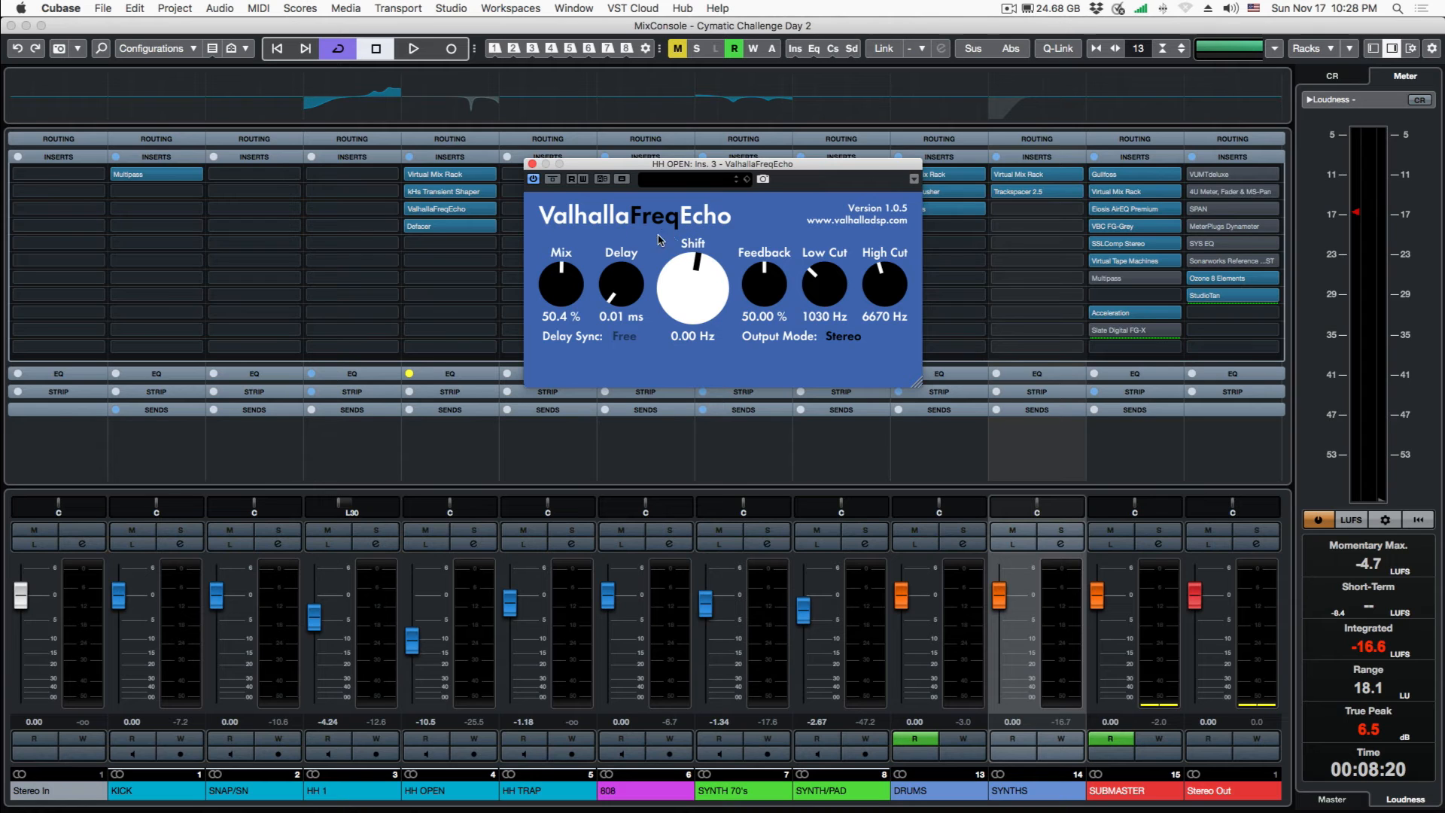
click(532, 164)
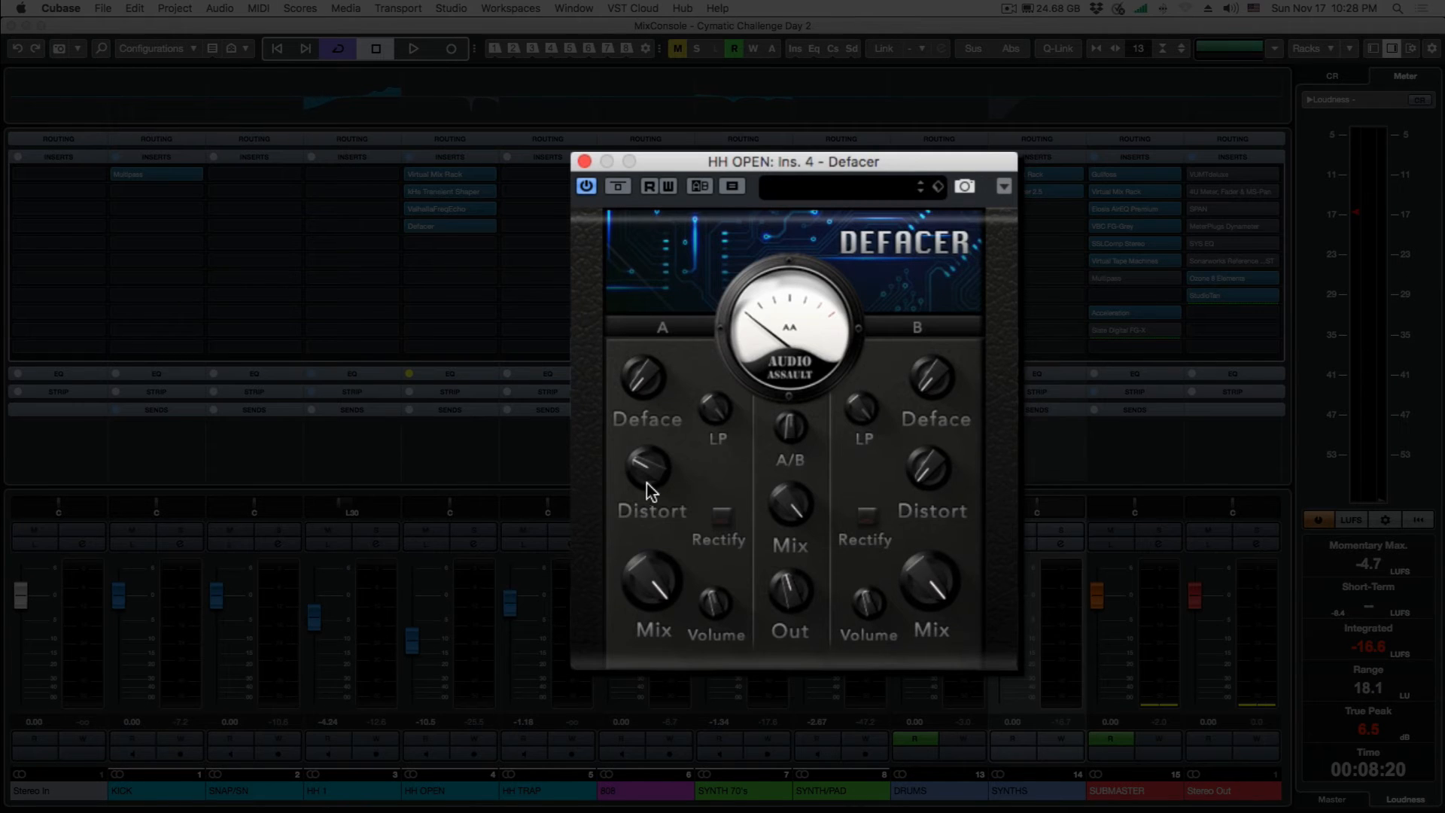
click(583, 161)
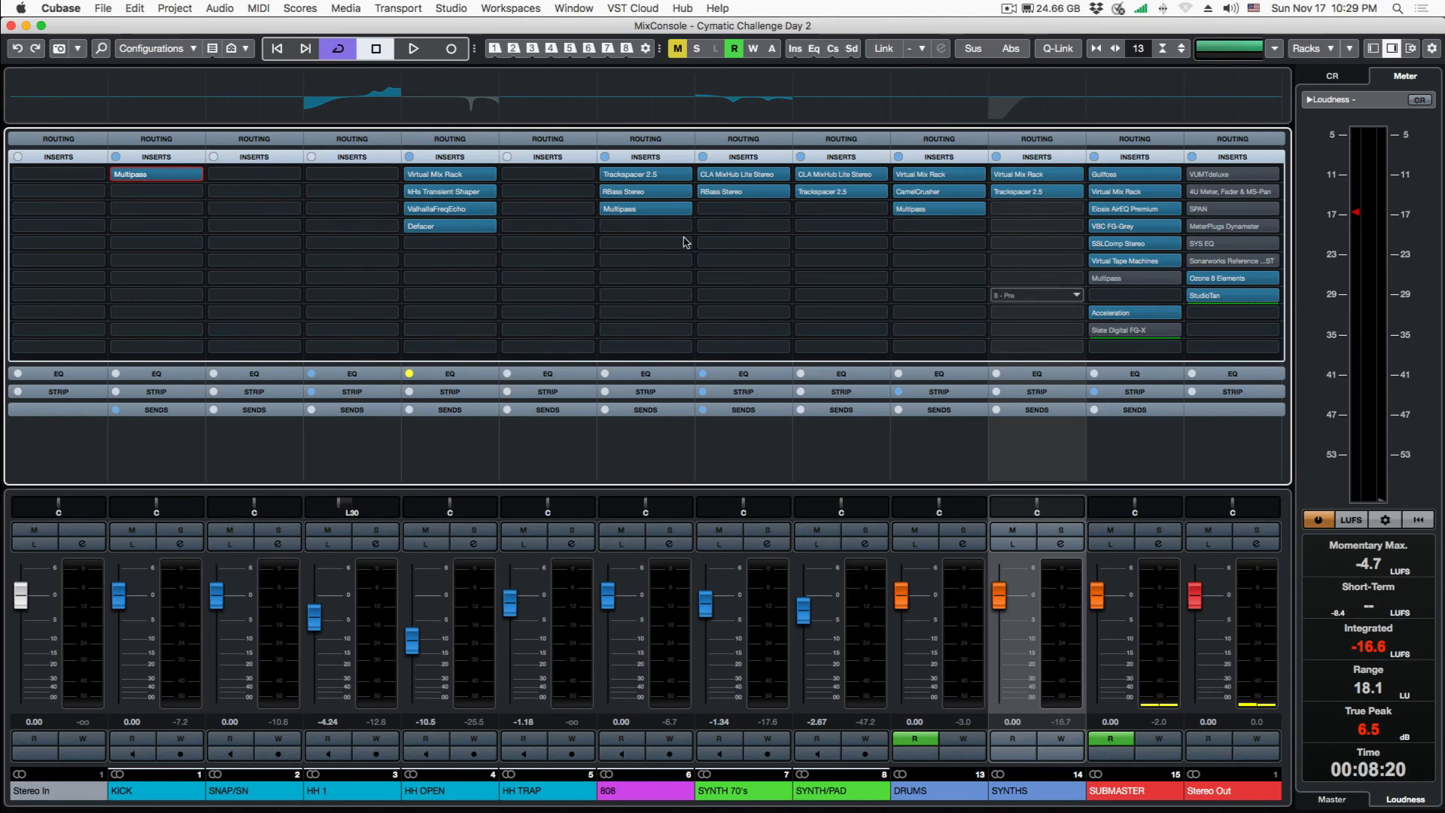
Close the separate MixConsole window and play the mix from the project window, stopping around bar 30.
click(11, 25)
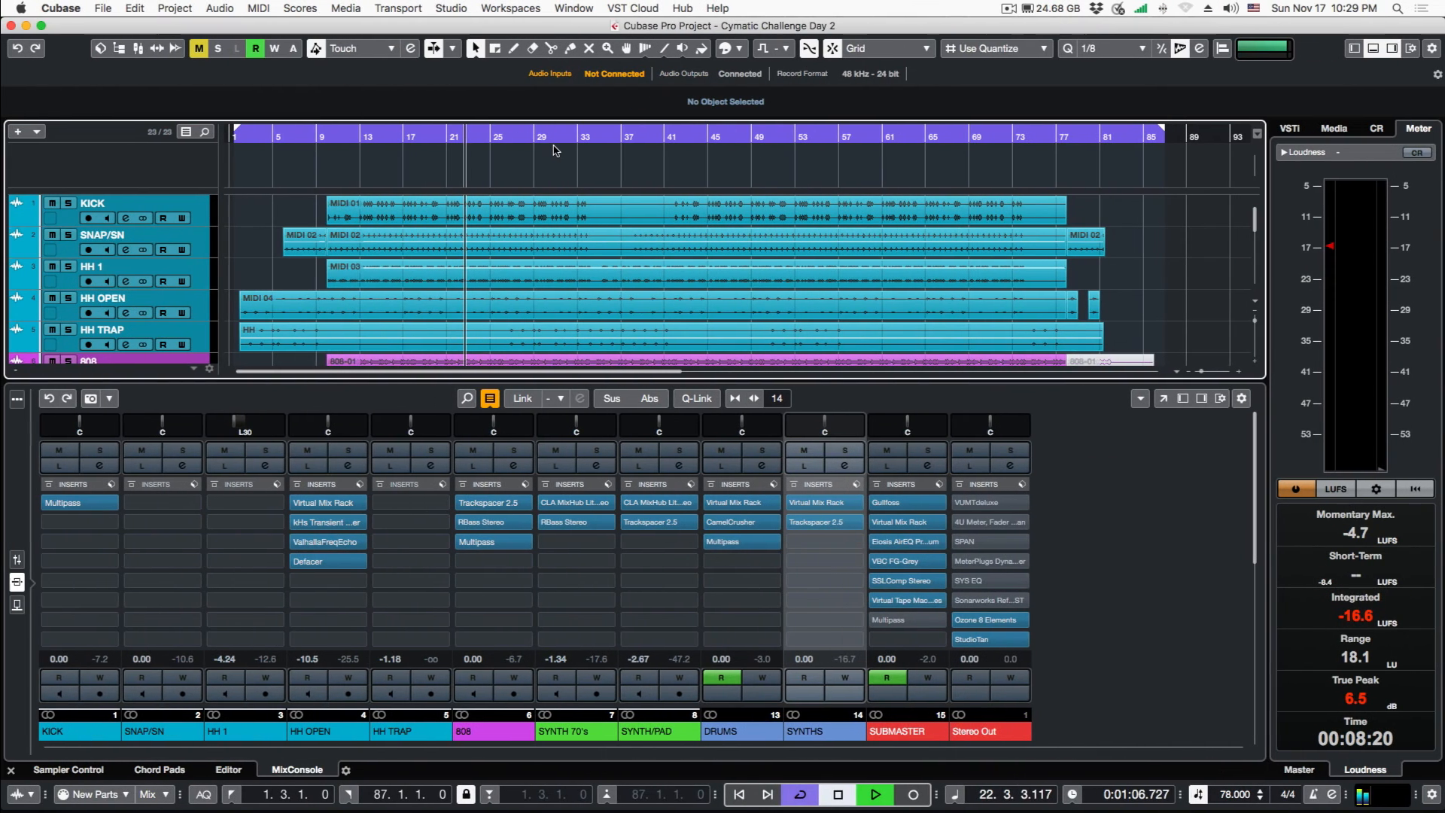
key(space)
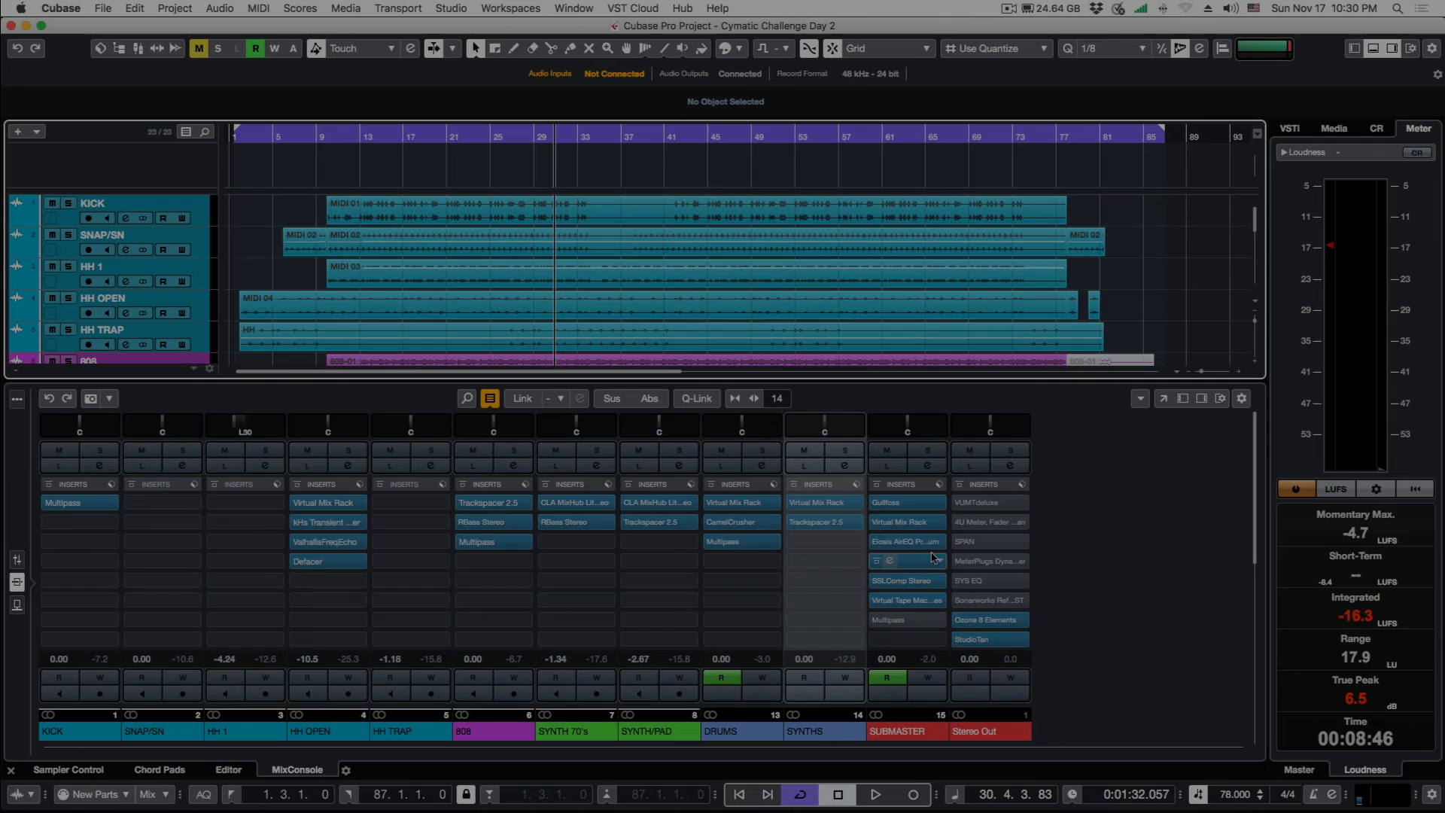
key(space)
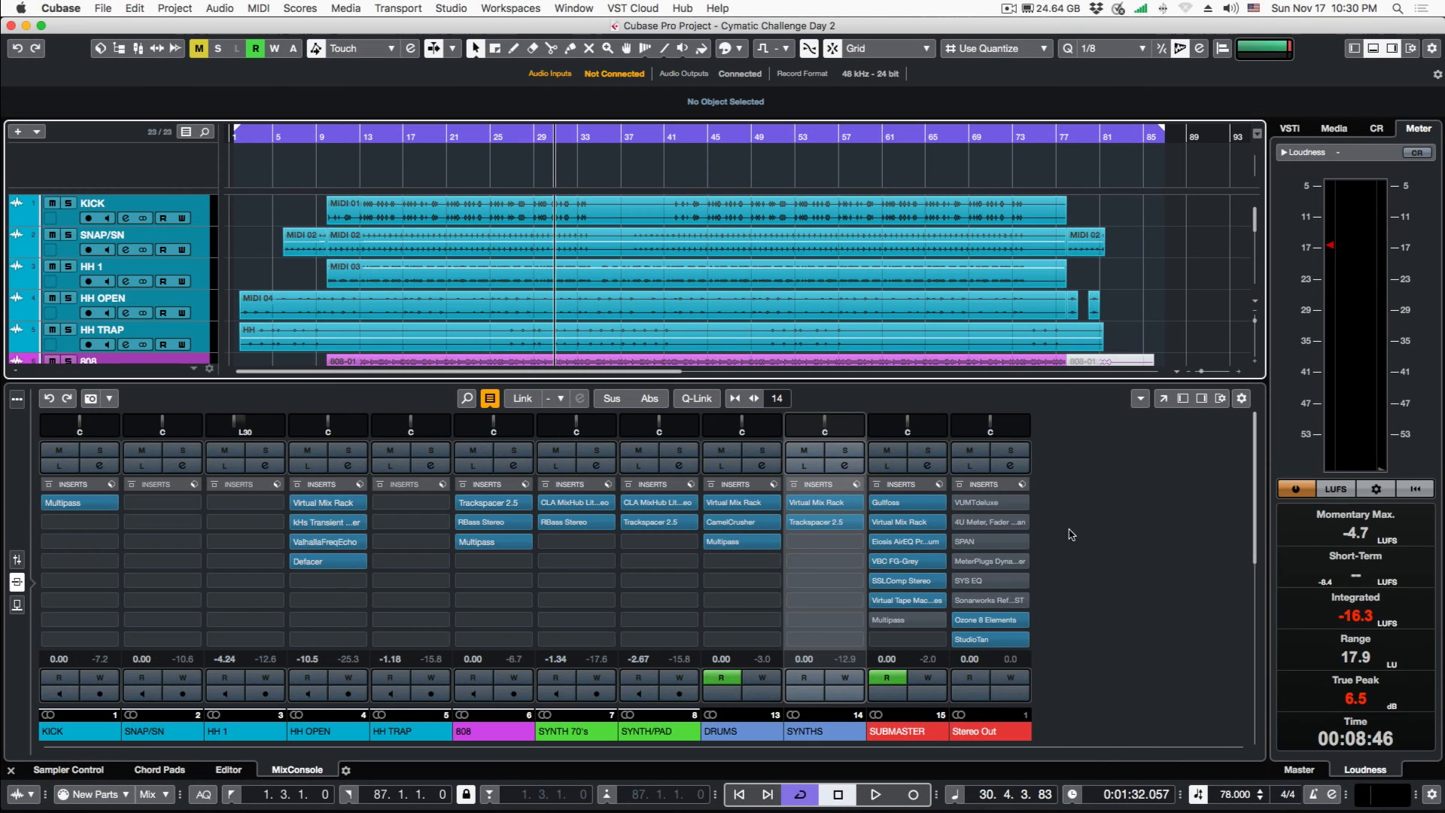
Hide the project window's lower-zone MixConsole to show the full track arrangement.
scroll(1064, 279, down, 1)
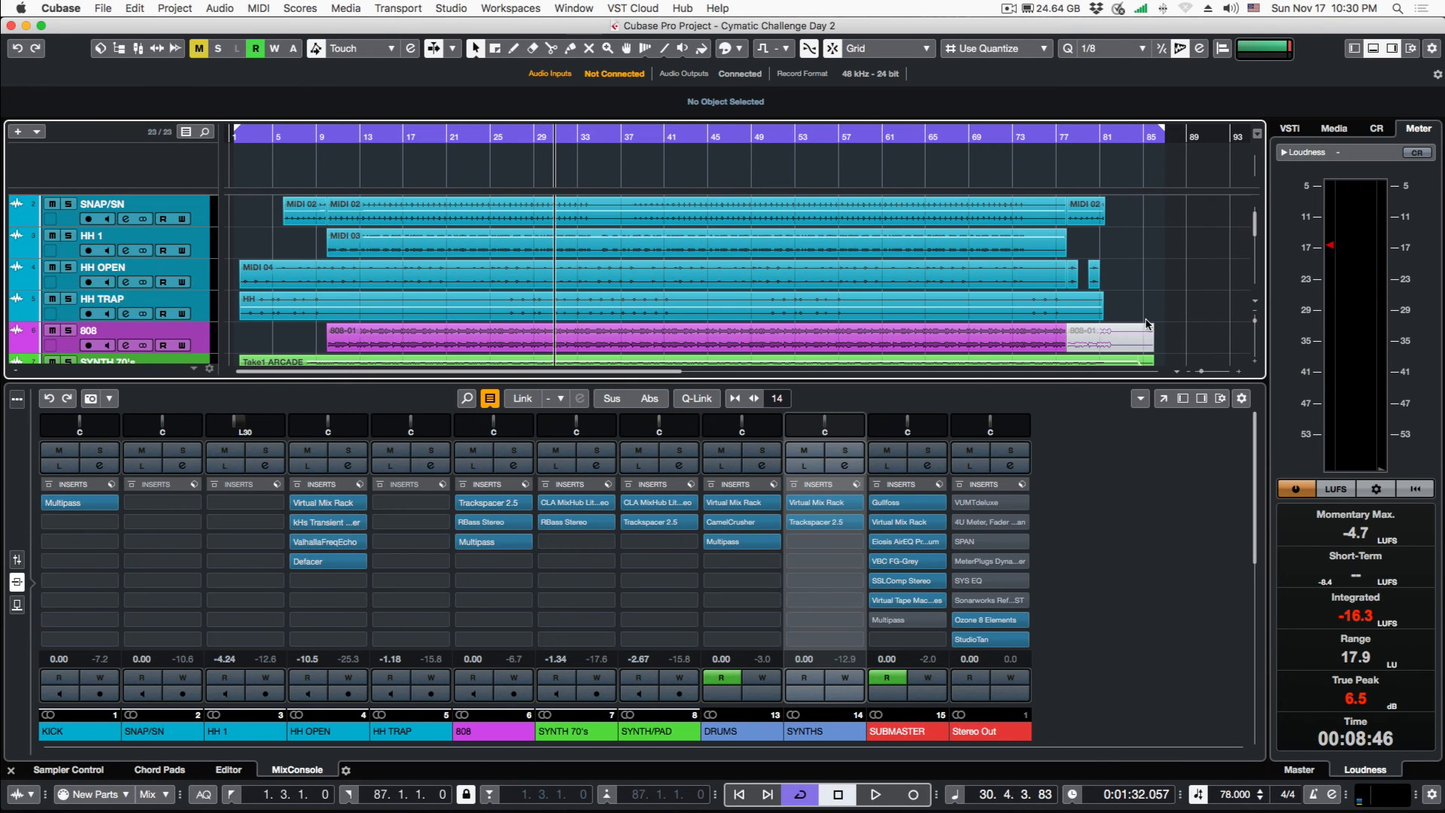
scroll(1137, 301, up, 1)
key(super+alt+e)
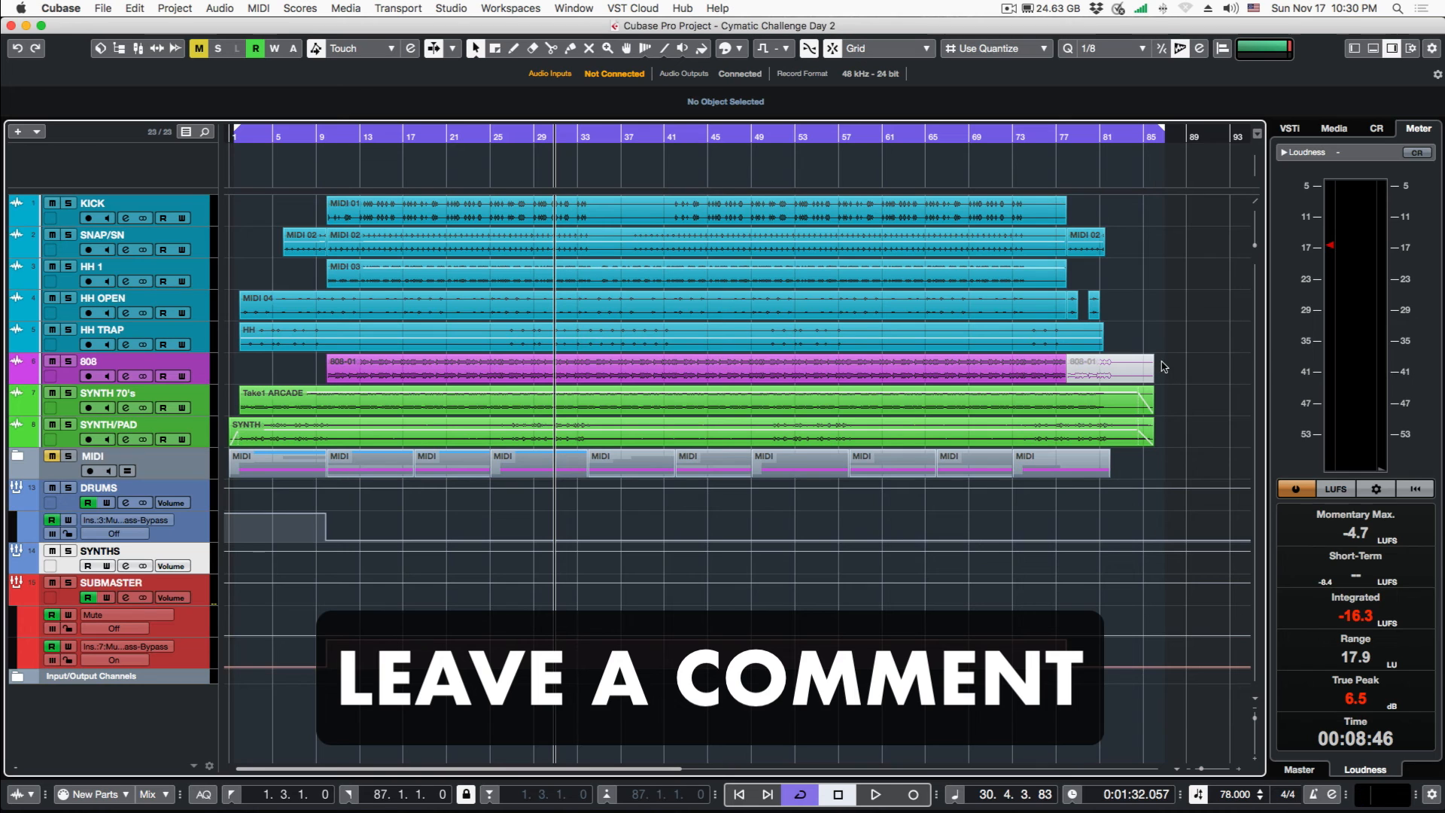
Review the audio tracks by selecting them one at a time, from KICK through the hi-hats and 808 to SYNTH/PAD.
click(200, 211)
click(198, 238)
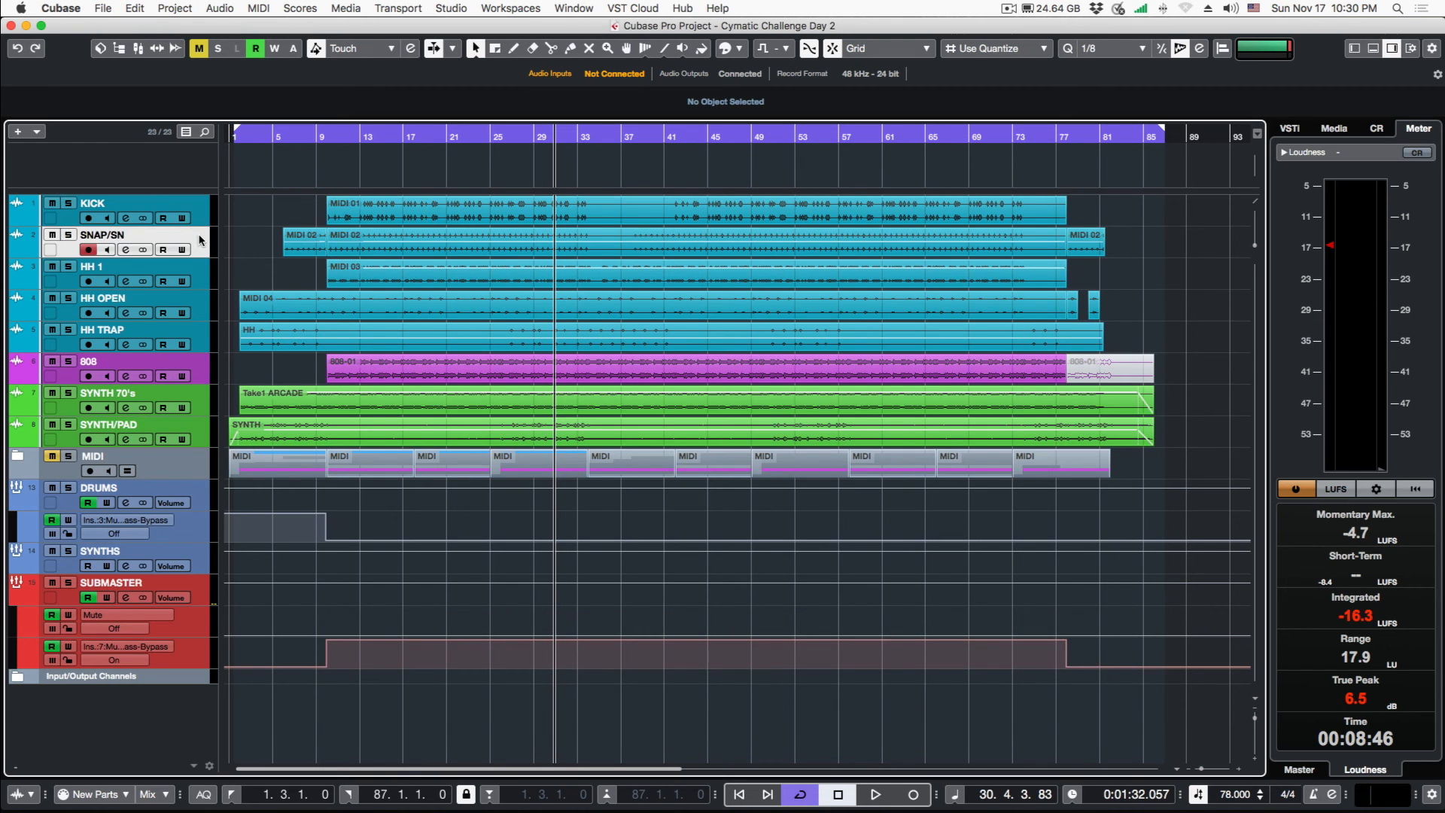
click(203, 282)
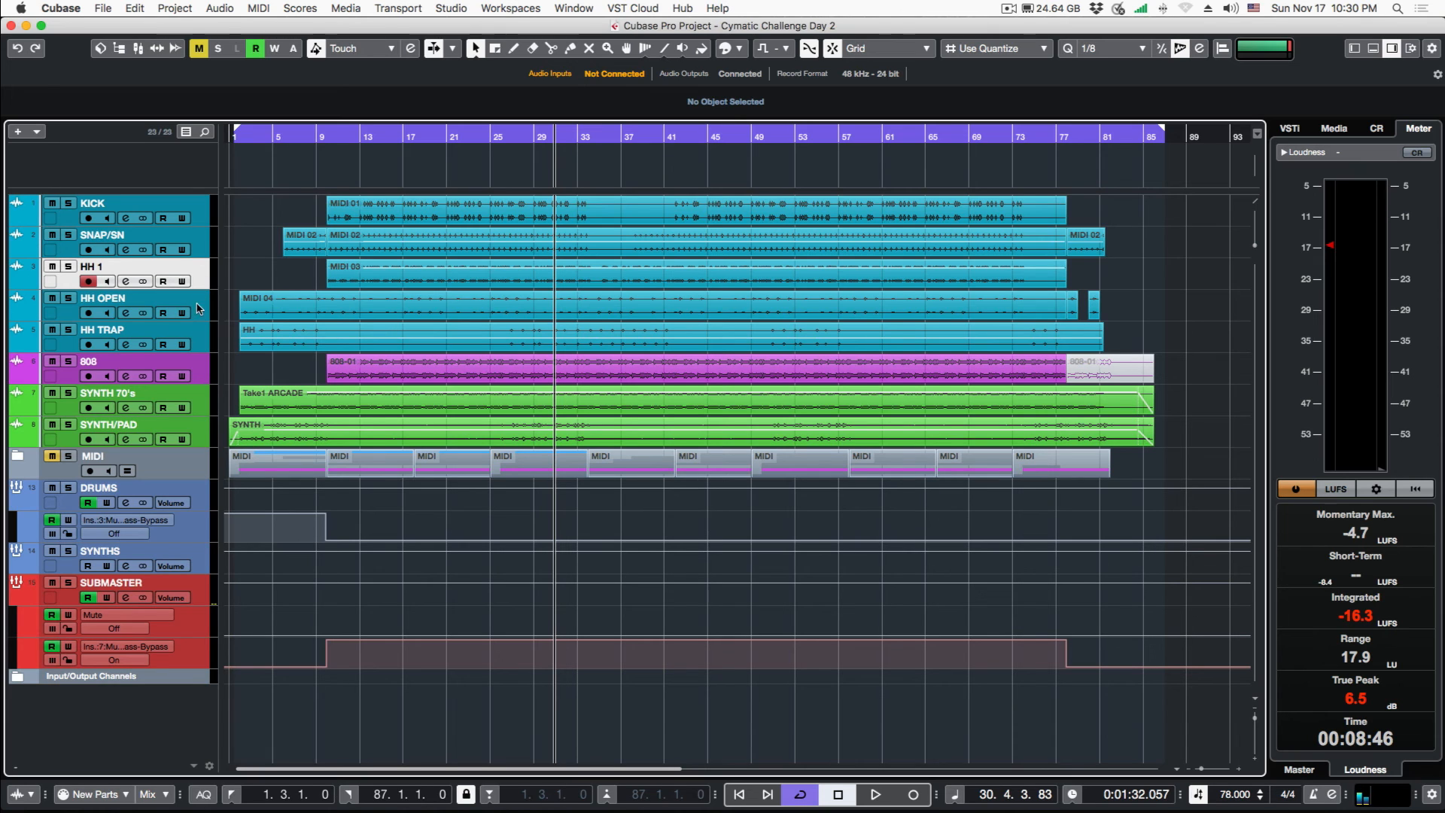
click(197, 313)
click(197, 337)
click(198, 277)
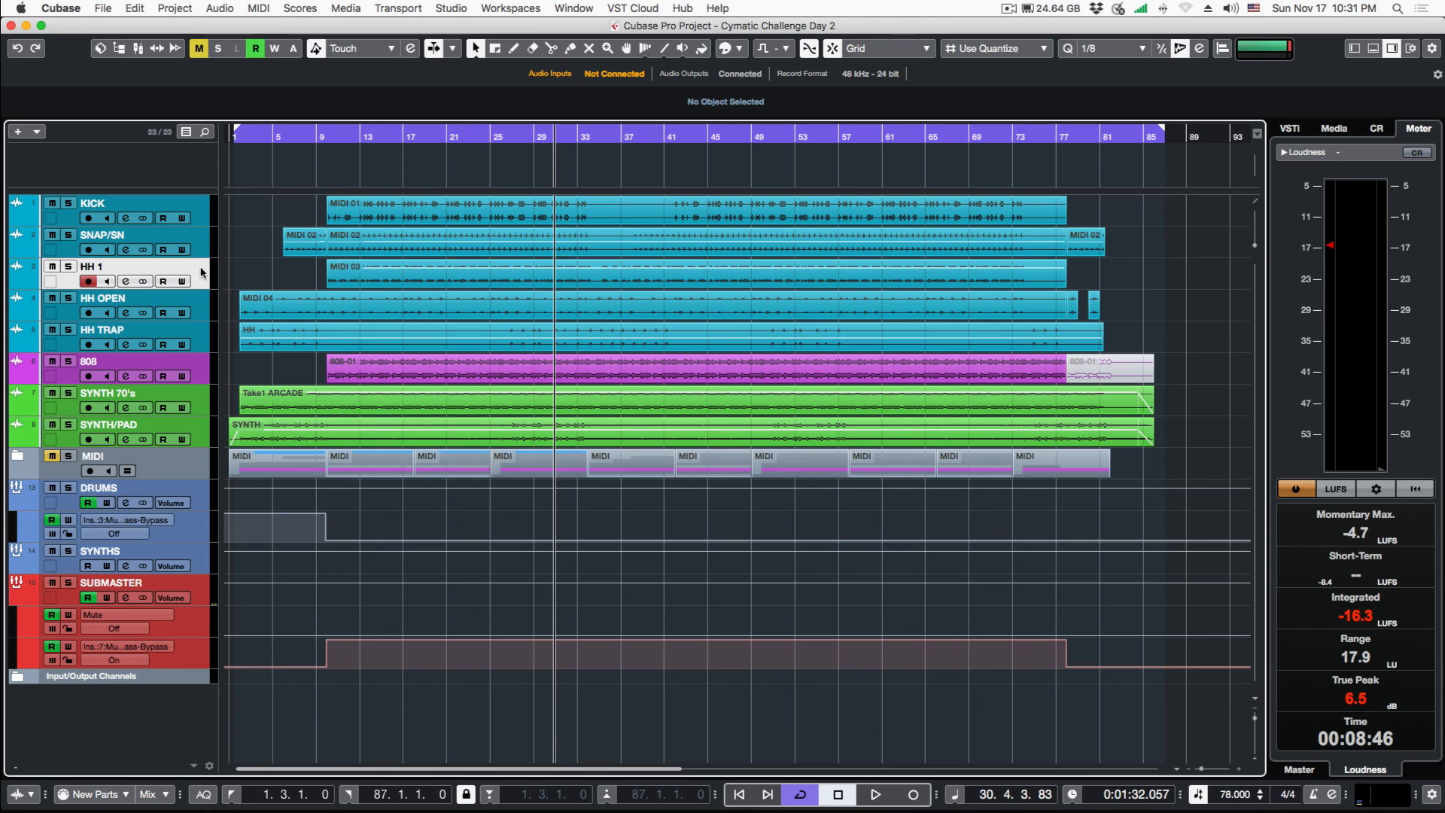
click(200, 367)
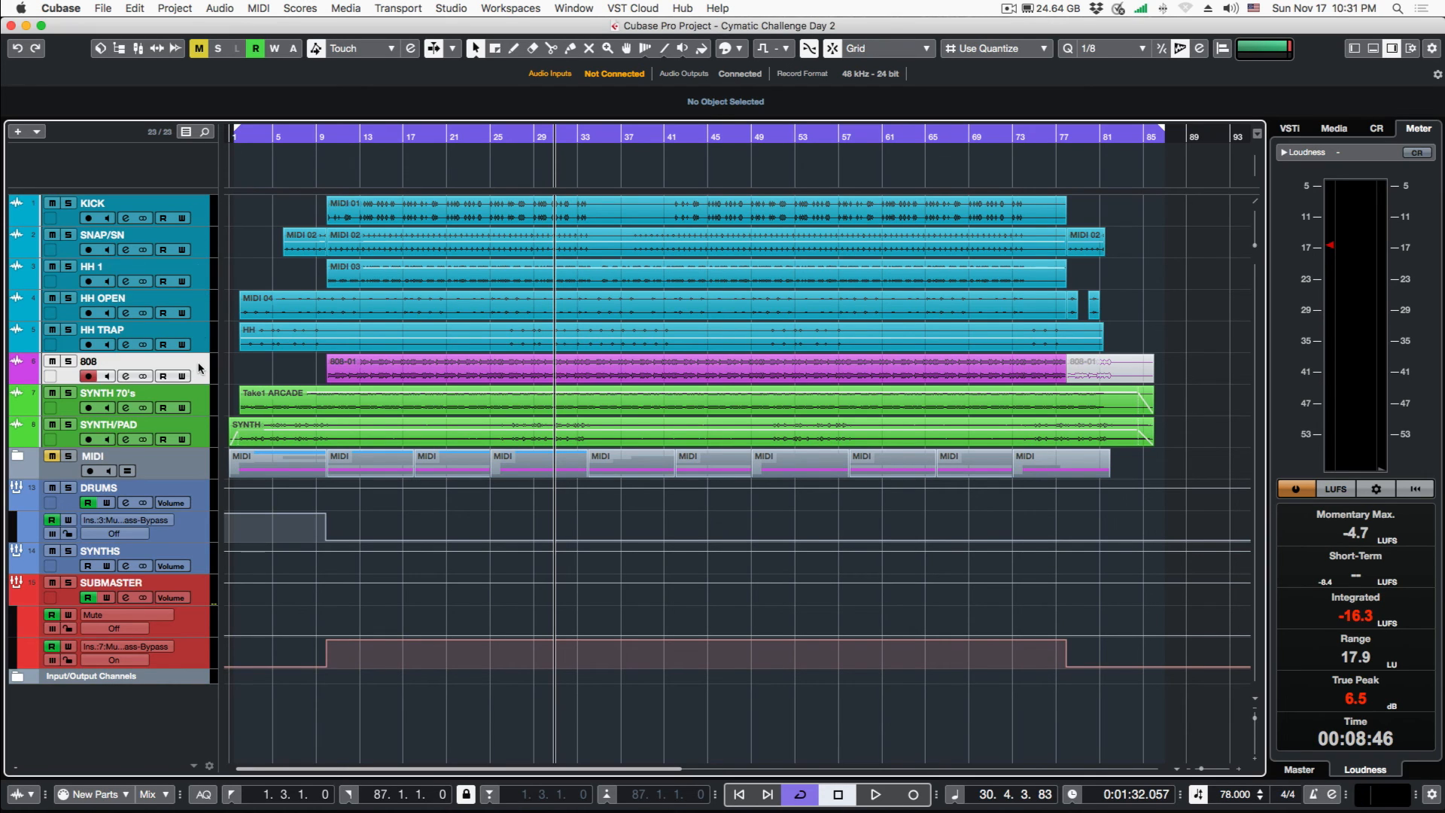
click(201, 397)
click(201, 425)
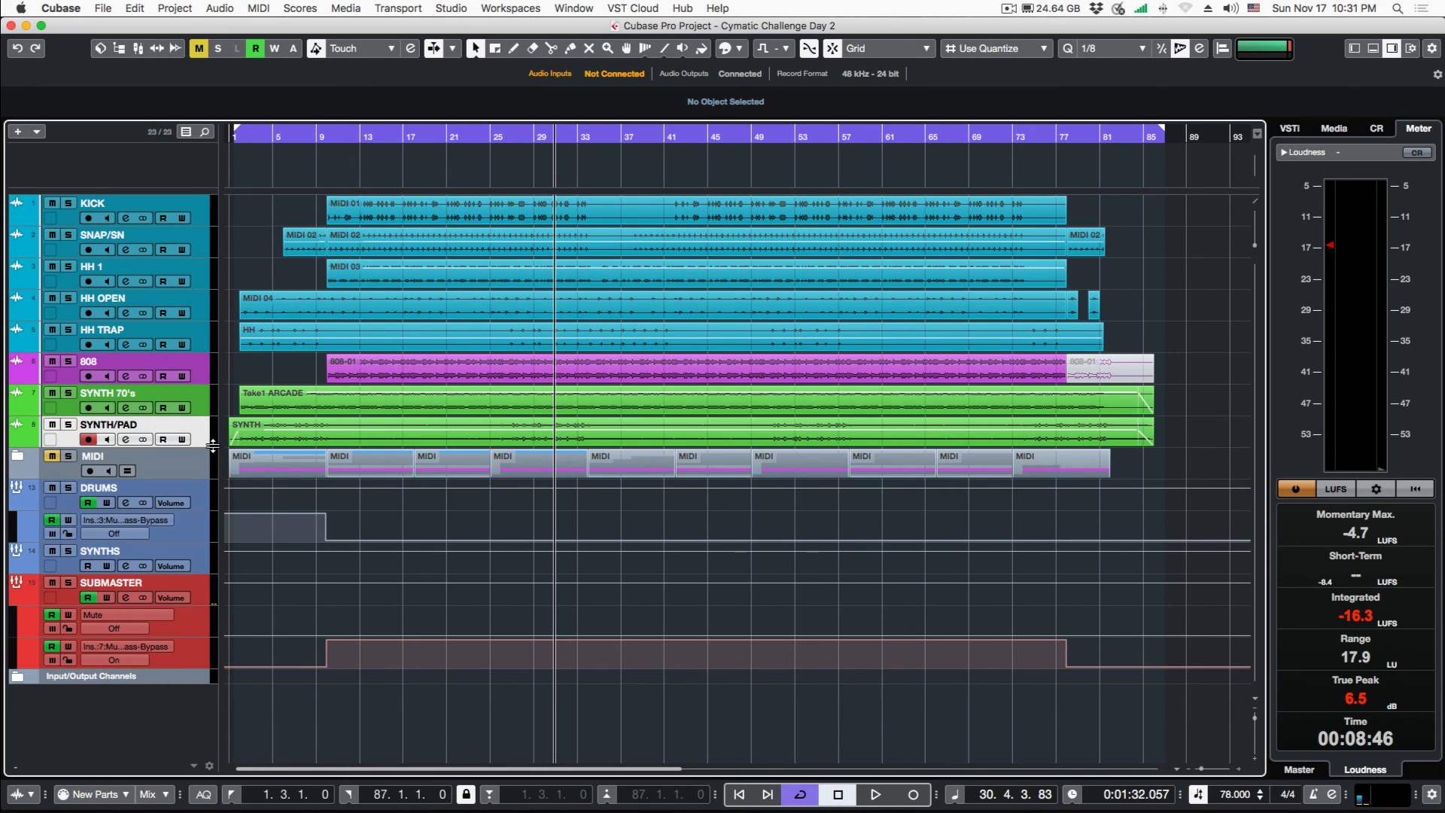